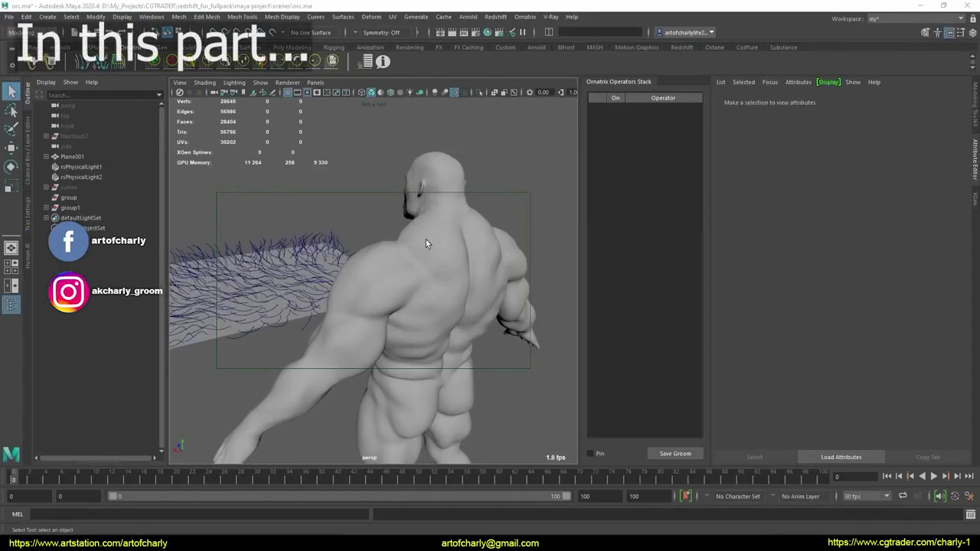
left_click_drag(425, 239, 472, 260, "alt")
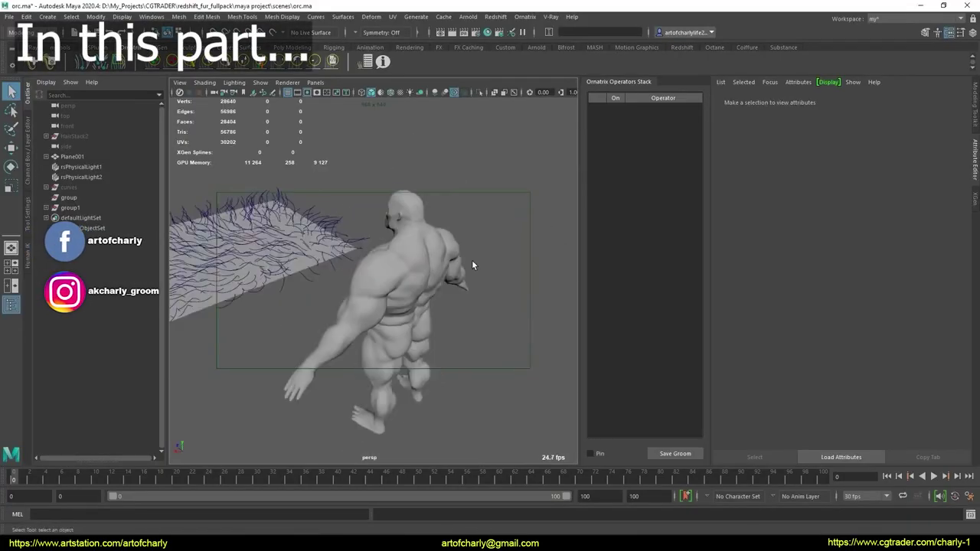
left_click_drag(506, 352, 417, 240, "alt")
right_click_drag(417, 240, 439, 333, "alt")
left_click_drag(440, 333, 366, 285, "alt")
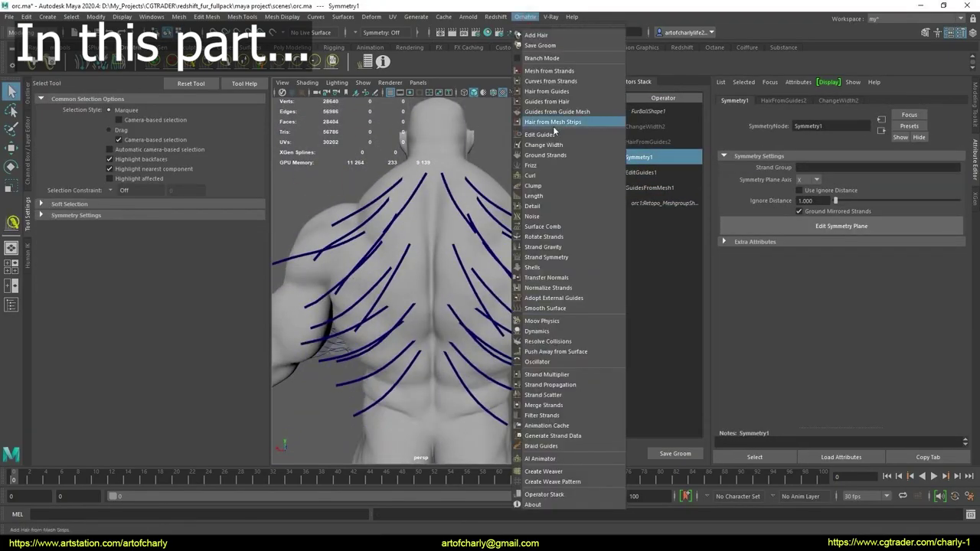
Step: Add an Edit Guides operator above the Symmetry operator of the orc's back hair
left_click(545, 134)
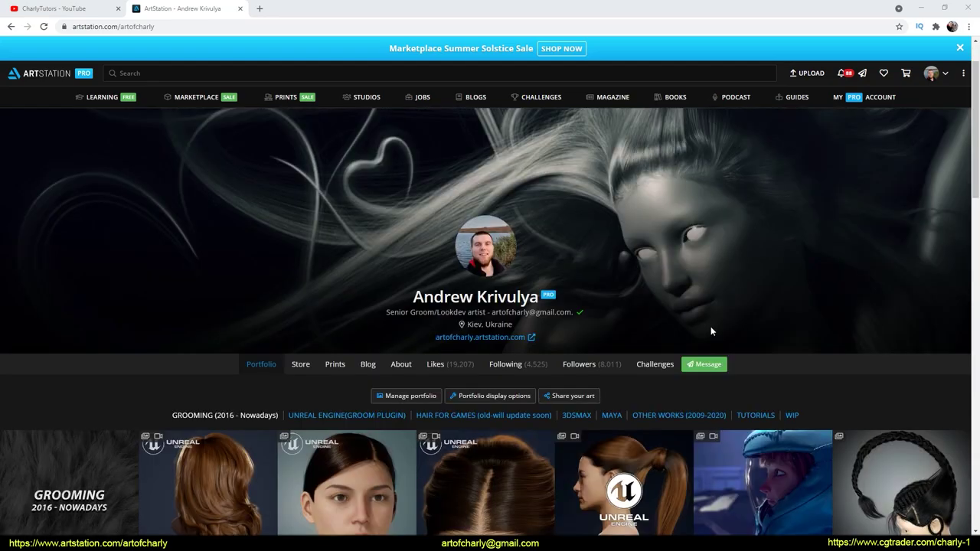
Step: Look over the artist's ArtStation portfolio, an Ornatrix frizz modifier in 3ds Max and the Patreon membership page
scroll(710, 327, "down", 15)
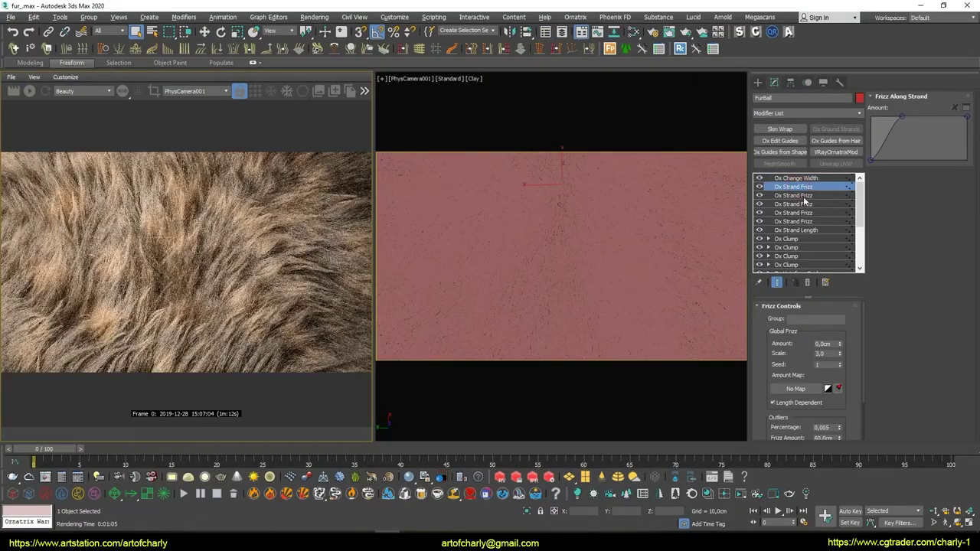
left_click(800, 196)
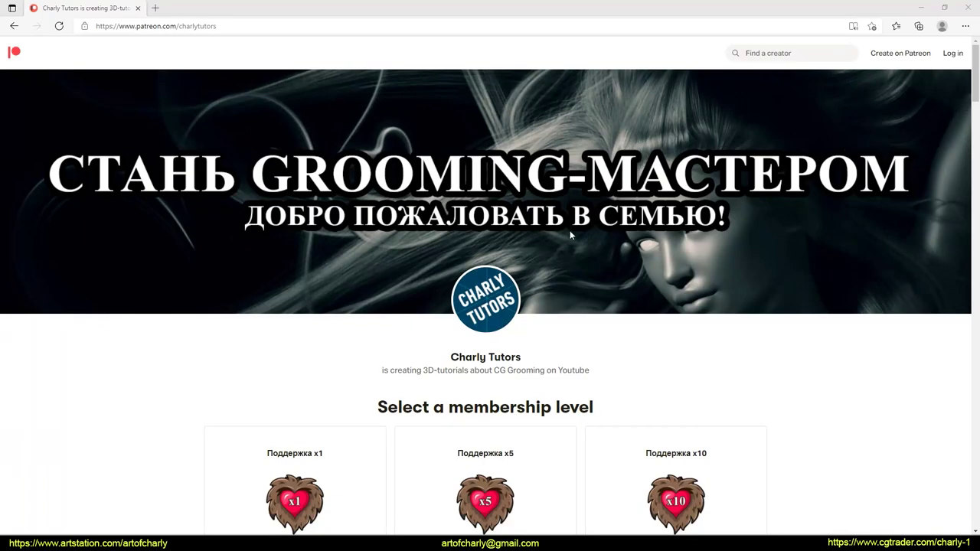
scroll(570, 235, "down", 5)
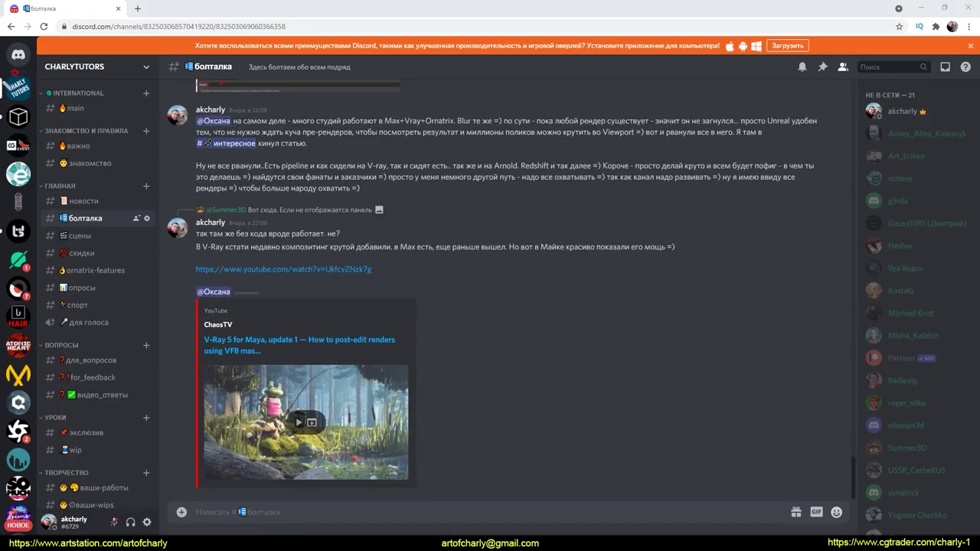
Step: Open the video answers channel of the CHARLYTUTORS Discord server and look through its feedback posts
scroll(115, 242, "down", 3)
left_click(100, 224)
left_click(104, 257)
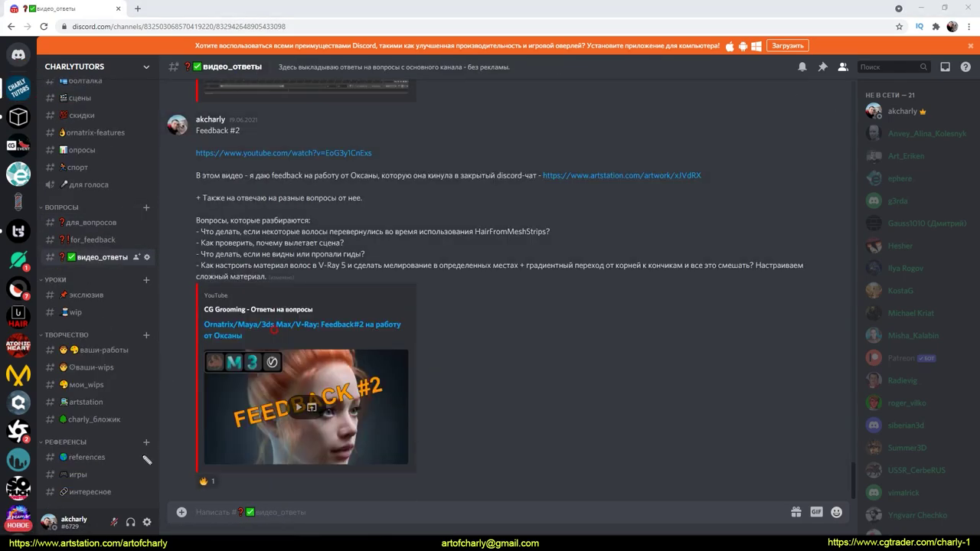
scroll(328, 405, "up", 15)
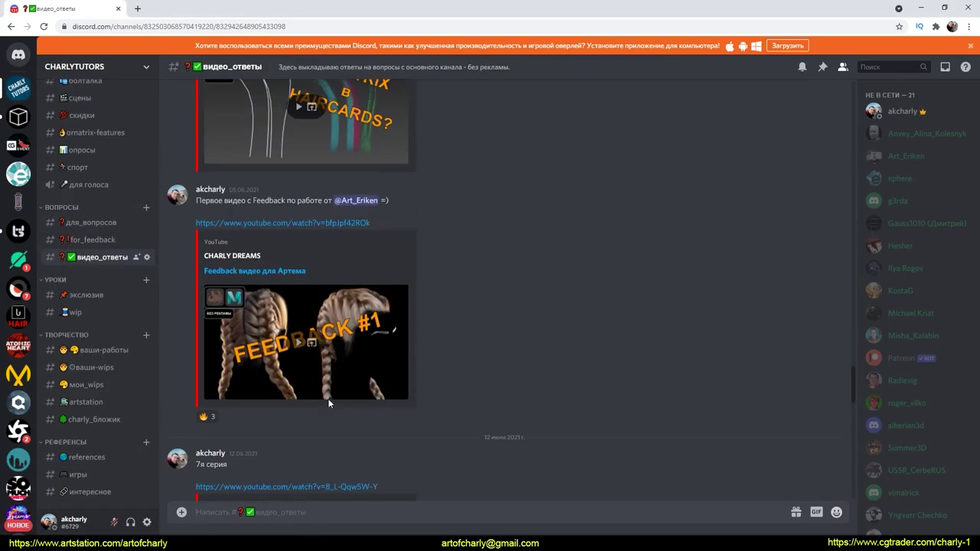
scroll(425, 435, "down", 5)
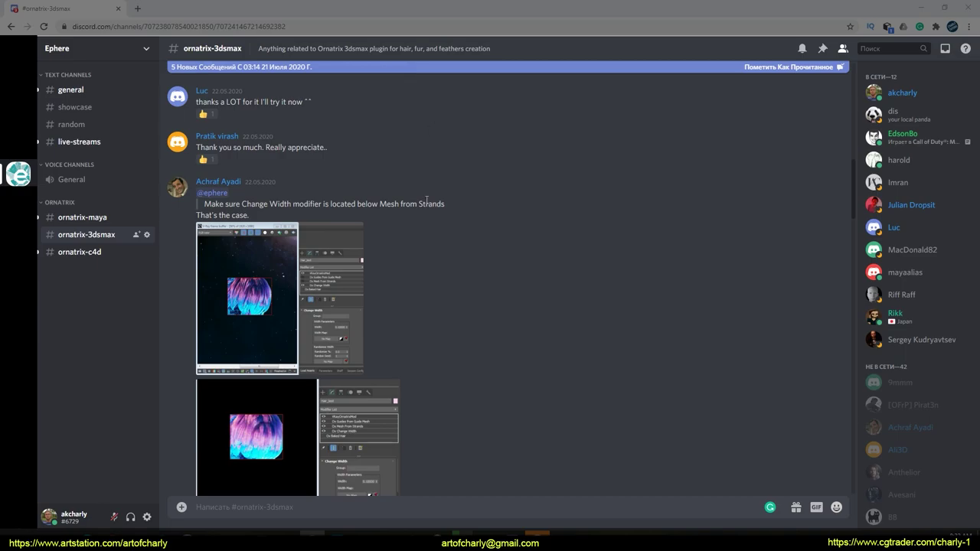
Step: Read through the messages in the Ephere ornatrix-3dsmax Discord channel and the Ornatrix Telegram group
scroll(427, 201, "up", 8)
scroll(425, 200, "down", 10)
scroll(394, 192, "down", 15)
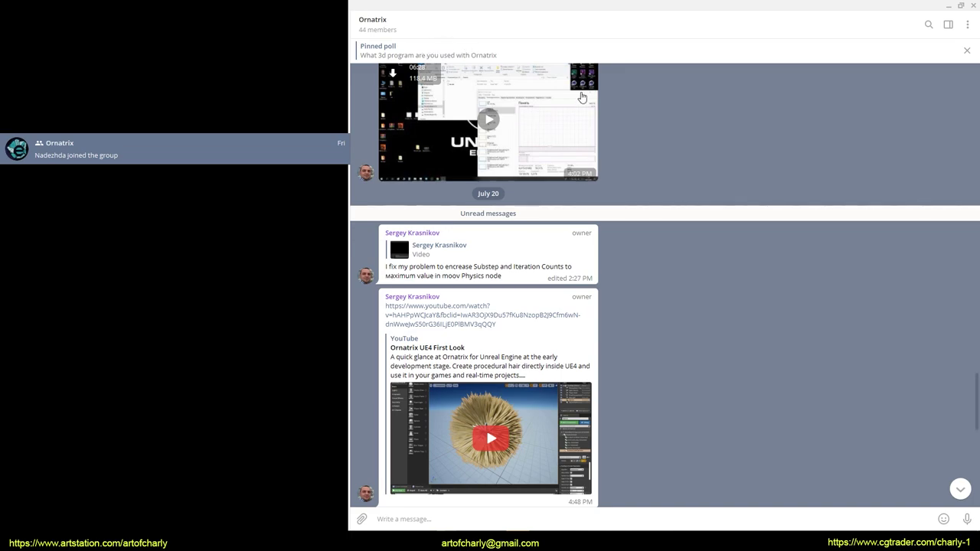
scroll(667, 191, "down", 10)
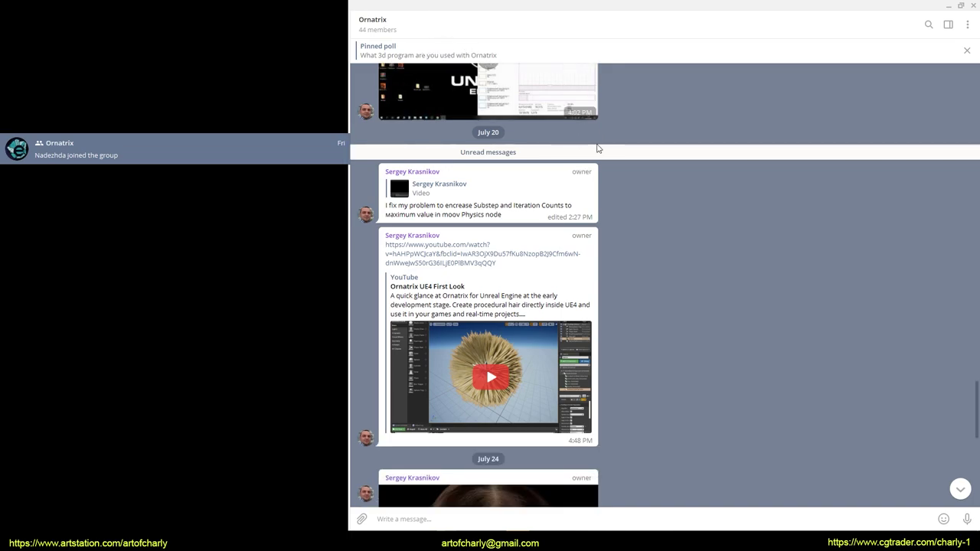
scroll(667, 190, "up", 10)
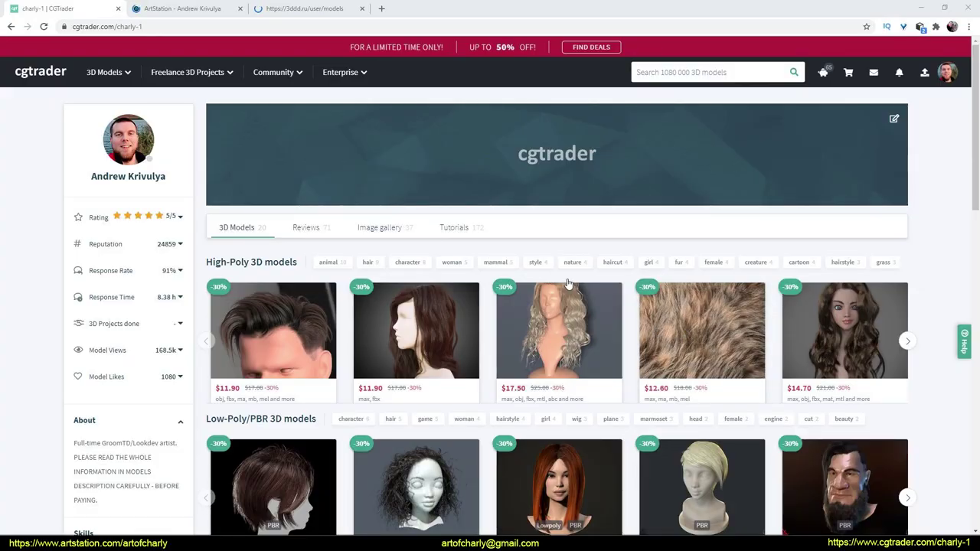
Step: Browse the artist's 3D models on CGTrader and the store and prints pages on ArtStation
scroll(404, 301, "down", 3)
scroll(404, 301, "up", 2)
scroll(404, 301, "up", 2)
key("ctrl+Tab")
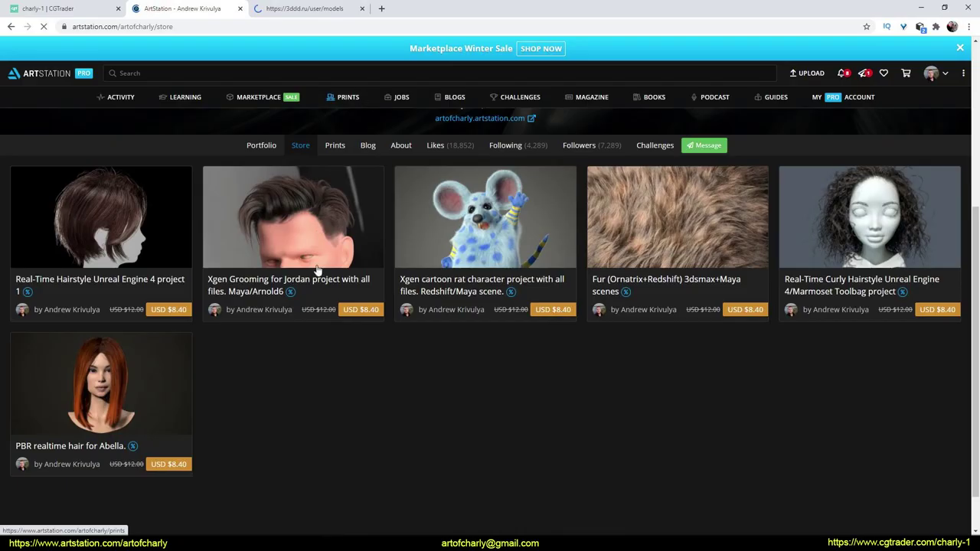
key("ctrl+Tab")
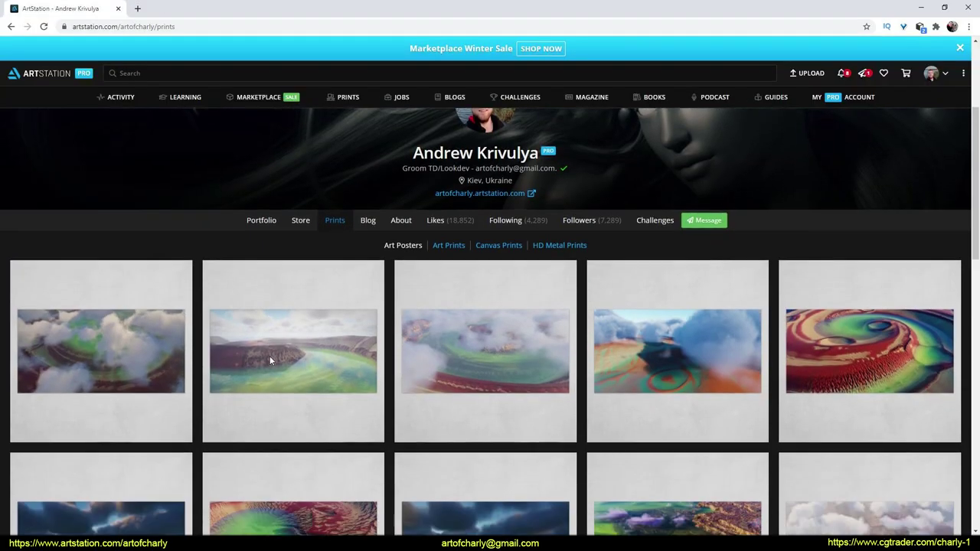
scroll(270, 360, "down", 10)
scroll(269, 360, "down", 5)
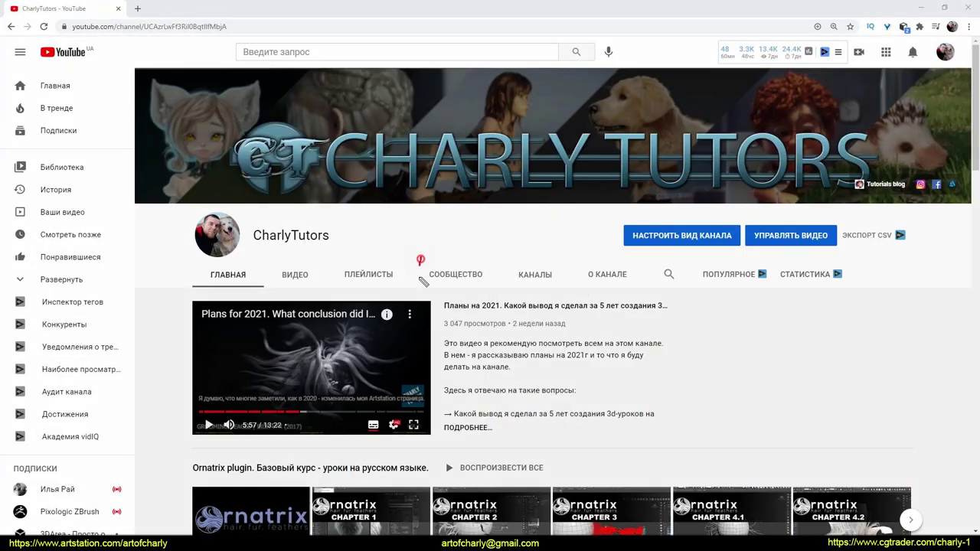
Step: Open the community page of the CharlyTutors YouTube channel and look through its posts
left_click(456, 275)
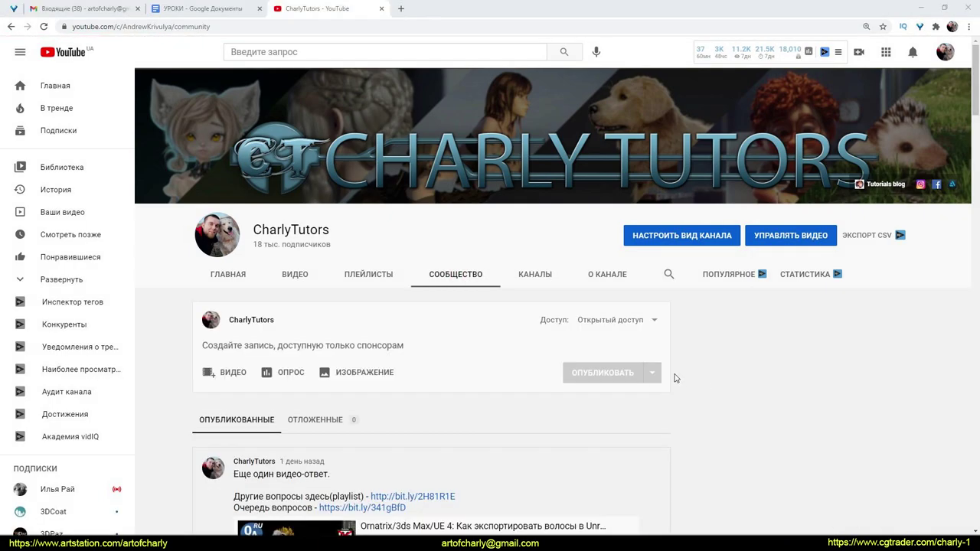
scroll(597, 375, "down", 8)
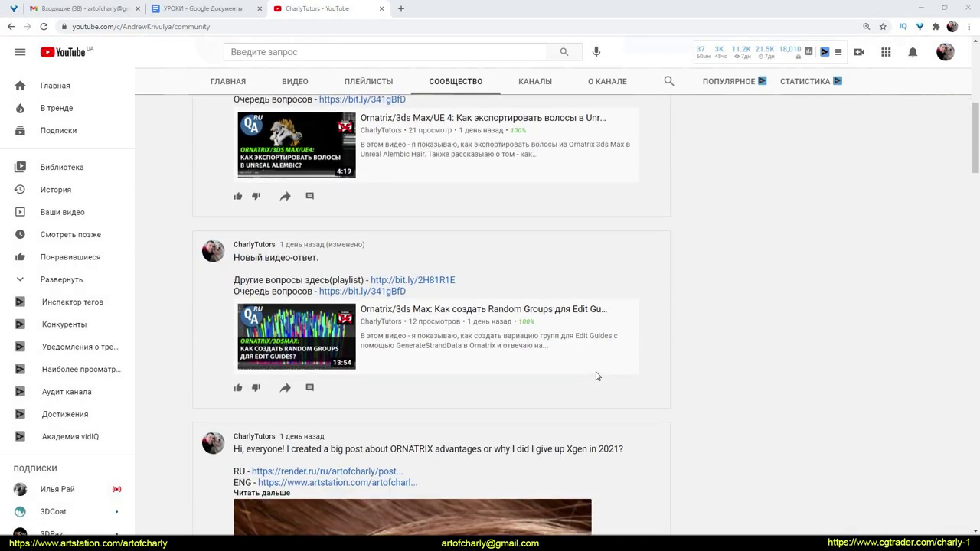
scroll(596, 375, "down", 4)
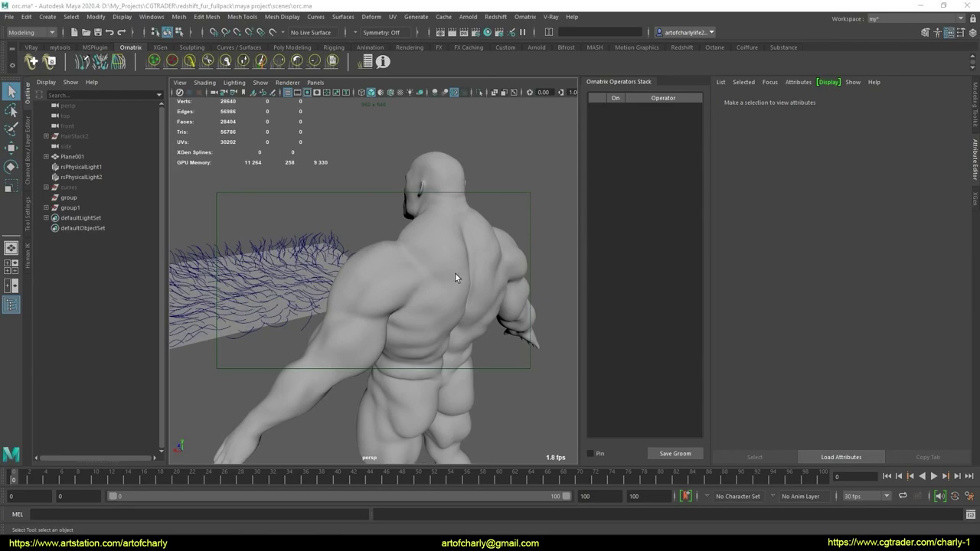
Step: Switch to Maya and examine the fur sample plane's operator stack and the orc body from behind
mouse_move(462, 273)
left_mouse_down("alt")
mouse_move(457, 245)
mouse_move(400, 258)
mouse_move(409, 196)
mouse_move(459, 267)
left_mouse_up("alt")
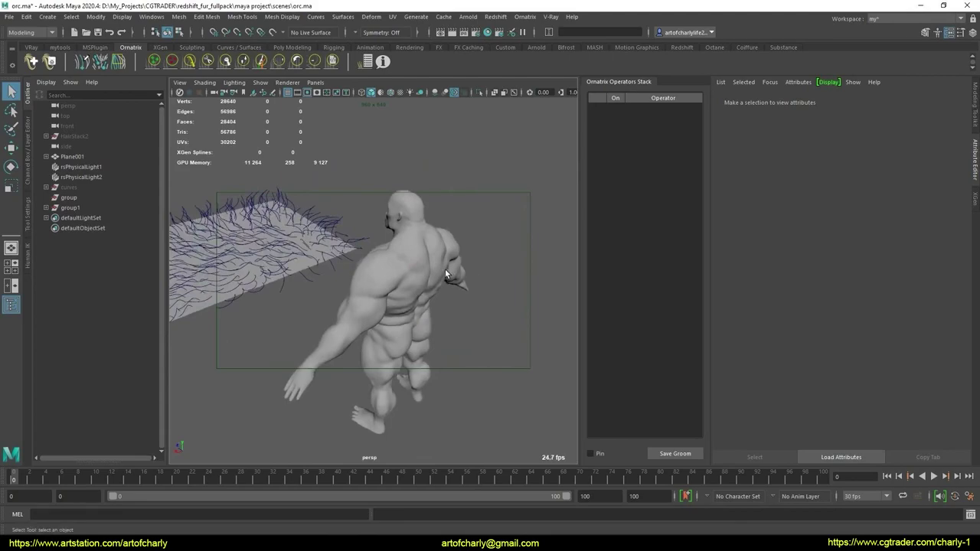
left_click_drag(460, 346, 407, 255, "alt")
left_click(381, 238)
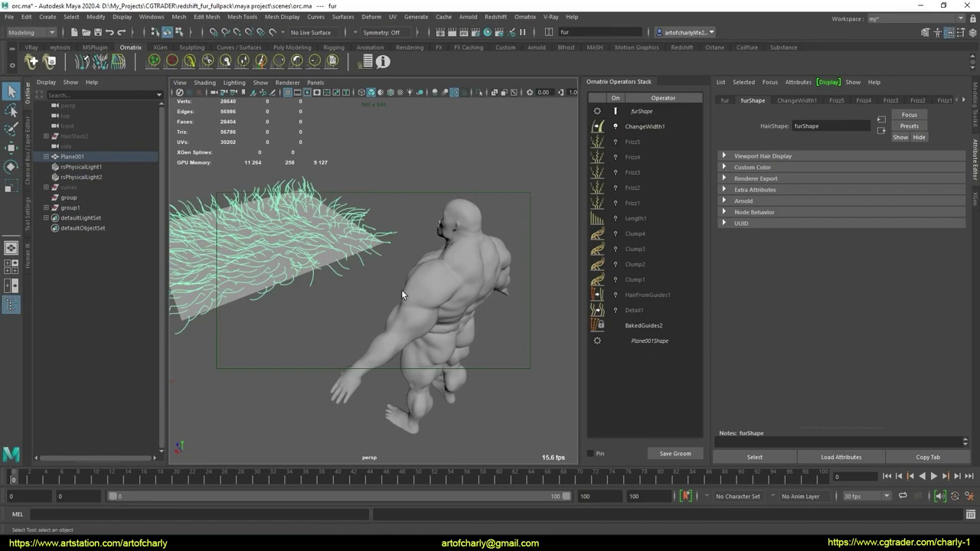
left_click_drag(454, 240, 417, 240, "alt")
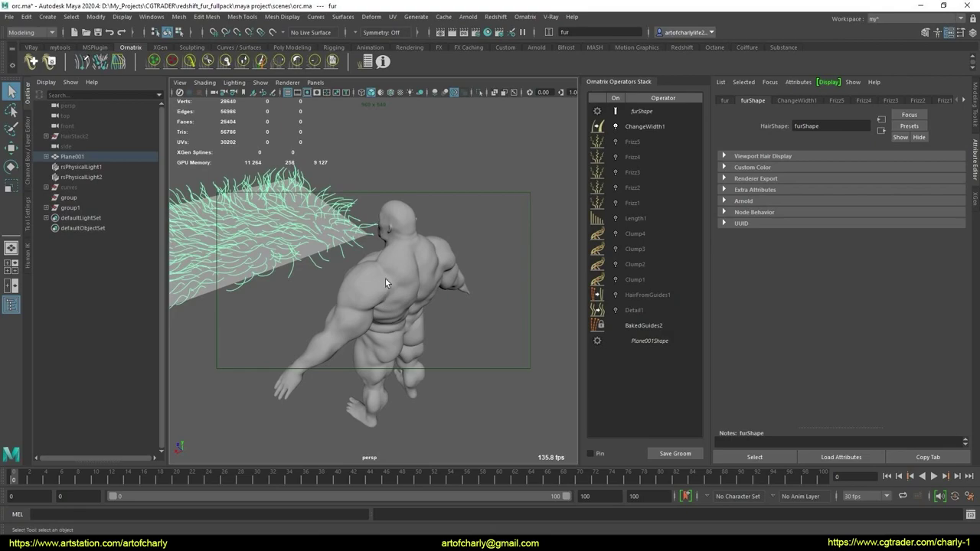
left_click_drag(439, 269, 413, 282, "alt")
right_click_drag(409, 278, 457, 296, "alt")
left_click_drag(502, 302, 506, 258, "alt")
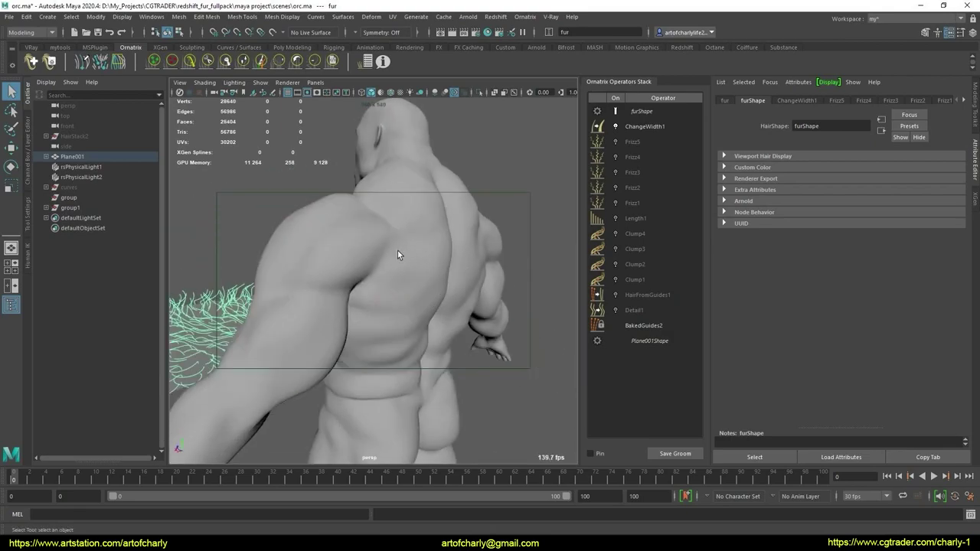
left_click_drag(397, 250, 410, 289, "alt")
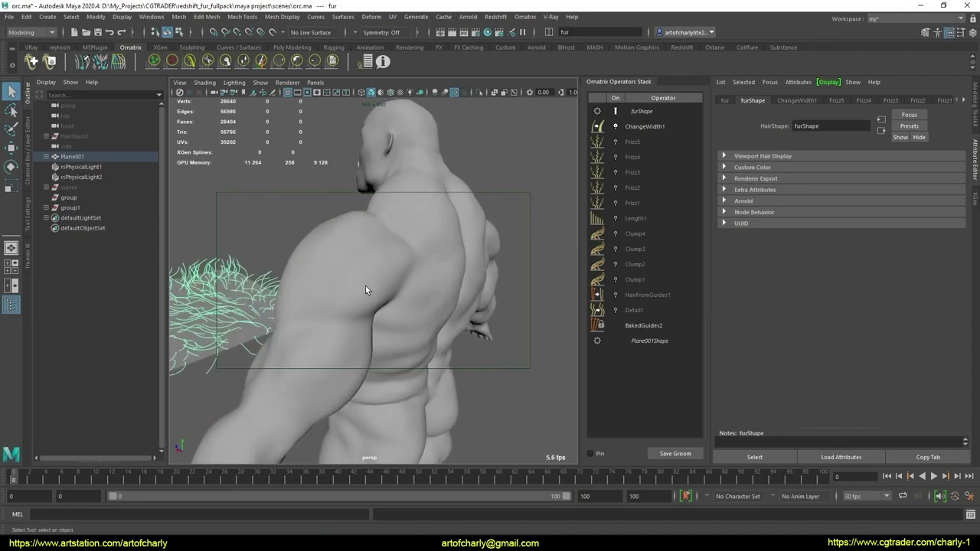
left_click_drag(479, 280, 464, 216, "alt")
Step: Add a preset Ornatrix hair groom to the orc body mesh
left_click(464, 216)
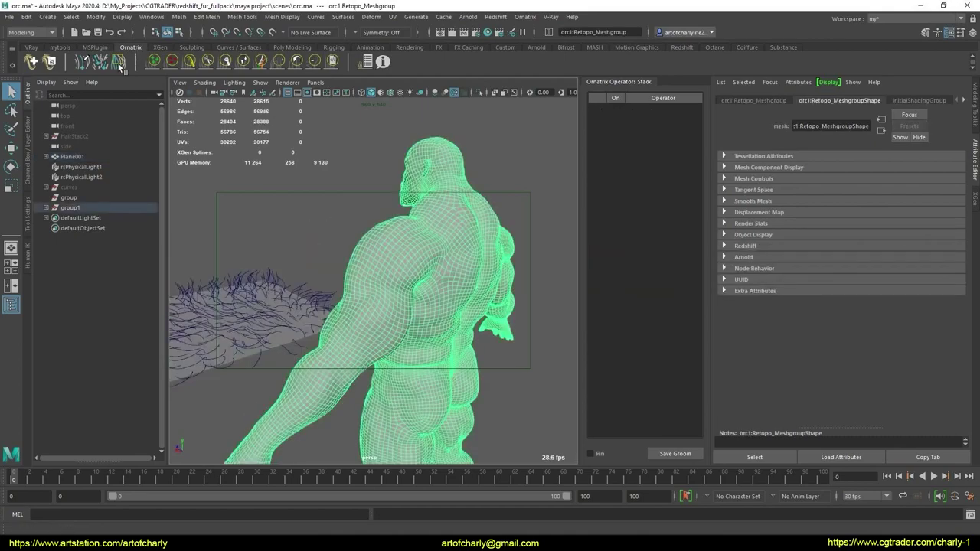
left_click(30, 61)
double_click(427, 222)
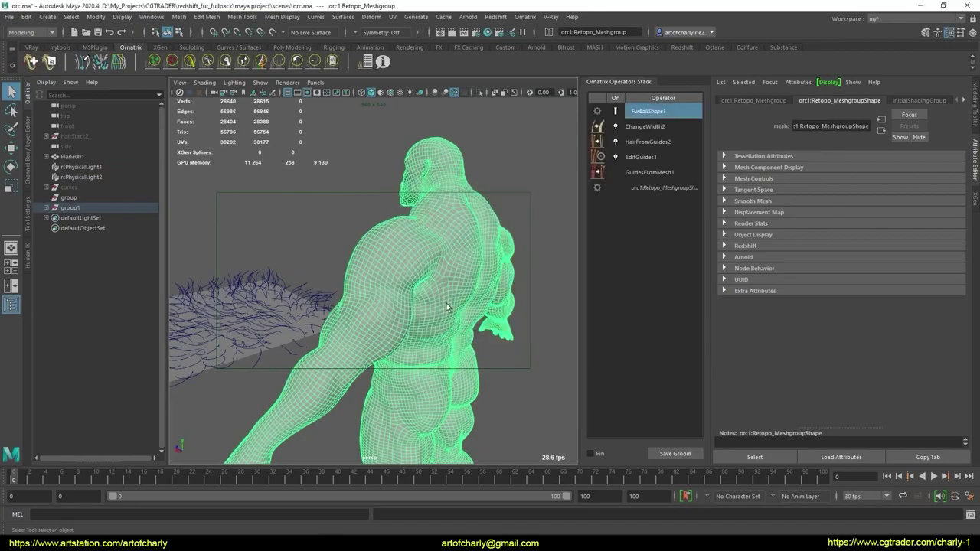
Step: Switch off the new groom's ChangeWidth, HairFromGuides and EditGuides operators and display the GuidesFromMesh operator's settings
scroll(408, 283, "down", 5)
left_click_drag(409, 281, 366, 246, "alt")
scroll(376, 287, "up", 4)
left_click_drag(375, 287, 431, 237, "alt")
left_click(652, 128)
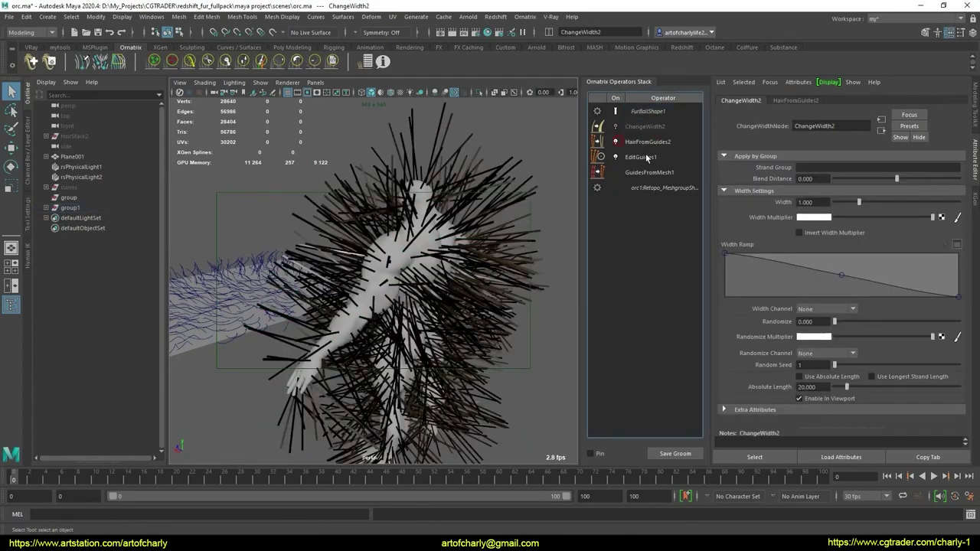
left_click(663, 174)
right_click_drag(363, 247, 398, 306, "alt")
left_click_drag(398, 300, 452, 180, "alt")
left_click_drag(446, 274, 426, 285, "alt")
right_click_drag(426, 284, 422, 313, "alt")
left_click_drag(422, 313, 430, 302, "alt")
left_click_drag(729, 238, 801, 241)
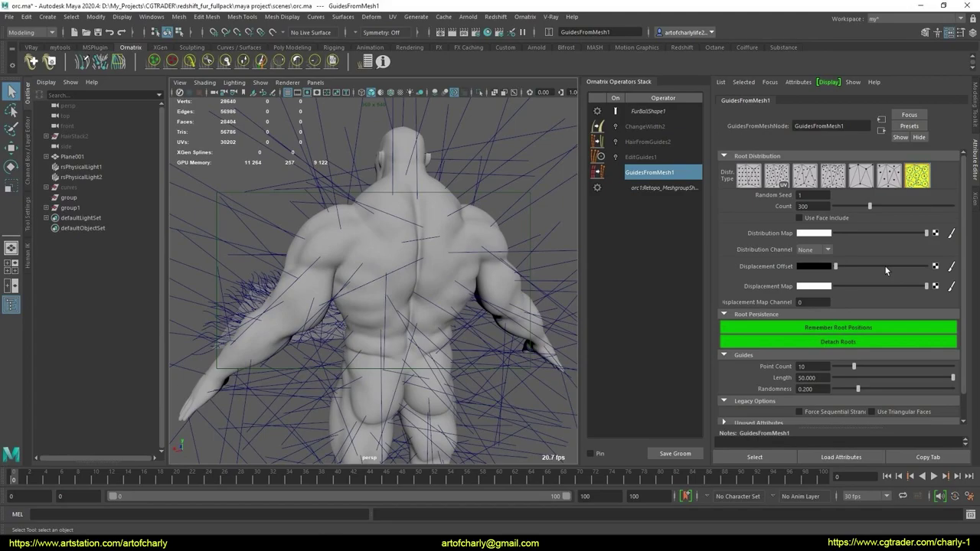
Step: Assign the existing default material (initialShadingGroup) to the orc body mesh
left_click(370, 237)
right_click(368, 233)
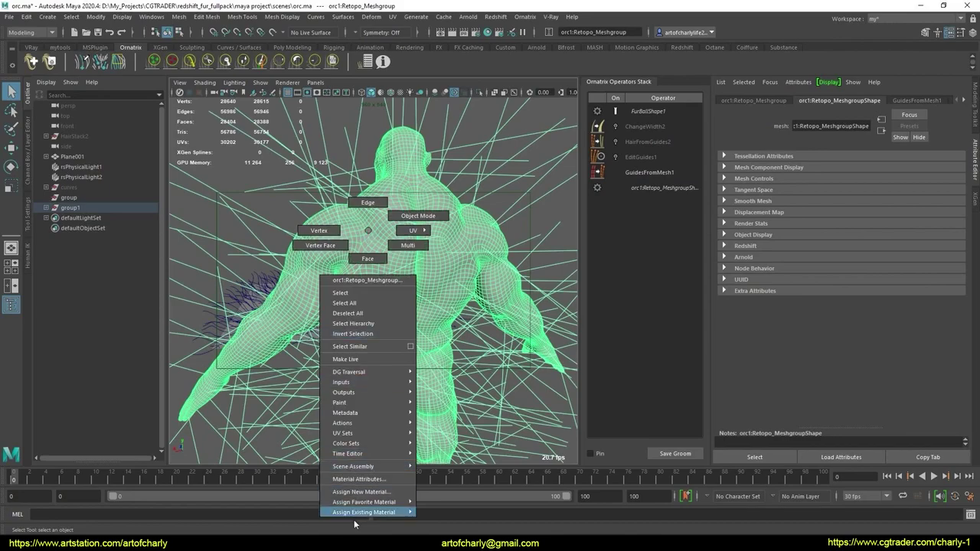
mouse_move(355, 512)
left_click(453, 498)
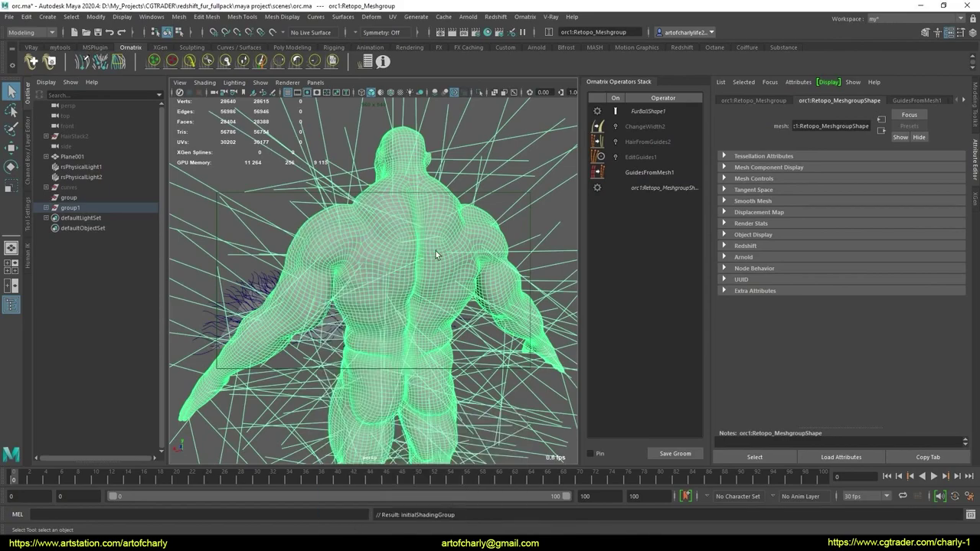
Step: Start a paintable distribution map for the GuidesFromMesh operator and name it fur_mask
left_click(650, 173)
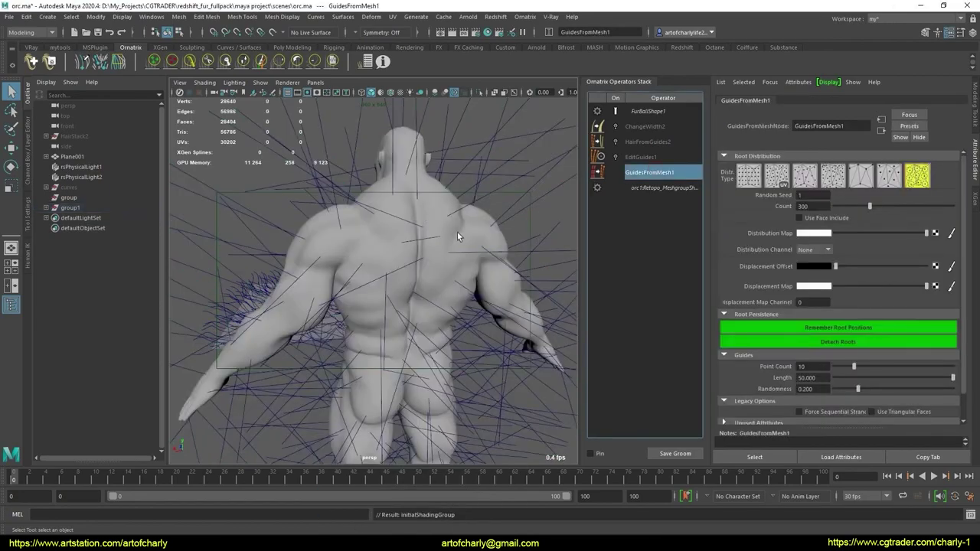
left_click(951, 234)
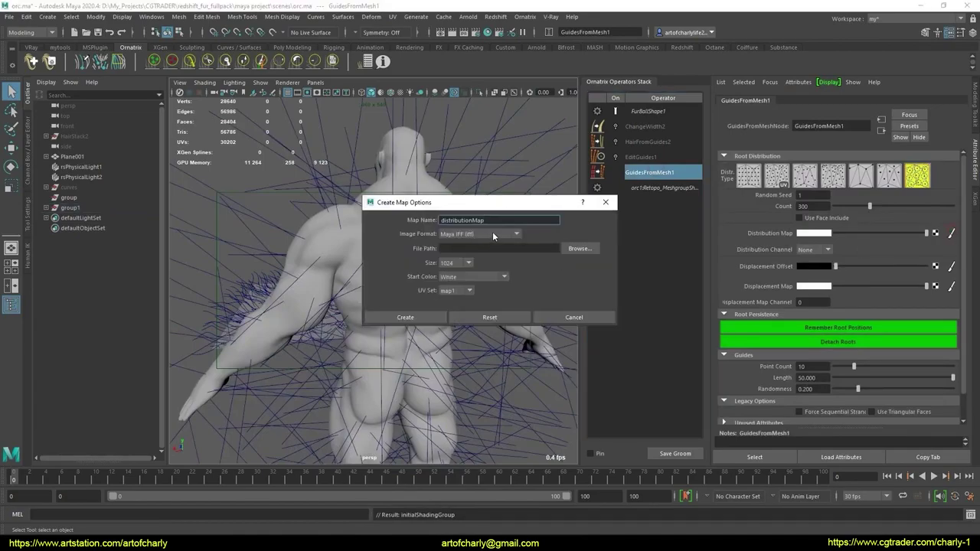
key("shift+Home")
type("hair_mas")
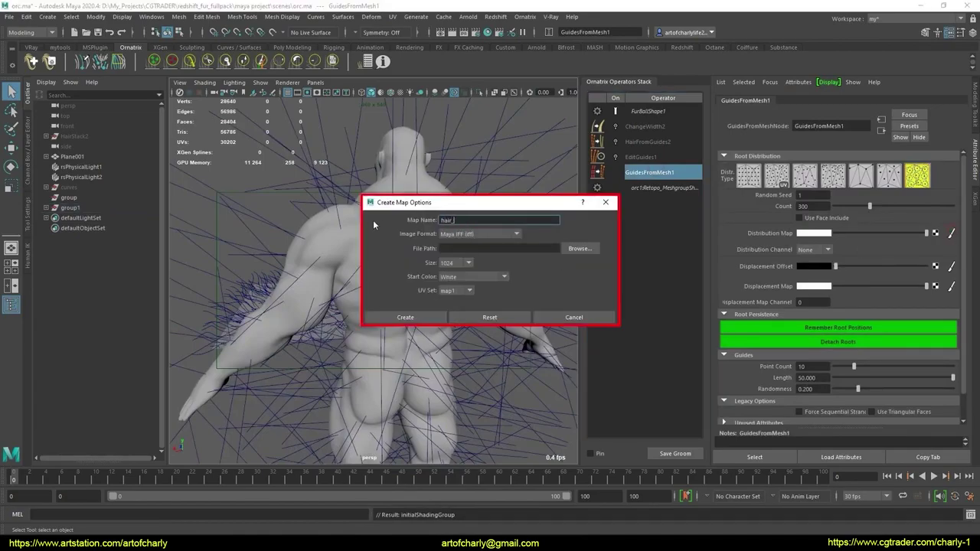
key("BackSpace")
key("BackSpace")
key("BackSpace")
key("BackSpace")
key("BackSpace")
key("BackSpace")
key("BackSpace")
key("BackSpace")
type("fur_mask")
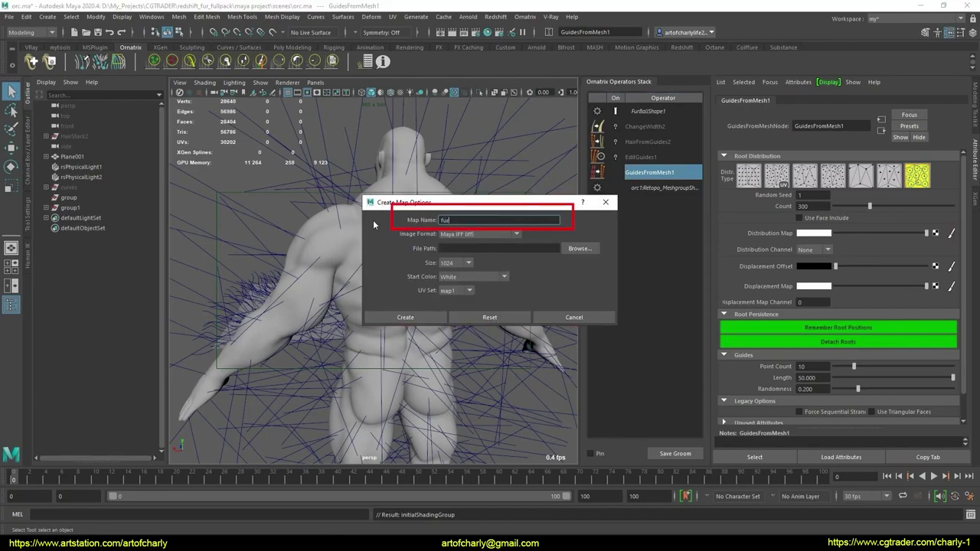
Step: Configure the fur_mask map as a PNG image with size 2048 and a black start color
left_click(463, 234)
left_click(476, 315)
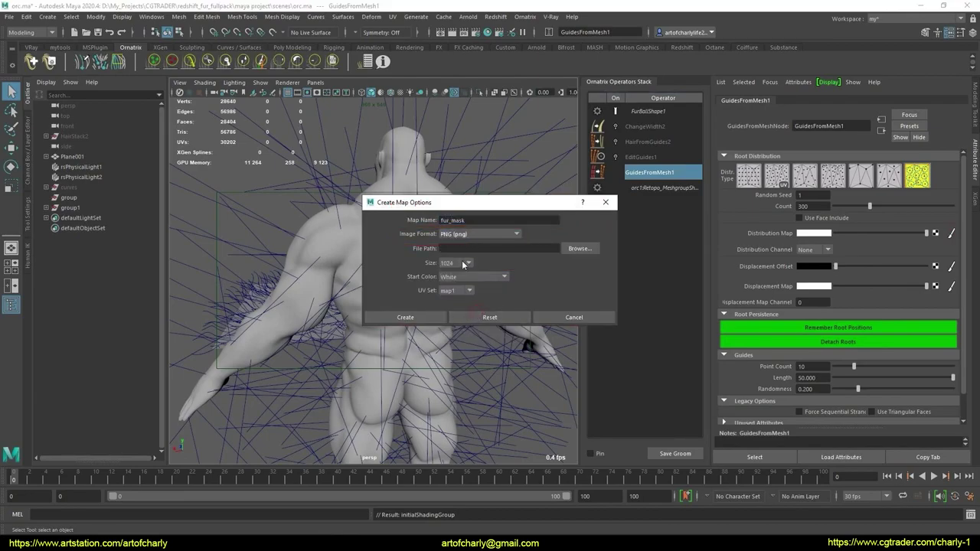
left_click(457, 265)
left_click(445, 307)
left_click(456, 276)
left_click(458, 308)
Step: Set the map's file path to the sourceimages folder of the redshift_fur_fullpack Maya project
left_click(581, 250)
left_click(389, 444)
type("D:\\My_Projects\\CGTRADER\\redshift_fur_fullpack\\maya project\\sourceimages")
key("Return")
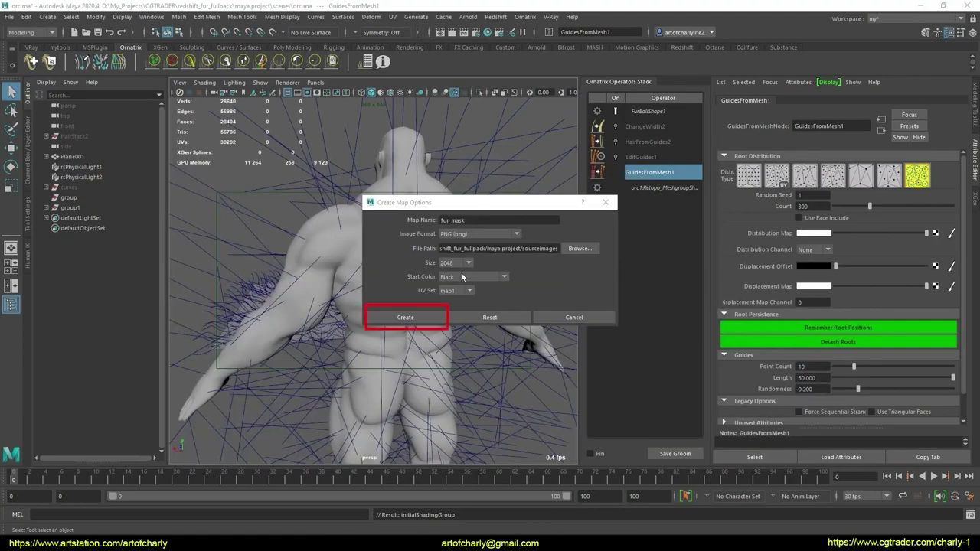
Step: Create the configured fur_mask map and show textures in the viewport
left_click(424, 317)
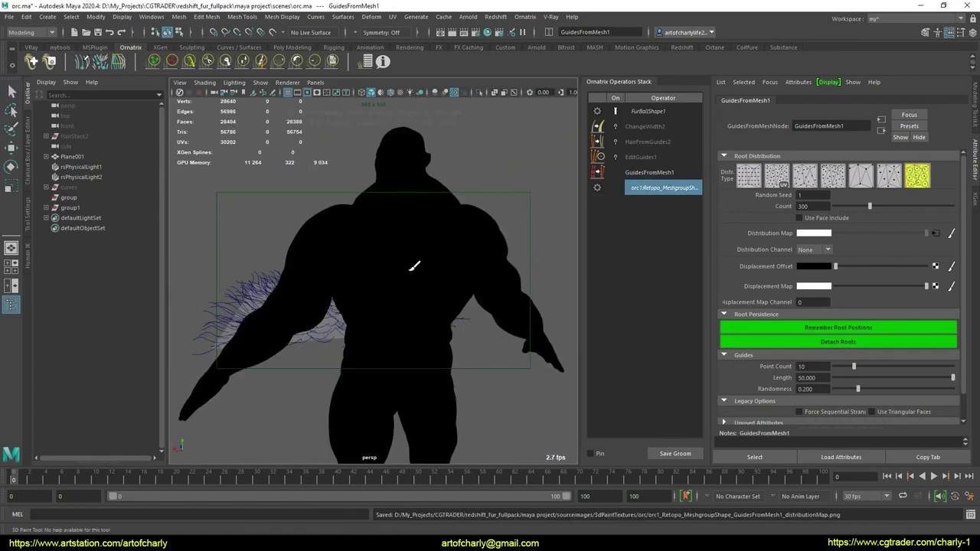
key("6")
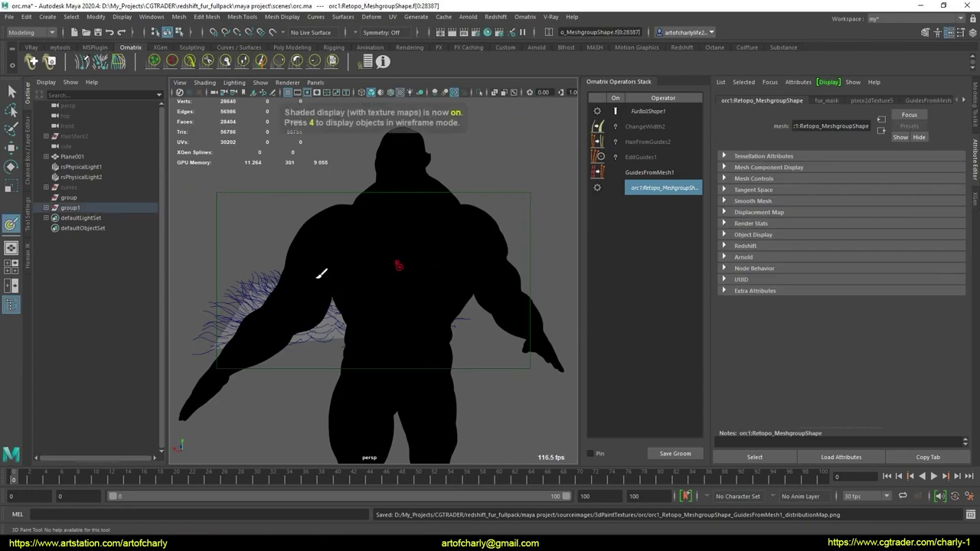
Step: Set up the 3D Paint Tool with white color, the solid brush, reflection across X and stylus pressure off
left_click(27, 218)
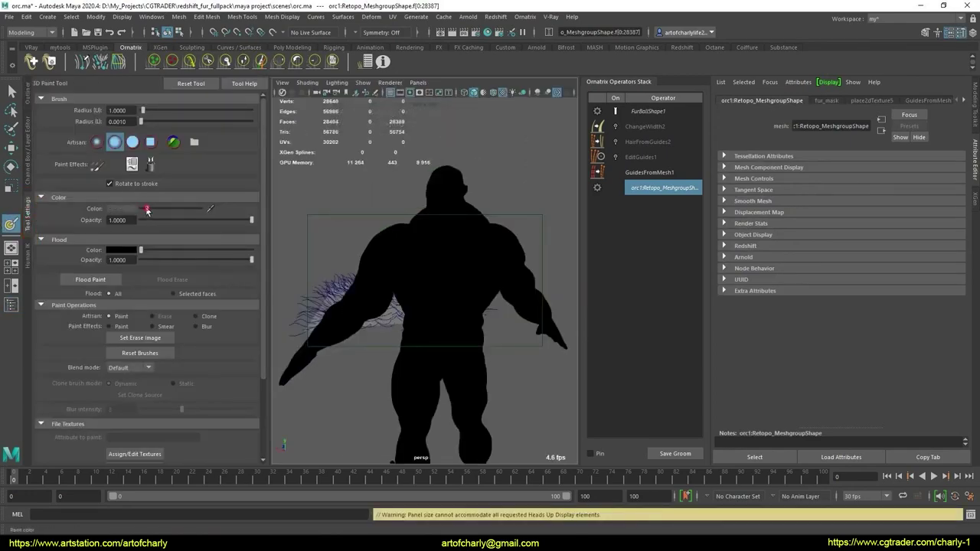
scroll(114, 291, "down", 3)
scroll(119, 314, "up", 3)
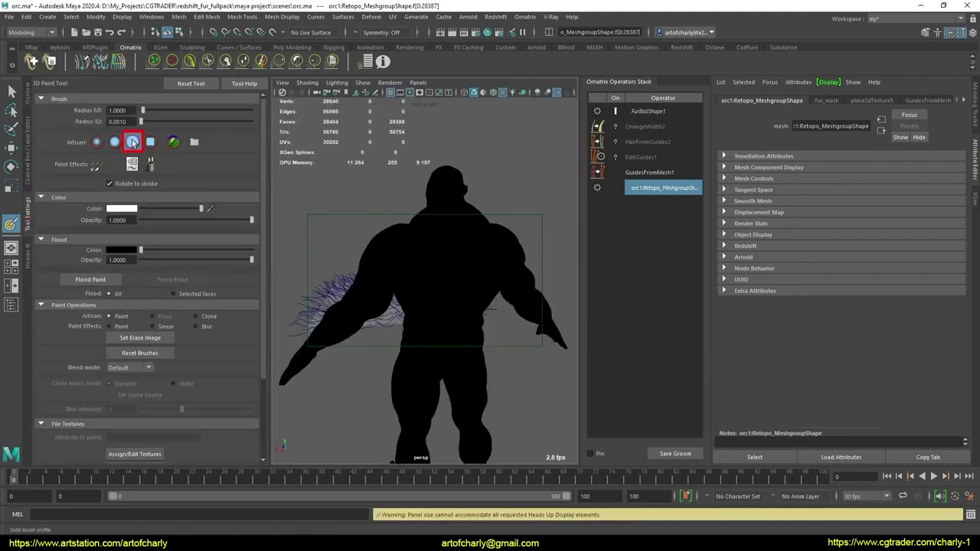
scroll(144, 407, "down", 3)
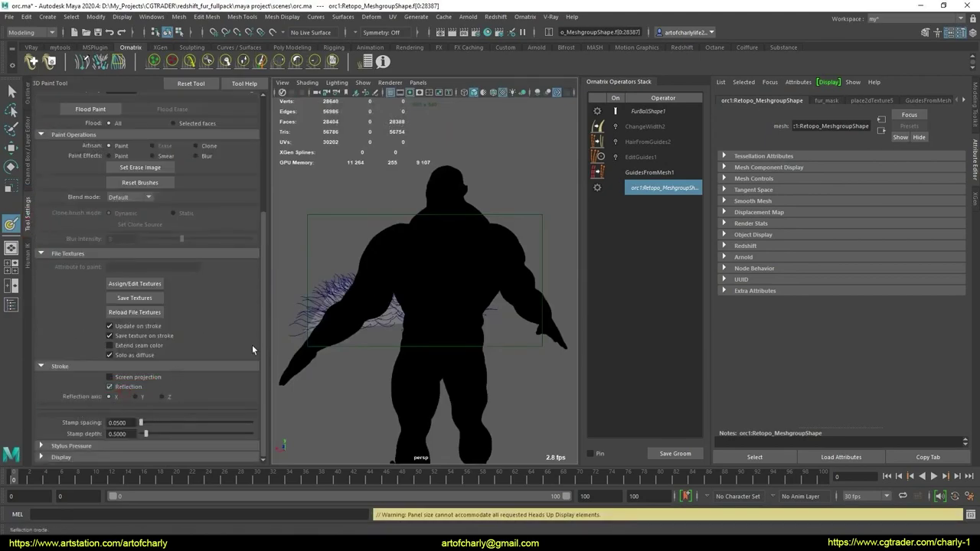
left_click(96, 446)
scroll(114, 339, "down", 2)
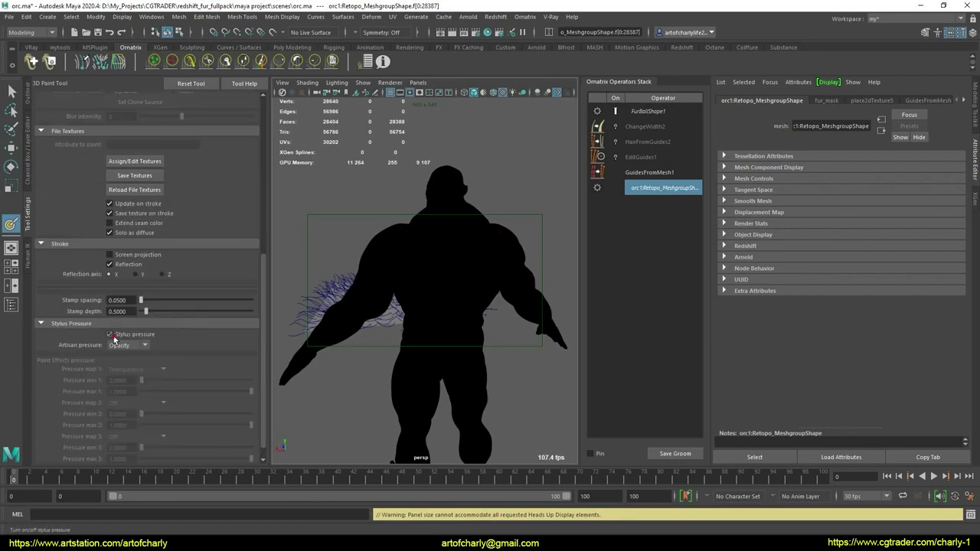
scroll(453, 246, "up", 8)
middle_click_drag(466, 282, 443, 314, "alt")
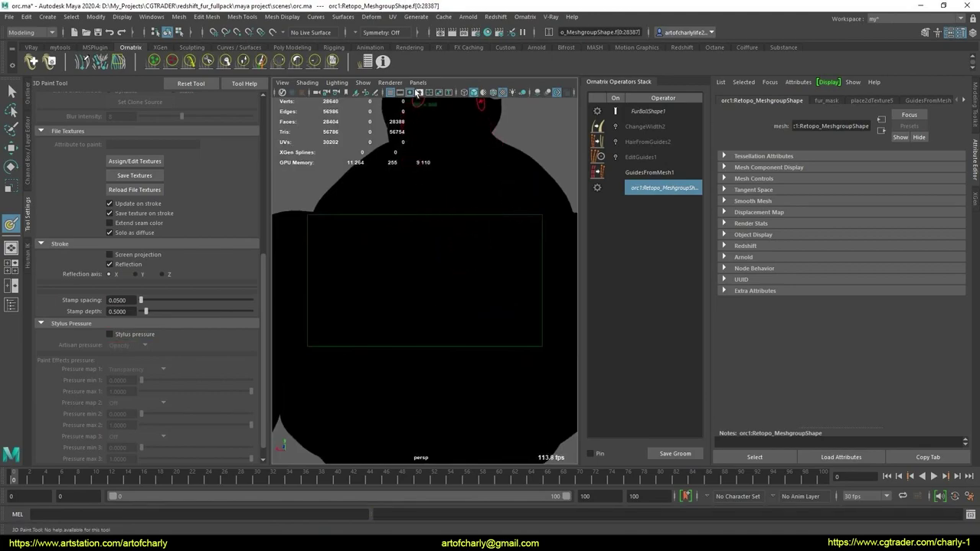
Step: Hide the resolution gate and paint a white mirrored mask over the orc's back, from the neck down to the lower back
left_click(411, 94)
scroll(409, 221, "down", 4)
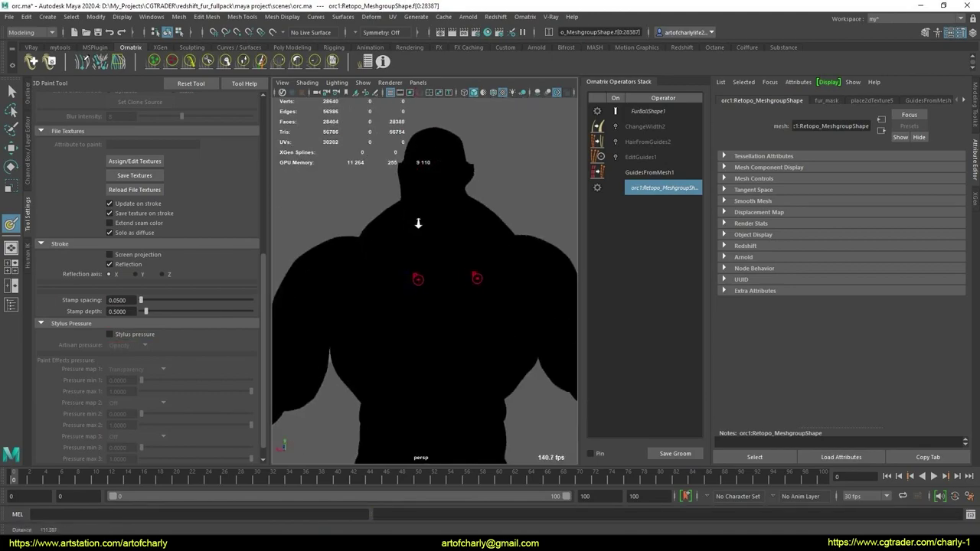
left_click_drag(450, 228, 436, 234, "alt")
mouse_move(427, 199)
left_mouse_down()
mouse_move(329, 268)
mouse_move(370, 326)
left_mouse_up()
mouse_move(409, 239)
left_mouse_down("alt")
mouse_move(420, 289)
mouse_move(406, 318)
mouse_move(450, 273)
left_mouse_up("alt")
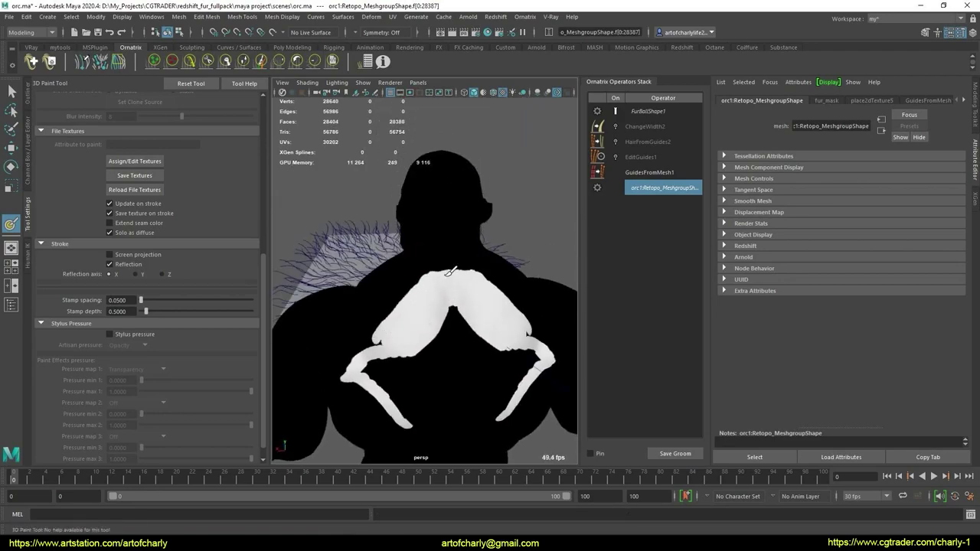
scroll(398, 312, "down", 3)
mouse_move(400, 373)
left_mouse_down("alt")
mouse_move(398, 312)
mouse_move(387, 300)
mouse_move(363, 327)
mouse_move(414, 298)
mouse_move(414, 345)
mouse_move(428, 253)
mouse_move(417, 203)
mouse_move(465, 270)
mouse_move(431, 288)
mouse_move(450, 255)
left_mouse_up("alt")
scroll(387, 300, "up", 2)
scroll(444, 284, "down", 5)
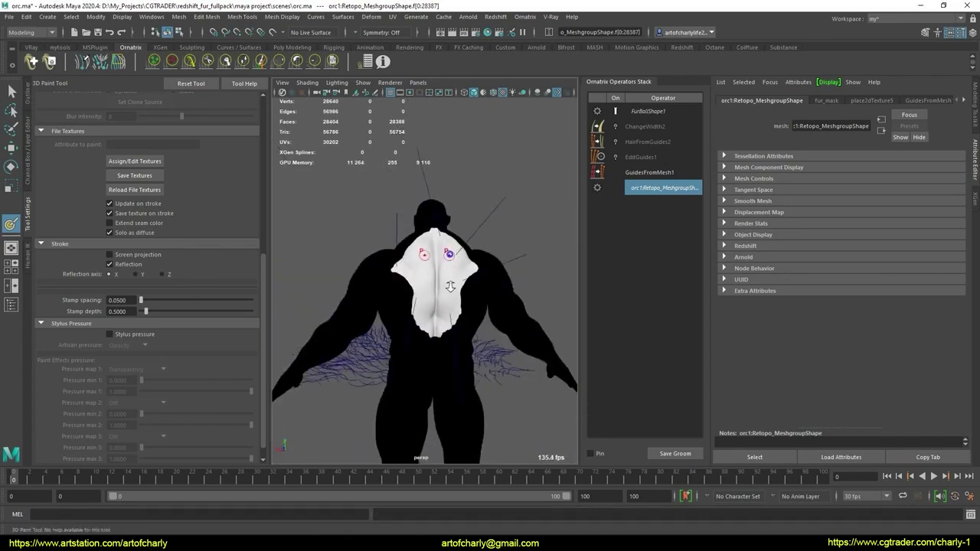
scroll(453, 282, "up", 4)
scroll(453, 283, "down", 1)
Step: Blur the edges of the painted white mask on the orc's back
mouse_move(404, 325)
left_mouse_down("shift")
mouse_move(385, 276)
mouse_move(352, 261)
mouse_move(427, 372)
left_mouse_up("shift")
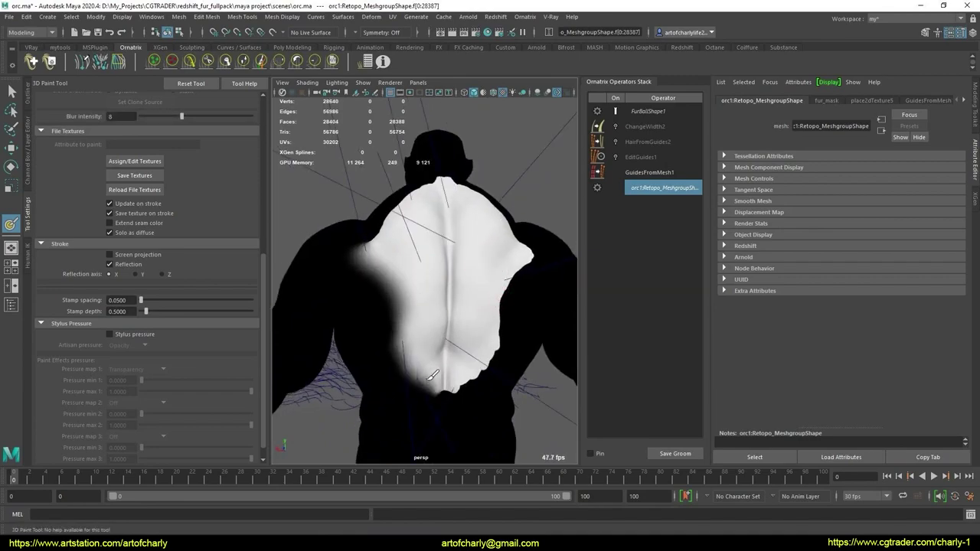
scroll(420, 269, "up", 4)
mouse_move(417, 274)
left_mouse_down("alt")
mouse_move(420, 297)
mouse_move(459, 230)
mouse_move(486, 215)
mouse_move(463, 237)
left_mouse_up("alt")
scroll(459, 330, "down", 5)
mouse_move(443, 293)
left_mouse_down("alt")
mouse_move(424, 287)
mouse_move(444, 289)
left_mouse_up("alt")
scroll(447, 274, "up", 3)
scroll(449, 294, "down", 1)
Step: Leave the painting tool and set the GuidesFromMesh1 guide length to 20 and randomness to 0
key("Escape")
left_click(143, 177)
key("q")
scroll(439, 283, "down", 3)
left_click_drag(437, 251, 456, 250, "alt")
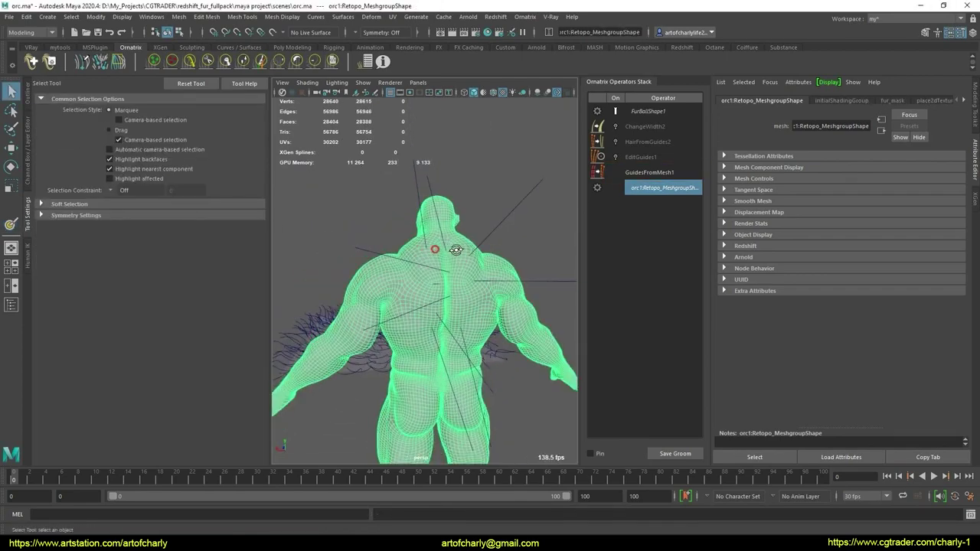
left_click_drag(456, 250, 476, 249, "alt")
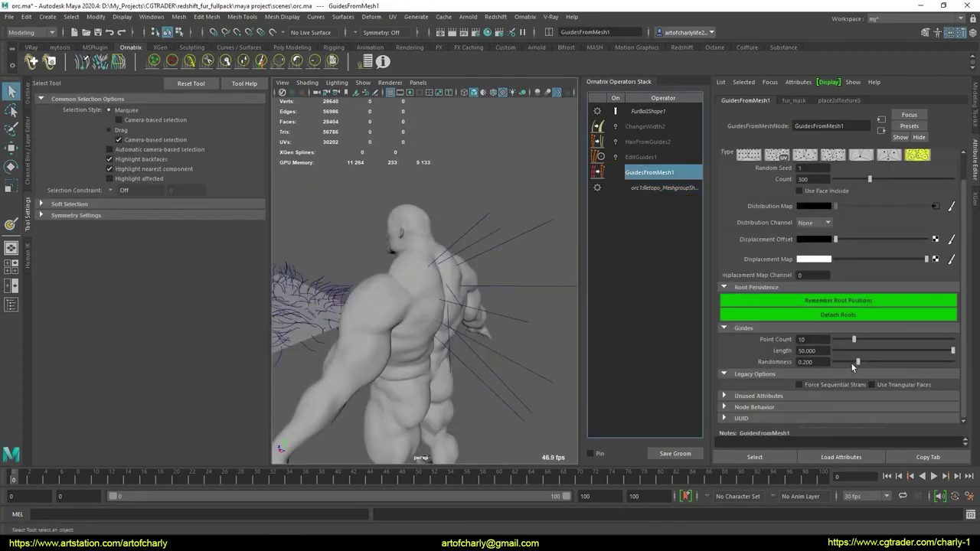
left_click_drag(855, 364, 834, 364)
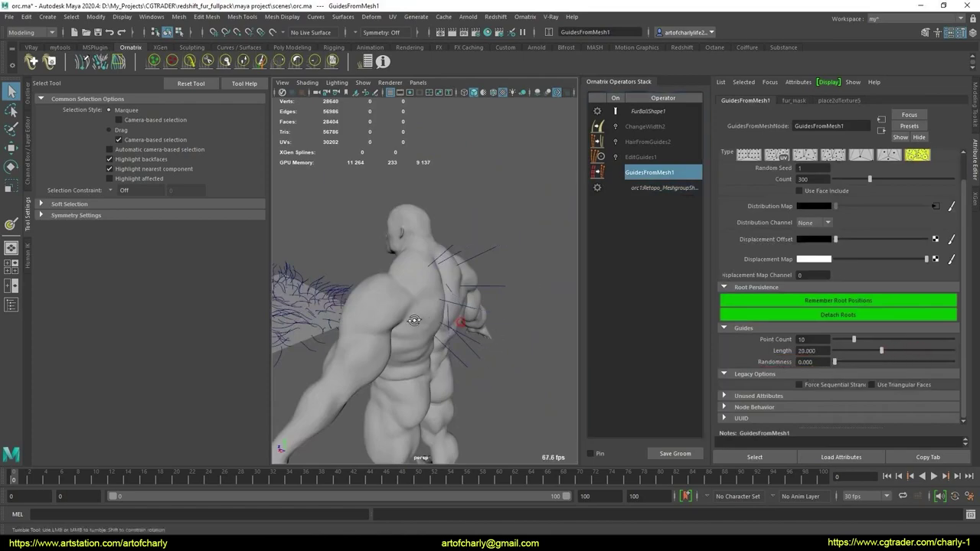
left_click_drag(463, 323, 406, 266, "alt")
left_click_drag(409, 332, 418, 324, "alt")
right_click_drag(418, 324, 426, 353, "alt")
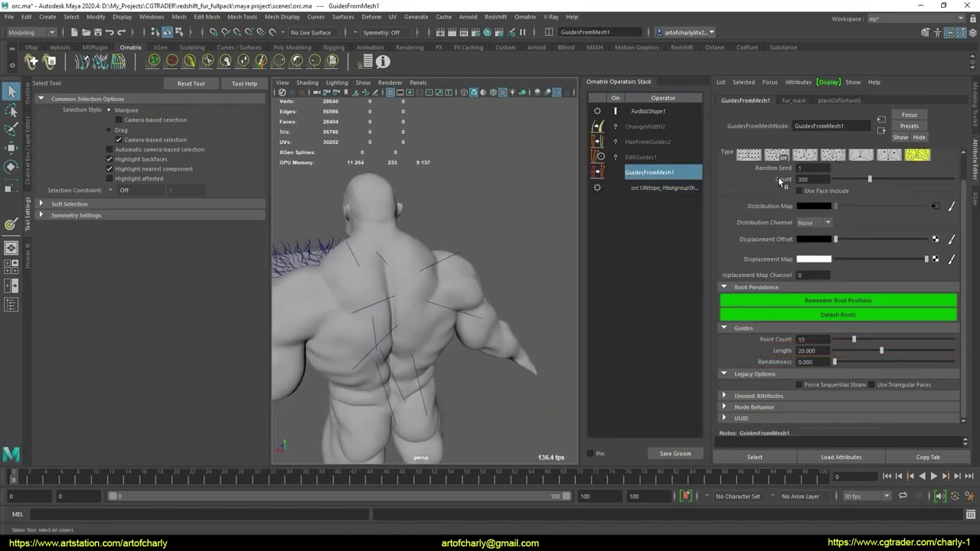
Step: Increase the GuidesFromMesh1 root count to get more guides in the masked back area
scroll(779, 187, "up", 1)
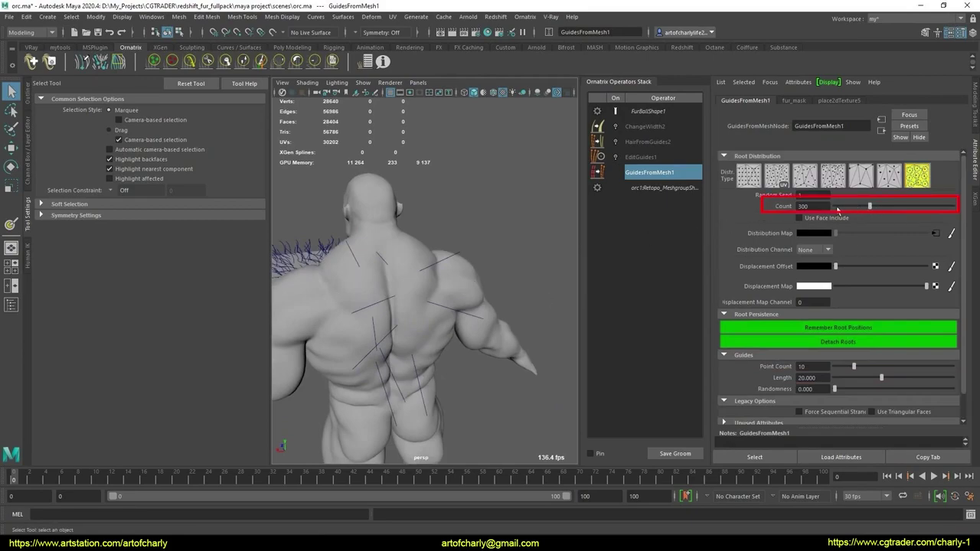
left_click_drag(808, 206, 775, 203)
key("Return")
left_click_drag(326, 325, 503, 296, "alt")
Step: Enable the EditGuides1 operator and delete the guides on the right half of the orc's back
left_click(659, 158)
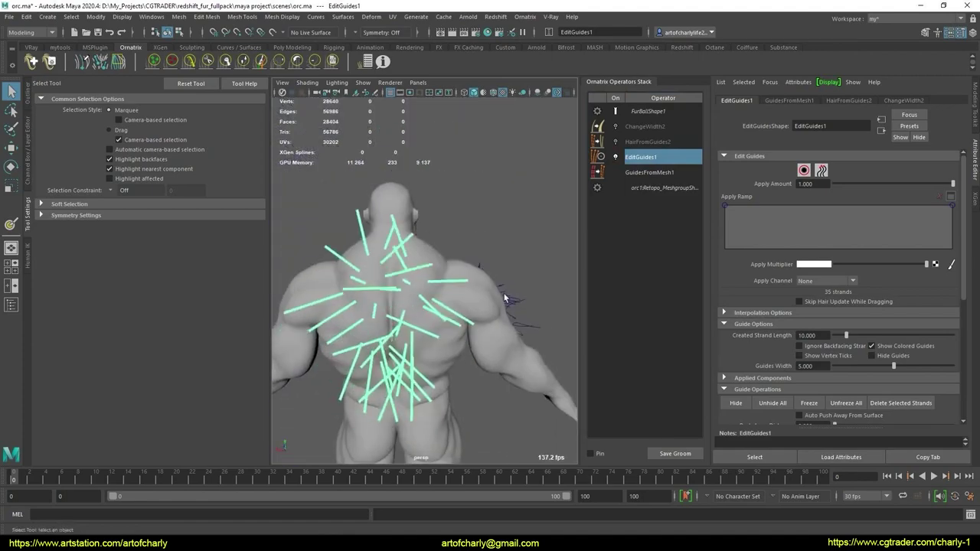
left_click(809, 172)
left_click_drag(439, 271, 455, 244, "alt")
right_click_drag(454, 243, 451, 222, "alt")
left_click_drag(461, 388, 462, 389)
mouse_move(473, 308)
left_mouse_down("alt")
mouse_move(424, 315)
mouse_move(476, 309)
left_mouse_up("alt")
mouse_move(454, 258)
left_mouse_down("alt")
mouse_move(464, 281)
mouse_move(465, 272)
left_mouse_up("alt")
left_click(901, 404)
left_click(673, 356)
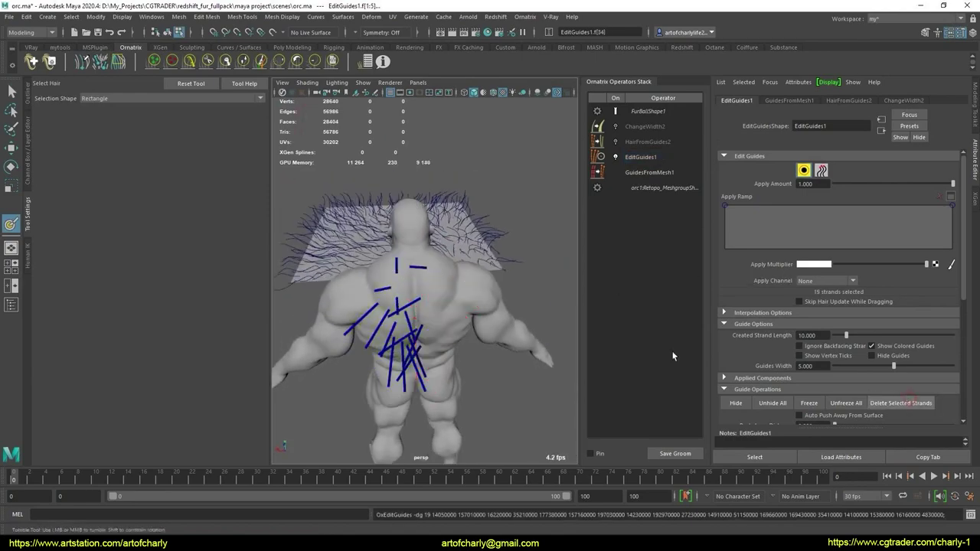
Step: Comb the remaining guides with the Comb brush so they sweep down and outward from the spine
right_click_drag(392, 270, 418, 275, "alt")
left_click_drag(418, 276, 396, 219, "alt")
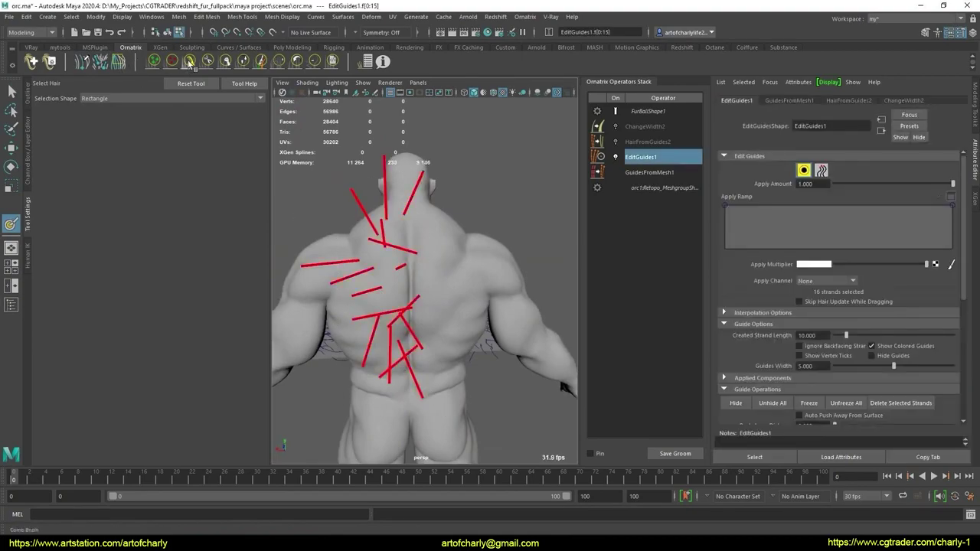
left_click(190, 62)
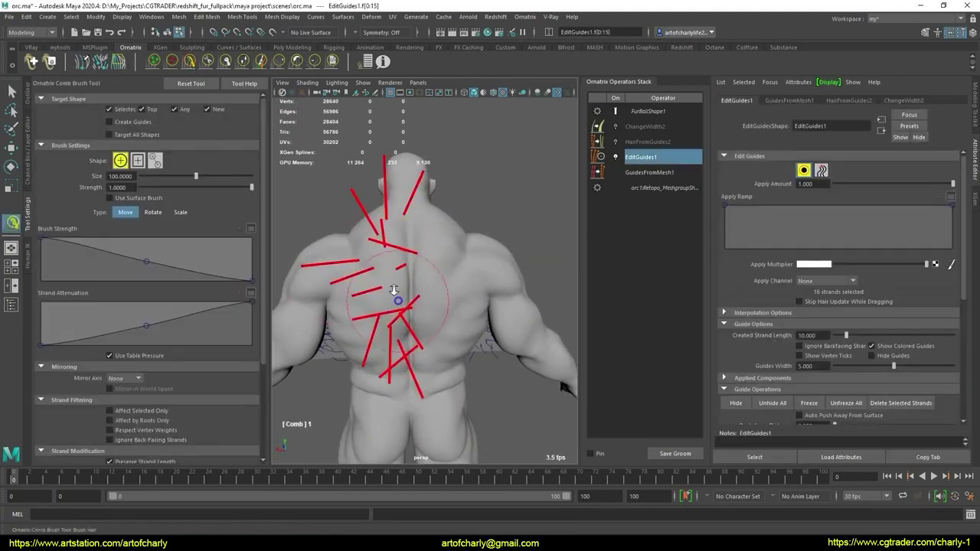
left_click_drag(412, 260, 389, 289, "alt")
left_click_drag(395, 230, 358, 222)
left_click_drag(491, 283, 466, 230, "alt")
Step: Move the lowest guide beside the spine onto the left half of the lower back
key("q")
scroll(449, 289, "up", 5)
left_click(448, 289)
key("w")
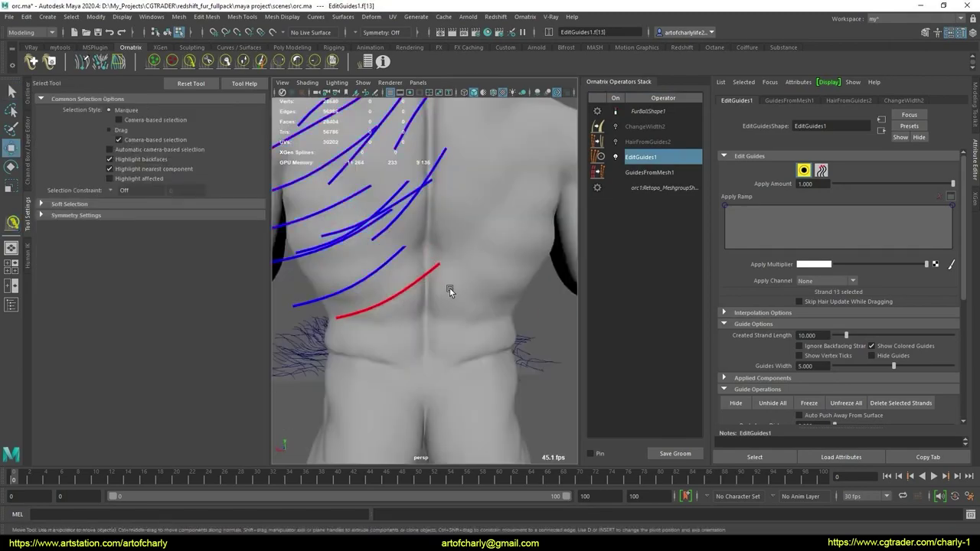
left_click_drag(430, 273, 444, 307)
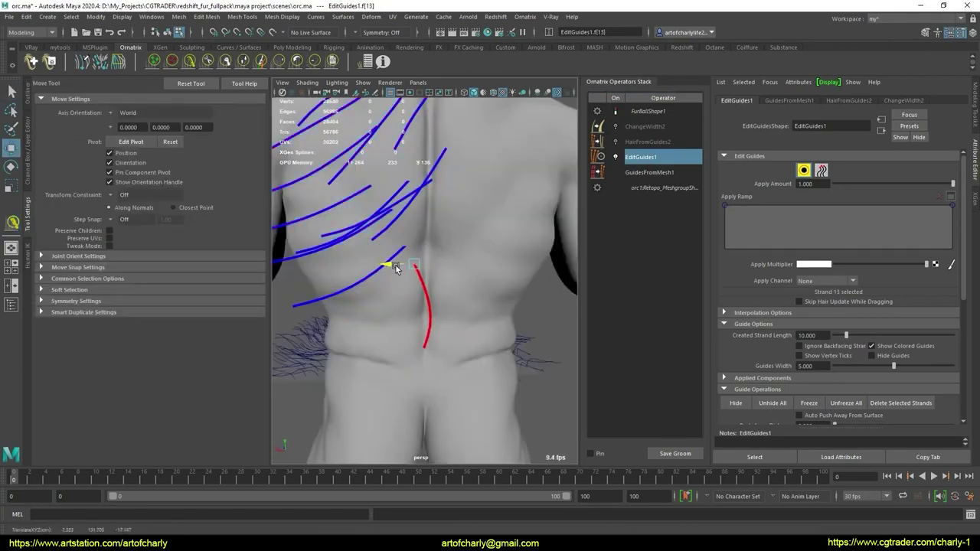
Step: Delete the two guides whose roots lie on the spine in the upper and middle back
scroll(439, 272, "down", 4)
left_click_drag(440, 272, 460, 245, "alt")
key("q")
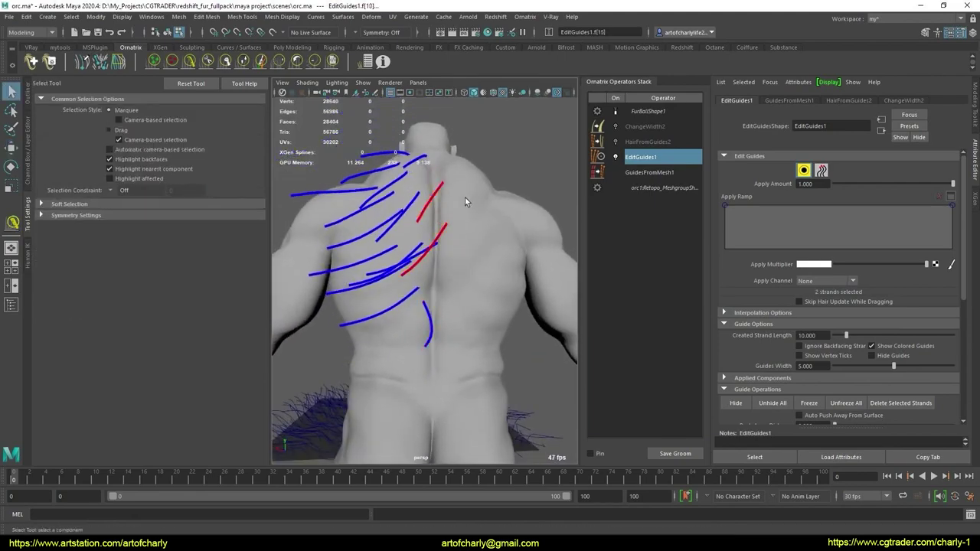
left_click(901, 403)
Step: Rotate the lowest guide on the left lower back to follow the neighboring combed guides
left_click_drag(460, 273, 444, 348, "alt")
left_click(449, 359)
key("e")
scroll(832, 328, "down", 3)
left_click(747, 244)
scroll(766, 253, "down", 1)
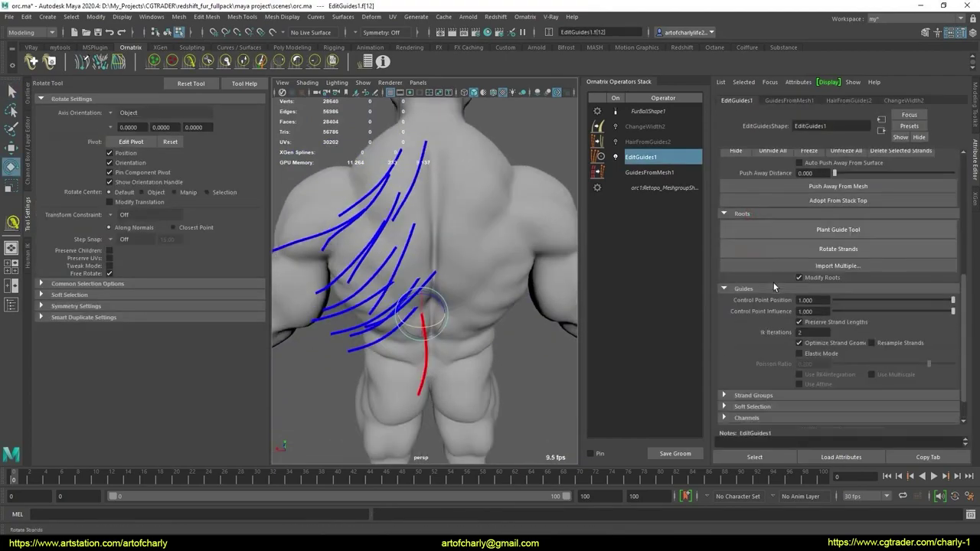
left_click_drag(432, 329, 447, 265)
Step: Delete the remaining guide that starts on the spine in the mid back and clear the selection
key("q")
left_click(443, 264)
scroll(842, 253, "up", 1)
scroll(842, 254, "up", 2)
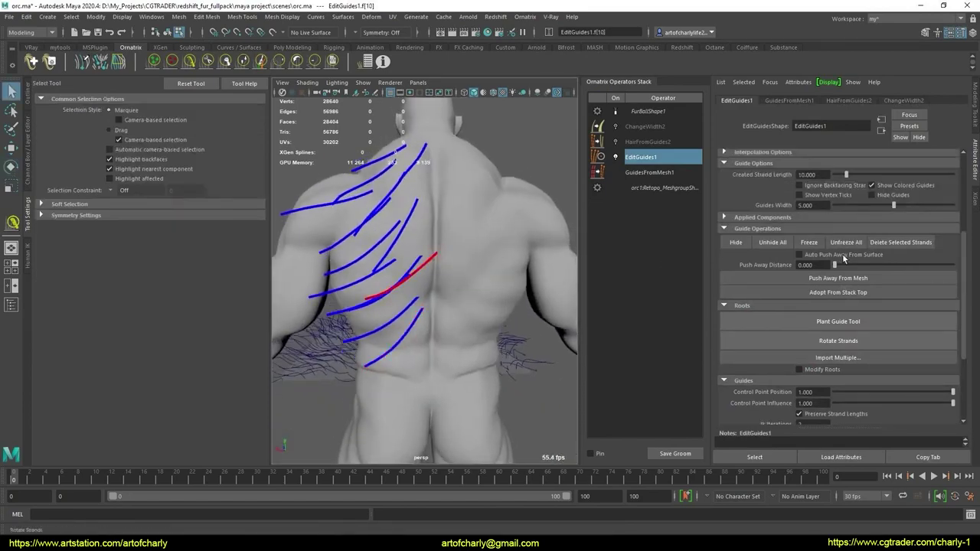
left_click(897, 242)
left_click_drag(460, 257, 430, 211, "alt")
left_click(424, 204)
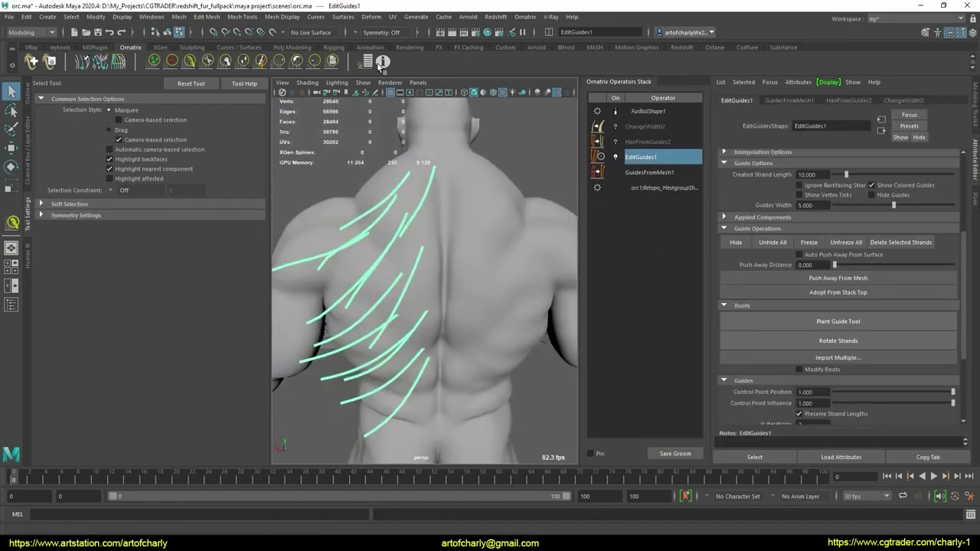
Step: Add a Strand Symmetry operator to mirror the combed guides across the X axis
left_click(525, 16)
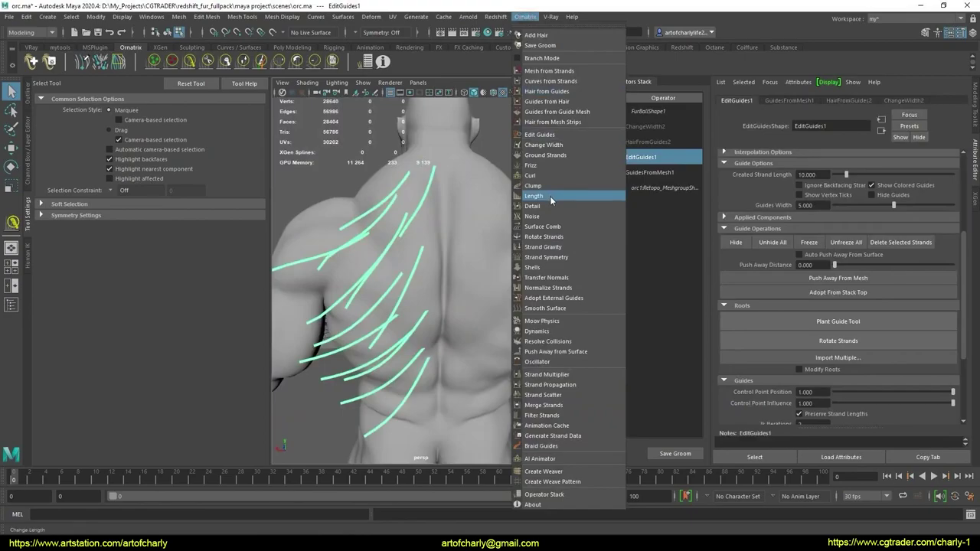
left_click(570, 257)
left_click_drag(476, 262, 447, 175, "alt")
left_click_drag(444, 361, 451, 376, "alt")
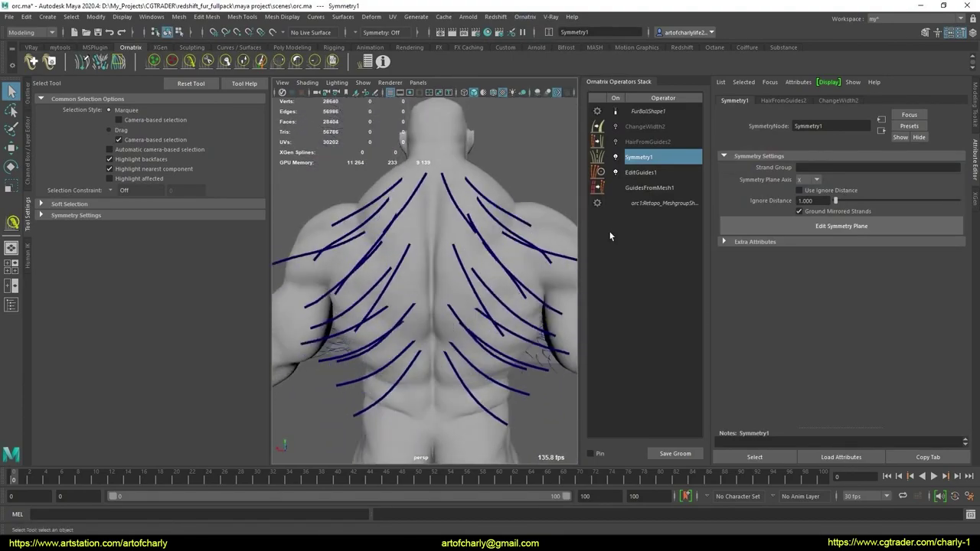
Step: Add another Edit Guides operator above the symmetry and set the Create brush spacing to 1
left_click(525, 16)
left_click(554, 133)
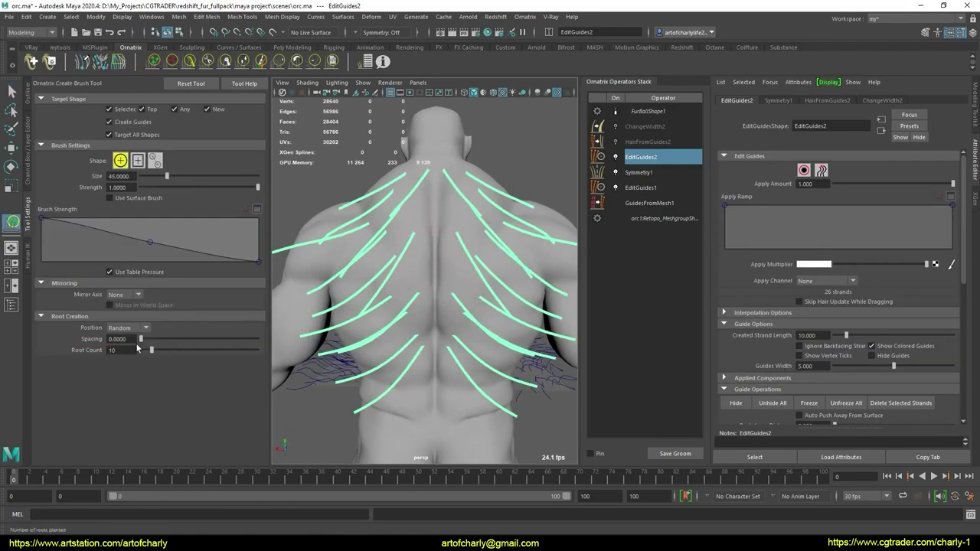
left_click(456, 247)
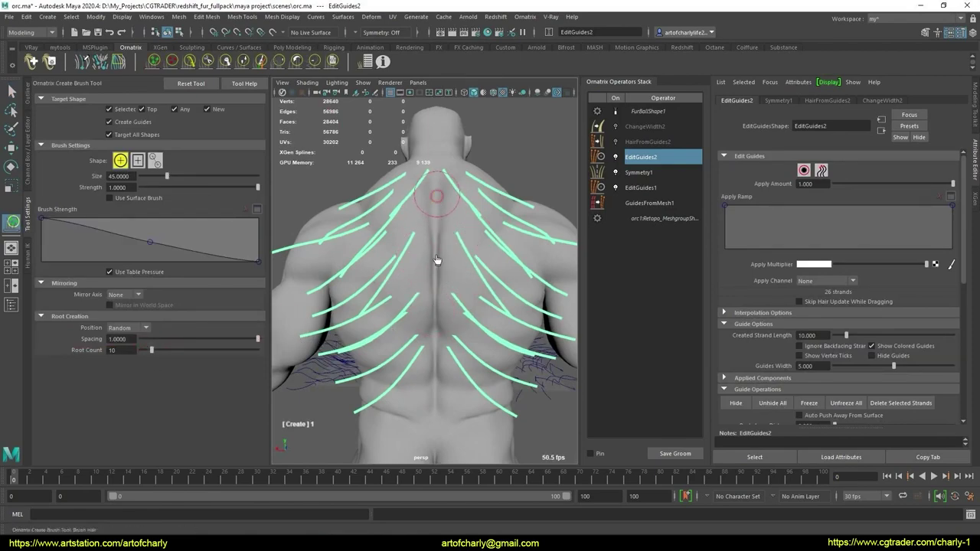
Step: Plant additional guides along the spine with the Create brush, undoing an unwanted stroke
left_click_drag(438, 353, 444, 341)
key("ctrl+z")
left_click_drag(477, 285, 430, 252, "alt")
key("q")
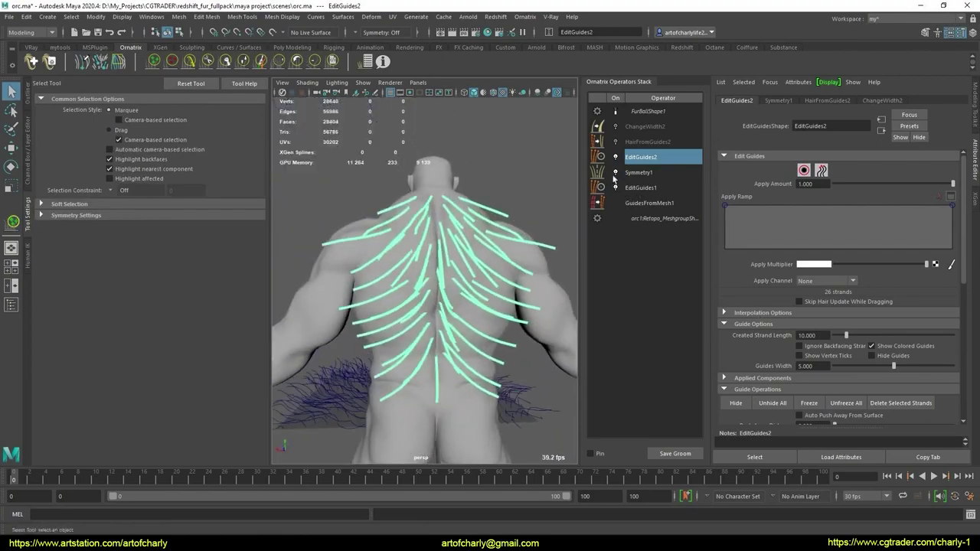
Step: Collapse the operator stack up to EditGuides2 into baked guides
left_click_drag(505, 329, 466, 243, "alt")
right_click(675, 153)
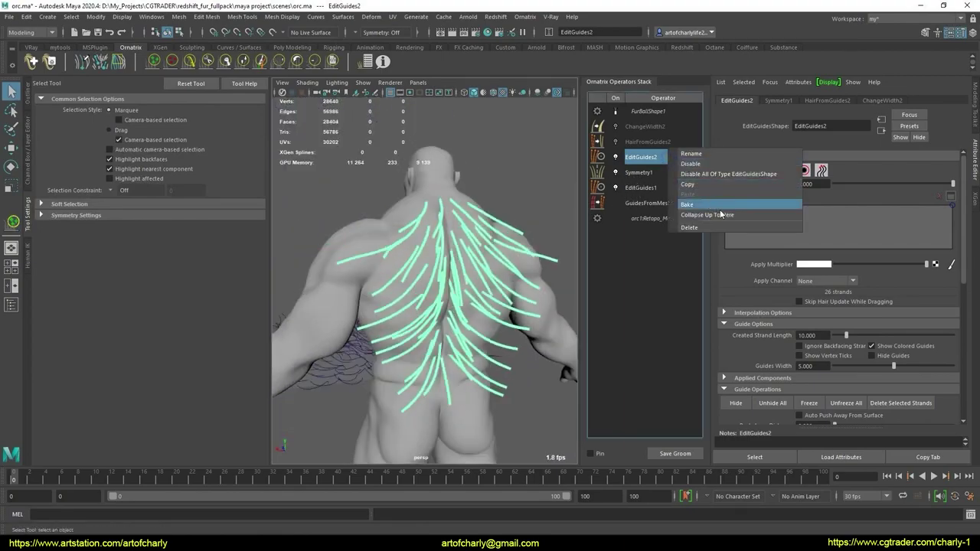
left_click(721, 214)
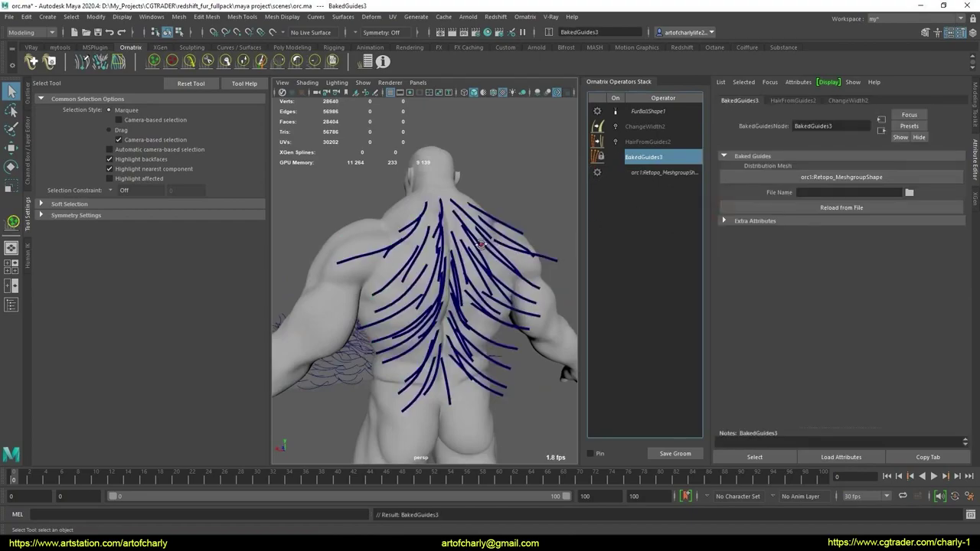
Step: Add a new Edit Guides operator on top of the baked guides and turn on its strand selection mode
left_click(524, 17)
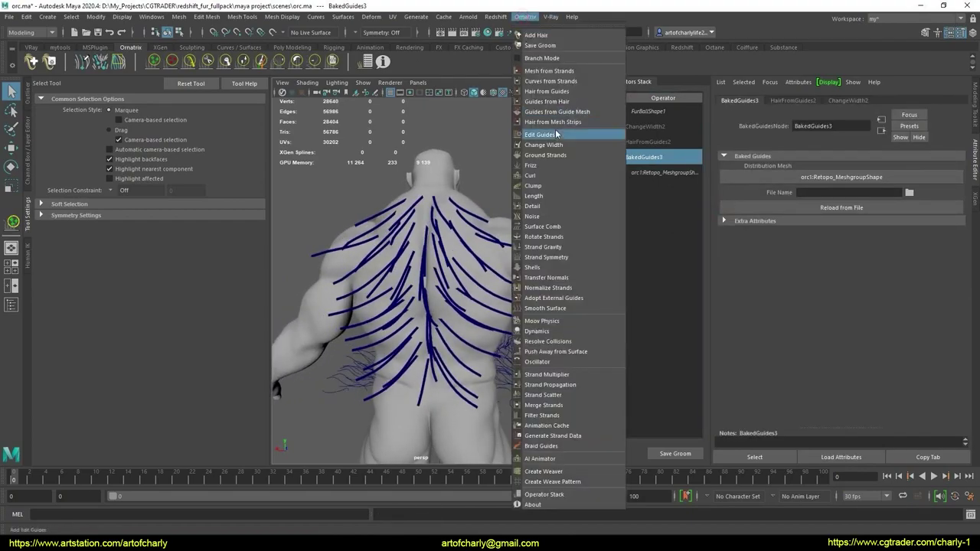
left_click(556, 134)
left_click(804, 171)
left_click_drag(473, 249, 553, 201, "alt")
Step: Delete the HairFromGuides2 and ChangeWidth2 operators from the stack and select EditGuides1
left_click(652, 141)
left_click(656, 126, "shift")
right_click(663, 126)
left_click(682, 174)
left_click_drag(490, 206, 364, 232, "alt")
right_click_drag(414, 229, 483, 193, "alt")
left_click_drag(438, 211, 501, 205, "alt")
left_click(650, 132)
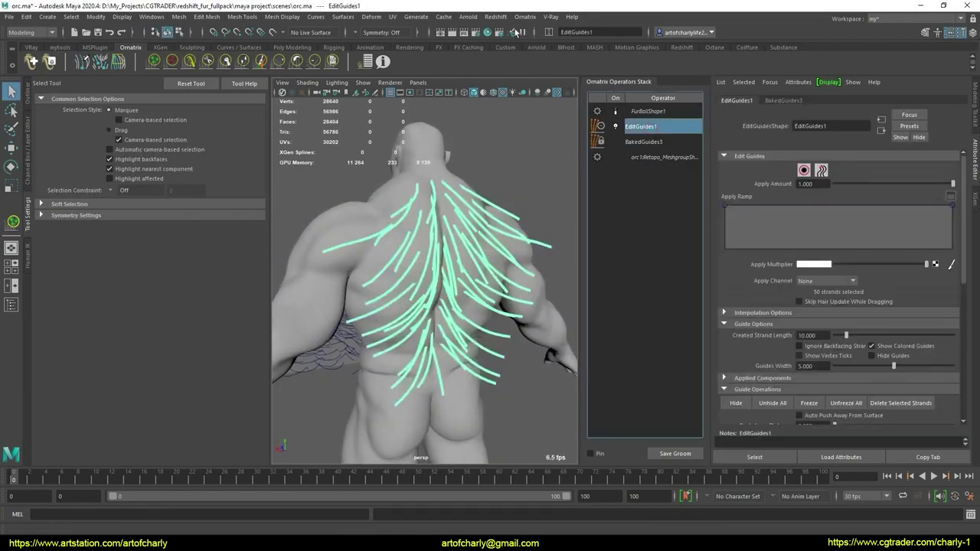
Step: Add a Curl operator above EditGuides1 and toggle it off and on to compare the guide shapes
left_click(525, 16)
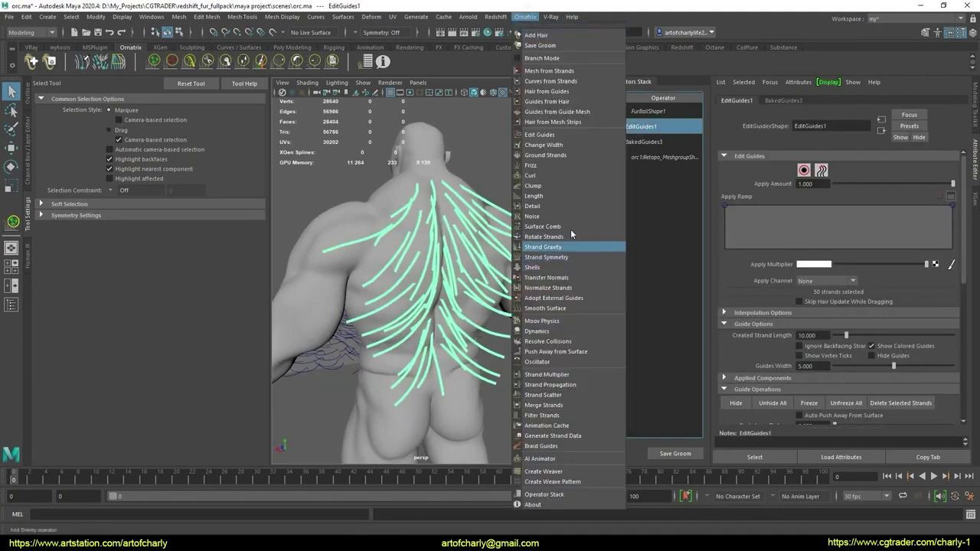
left_click(536, 176)
left_click_drag(467, 277, 711, 205, "alt")
left_click(614, 128)
left_click(614, 128)
left_click(615, 128)
left_click(615, 128)
left_click_drag(490, 250, 564, 349, "alt")
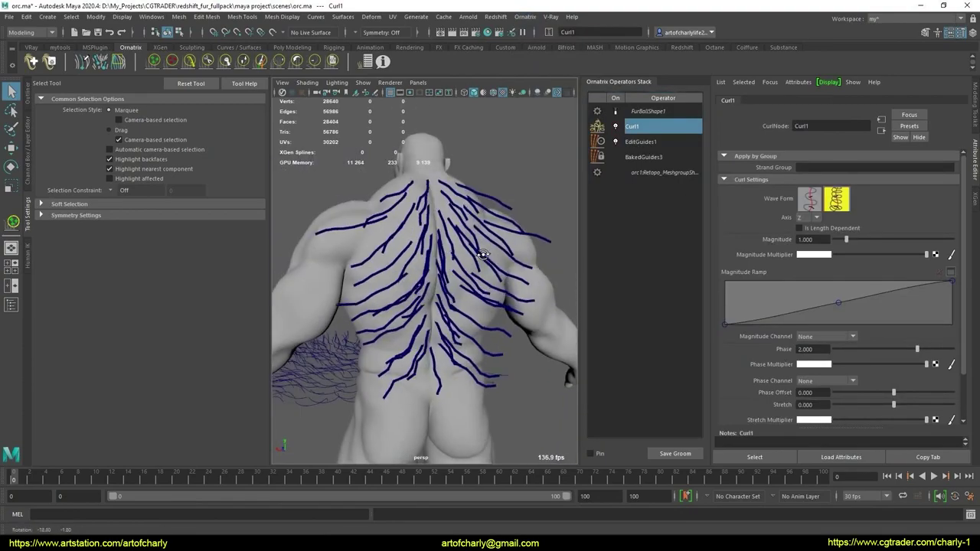
Step: Set the Curl operator's Noise Amount to about 2.065 and its Stretch to about -0.017
scroll(764, 269, "down", 2)
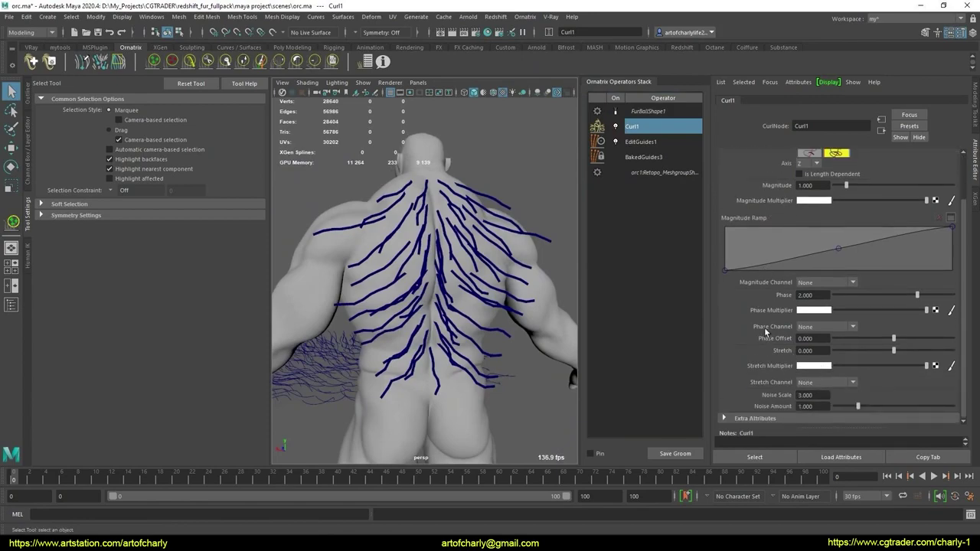
mouse_move(875, 406)
left_mouse_down()
mouse_move(862, 406)
mouse_move(899, 404)
mouse_move(890, 403)
left_mouse_up()
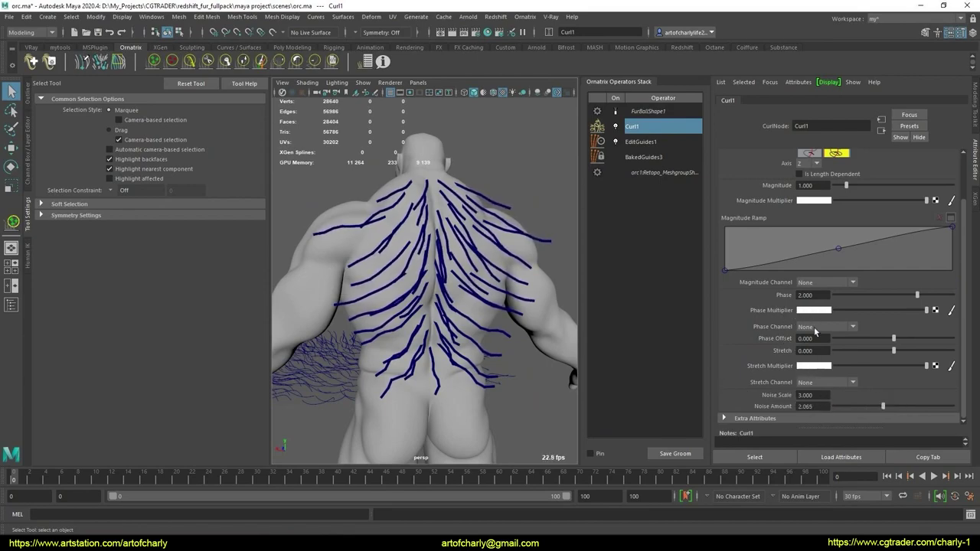
left_click_drag(891, 352, 891, 352)
mouse_move(917, 295)
left_mouse_down()
mouse_move(930, 296)
mouse_move(917, 296)
left_mouse_up()
scroll(731, 350, "up", 2)
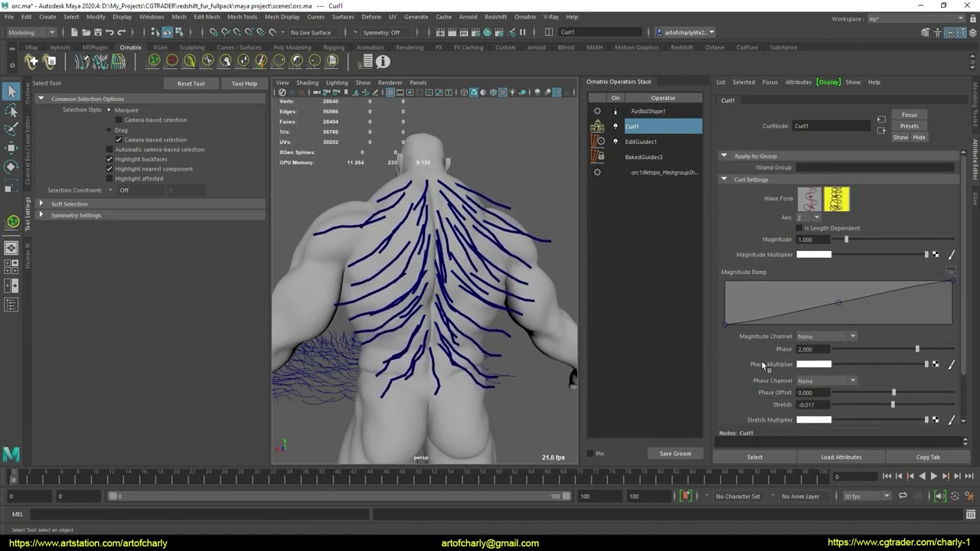
left_click(812, 228)
left_click_drag(458, 286, 433, 299, "alt")
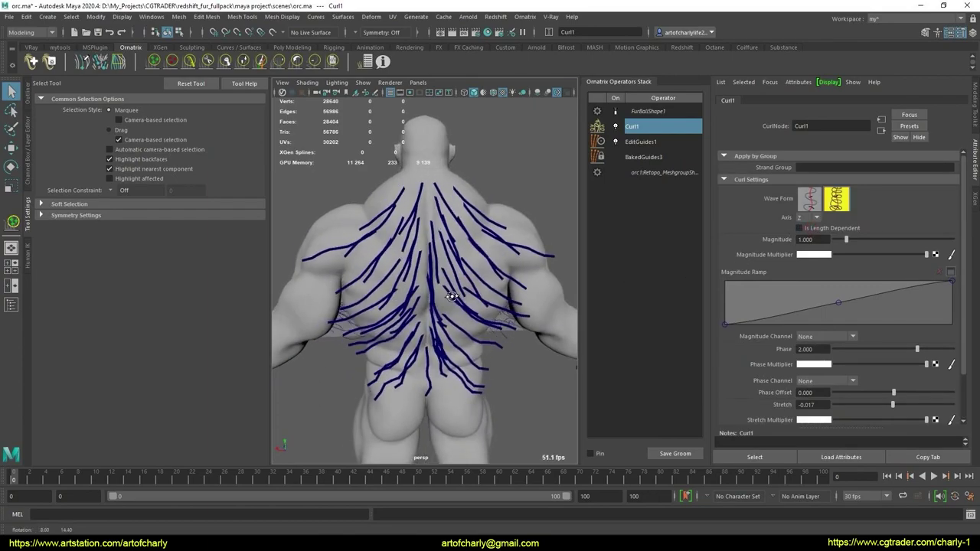
Step: Add an Edit Guides operator above Curl1 and collapse the stack up to it into baked guides
left_click(525, 16)
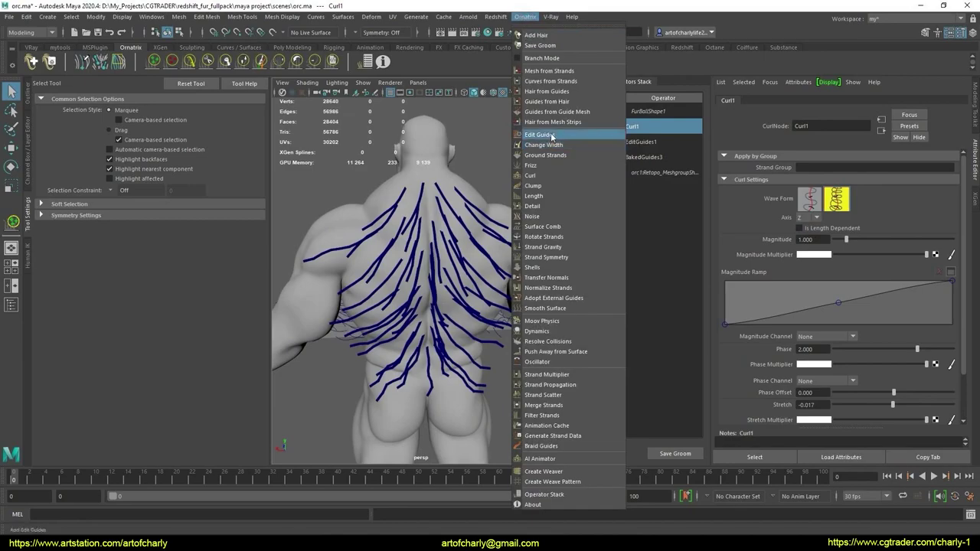
left_click(546, 134)
right_click(658, 129)
left_click(688, 186)
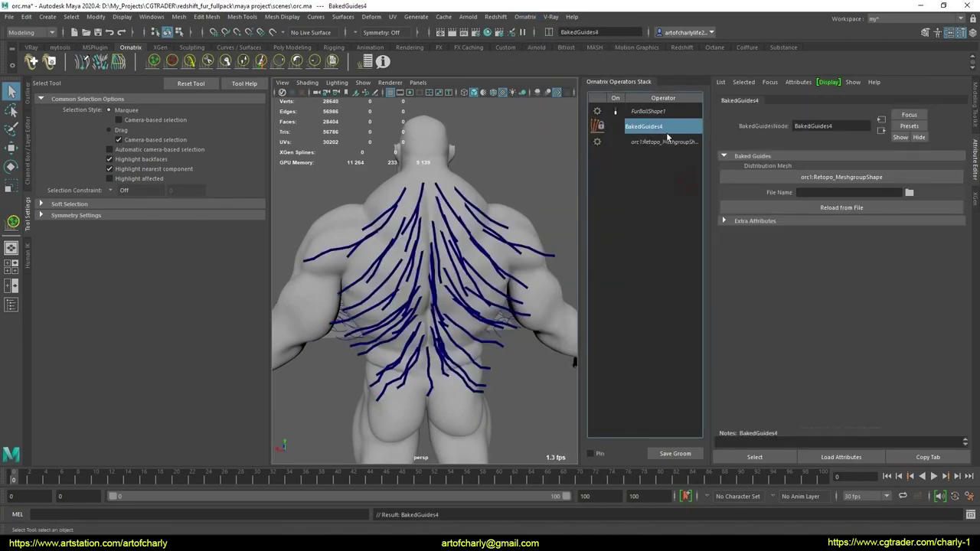
left_click_drag(454, 336, 429, 352, "alt")
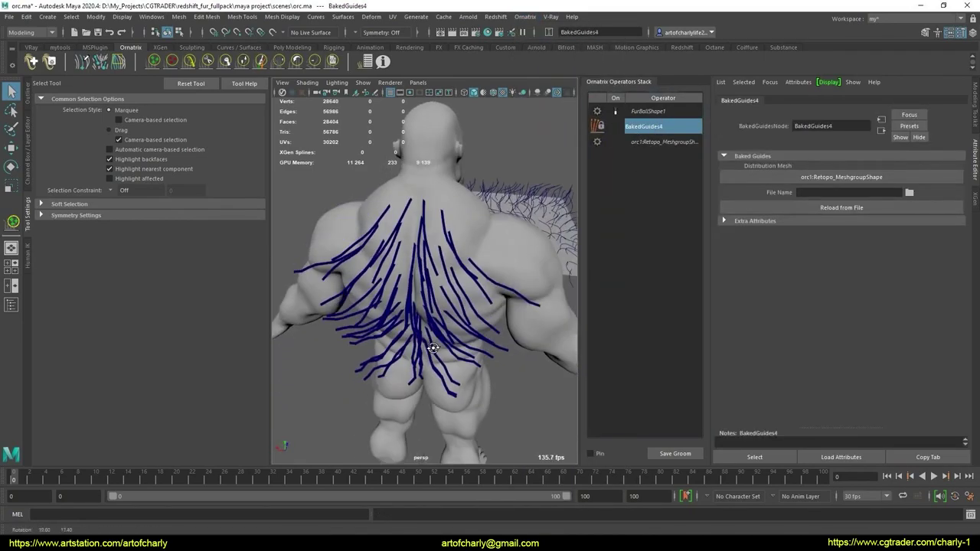
Step: Add a new Edit Guides operator on top of BakedGuides4
left_click(525, 16)
left_click(539, 137)
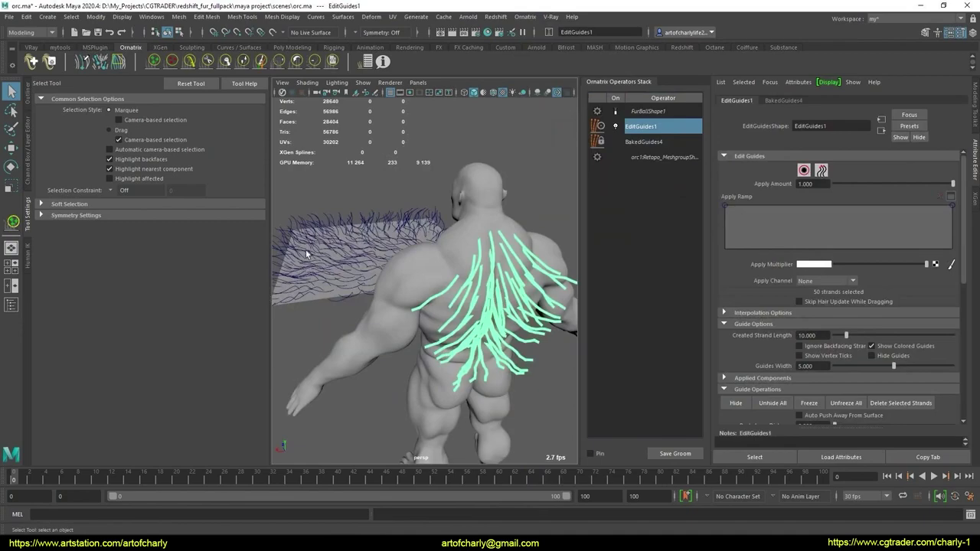
left_click_drag(306, 254, 353, 271, "alt")
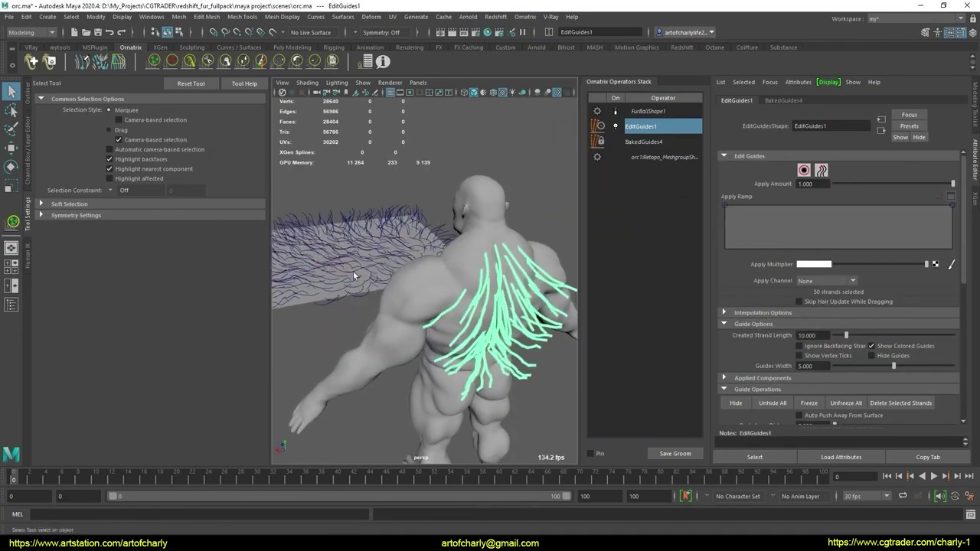
Step: Copy all operators from Detail1 up to ChangeWidth1 from the sample plane's fur
left_click(369, 209)
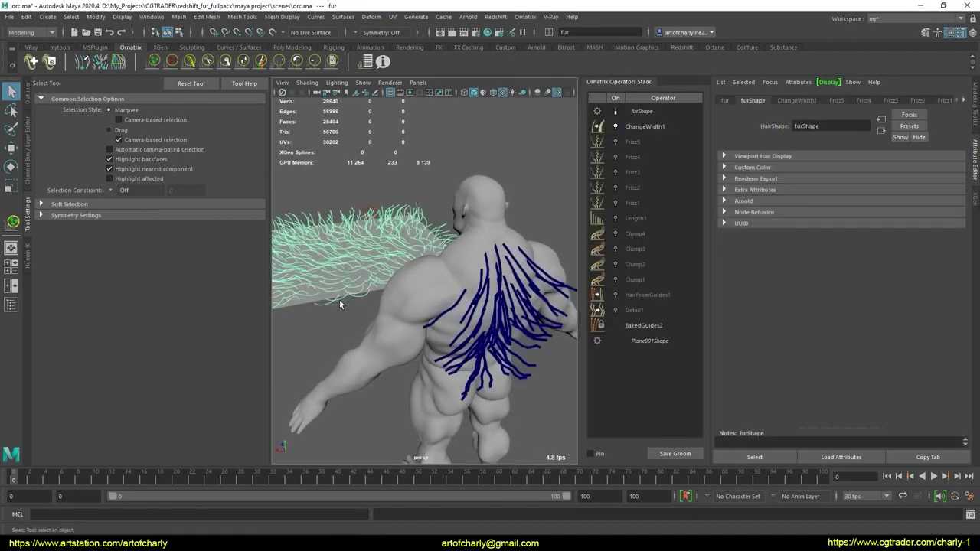
left_click(651, 312)
left_click(645, 127, "shift")
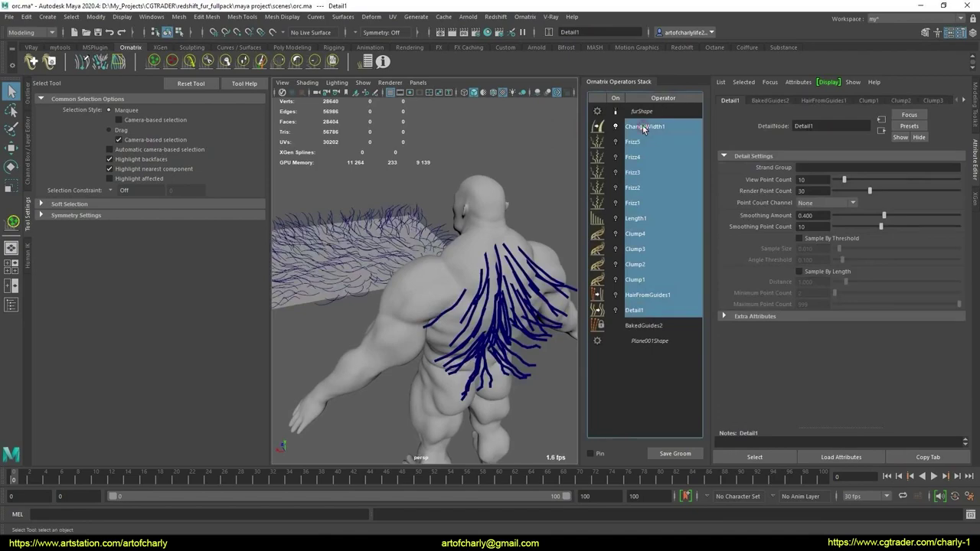
right_click(652, 128)
left_click(680, 128)
Step: Paste the copied operators above EditGuides1 in the orc fur's stack
left_click(649, 127)
right_click(649, 127)
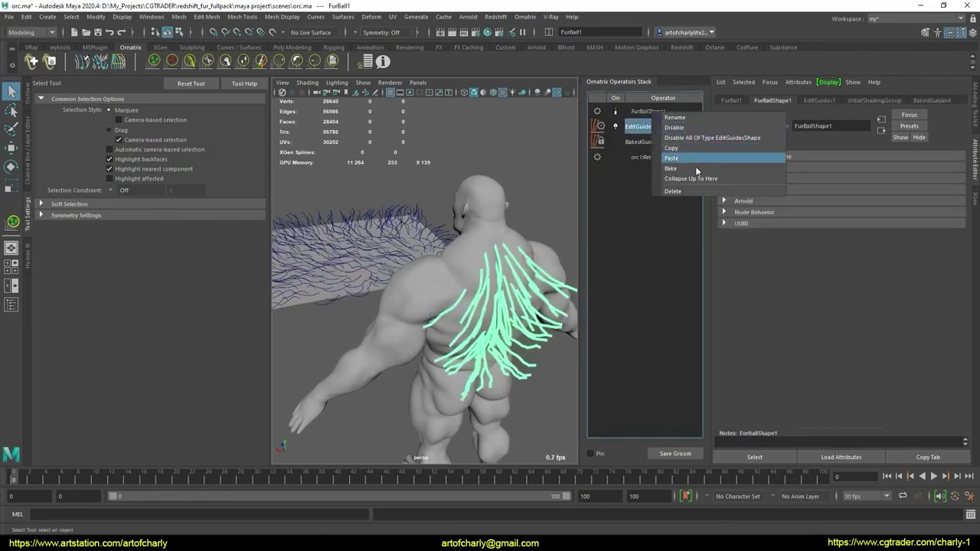
left_click(689, 158)
left_click_drag(451, 260, 487, 266, "alt")
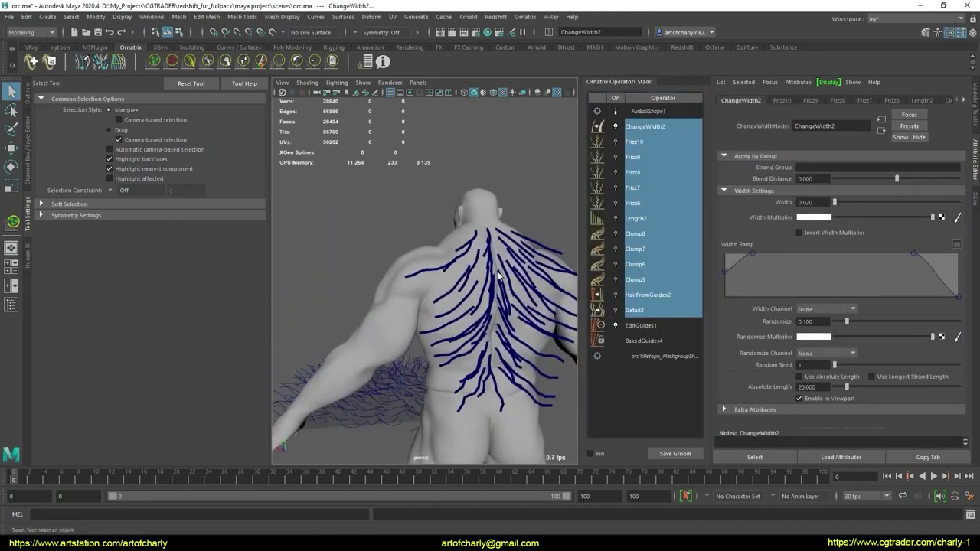
Step: Enable the Detail2 and HairFromGuides2 operators on the orc's fur
left_click(659, 310)
left_click_drag(502, 197, 581, 349, "alt")
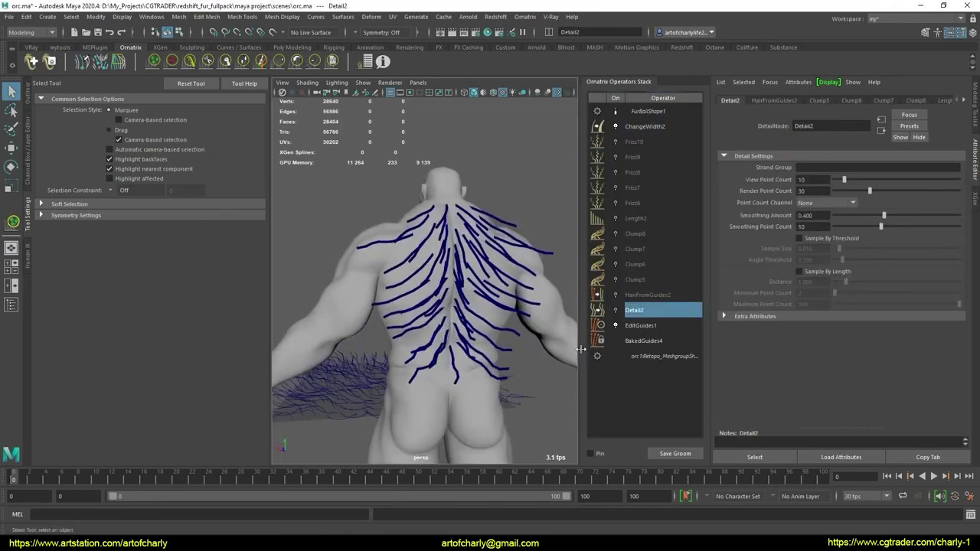
left_click(616, 312)
left_click_drag(476, 304, 527, 327, "alt")
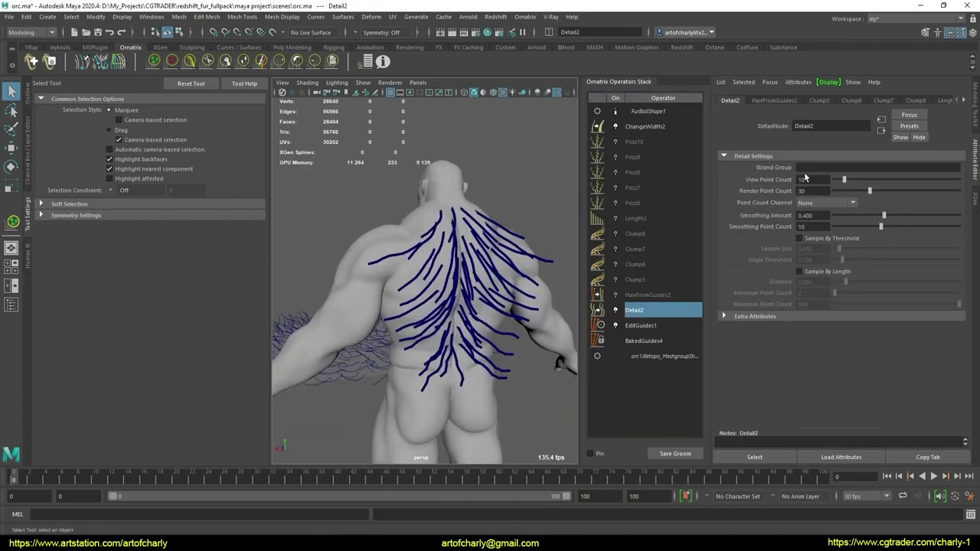
left_click(645, 294)
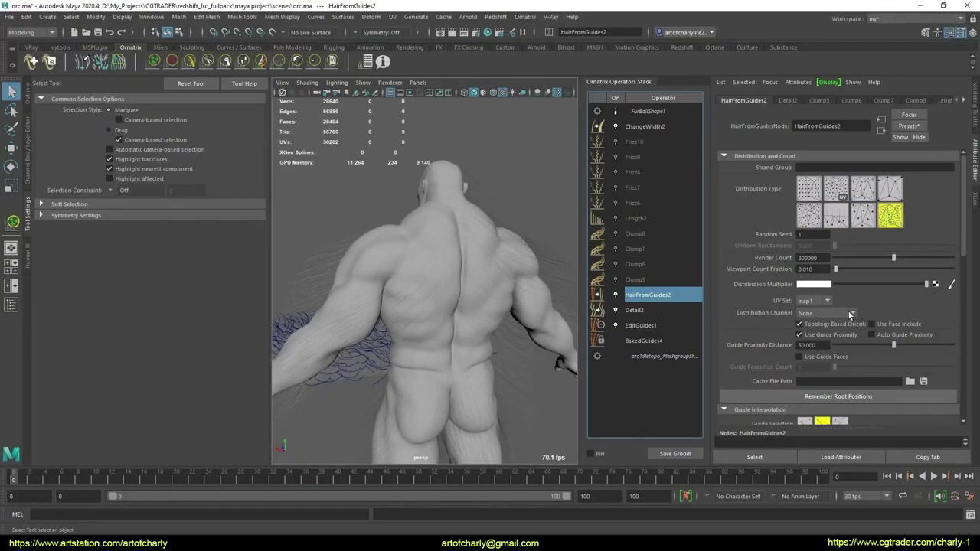
Step: Connect a file texture with fur_mask.png to HairFromGuides2's Distribution Multiplier to limit the hair to the back
left_click(935, 284)
left_click(664, 429)
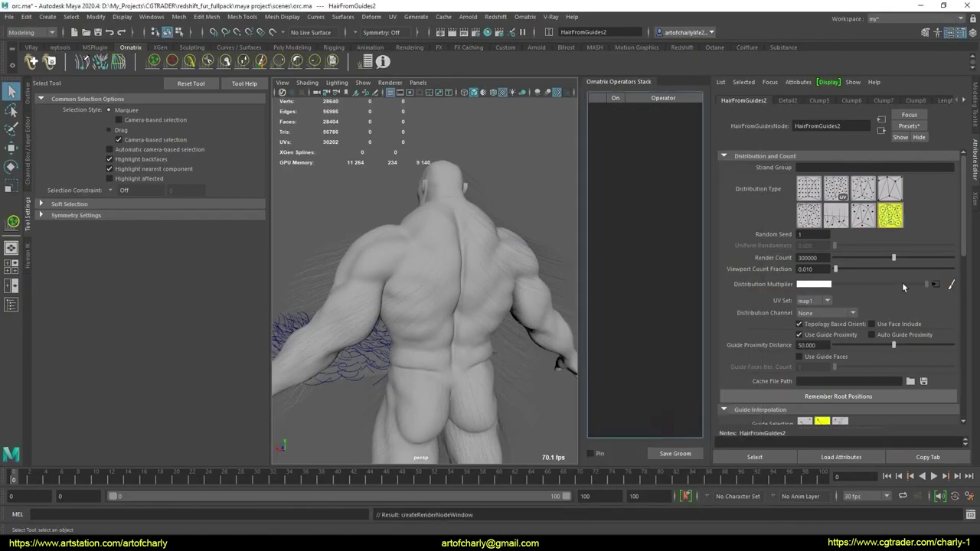
left_click(949, 240)
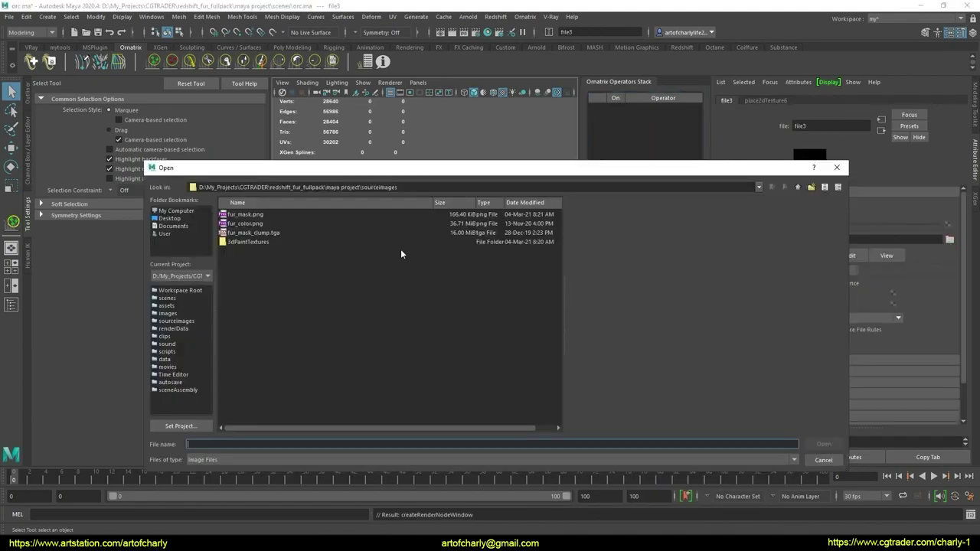
left_click(251, 216)
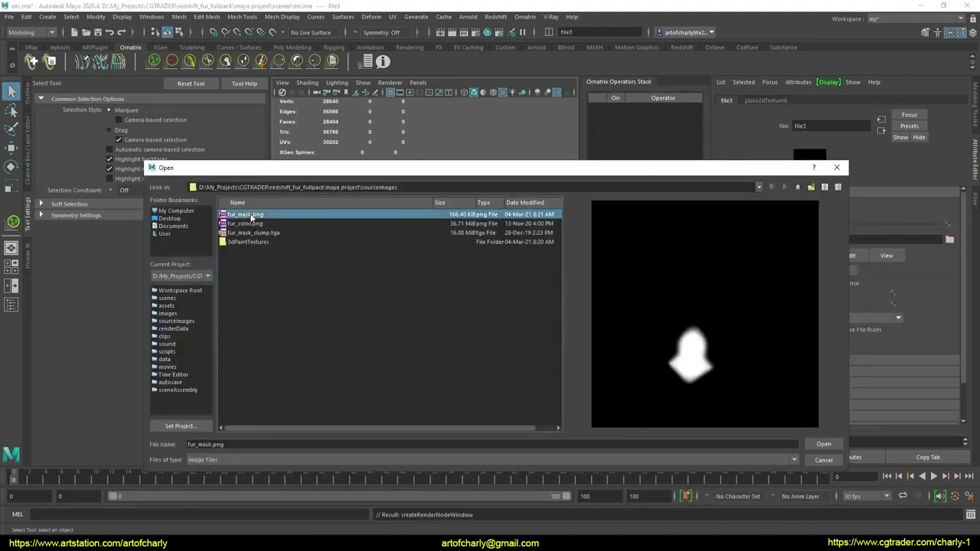
key("Return")
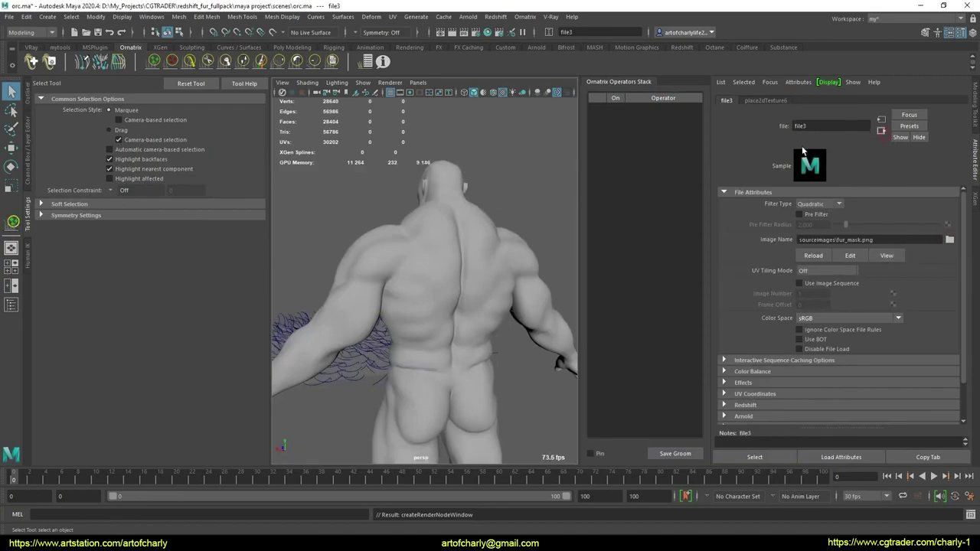
left_click(881, 131)
left_click(487, 238)
left_click_drag(470, 200, 483, 230, "alt")
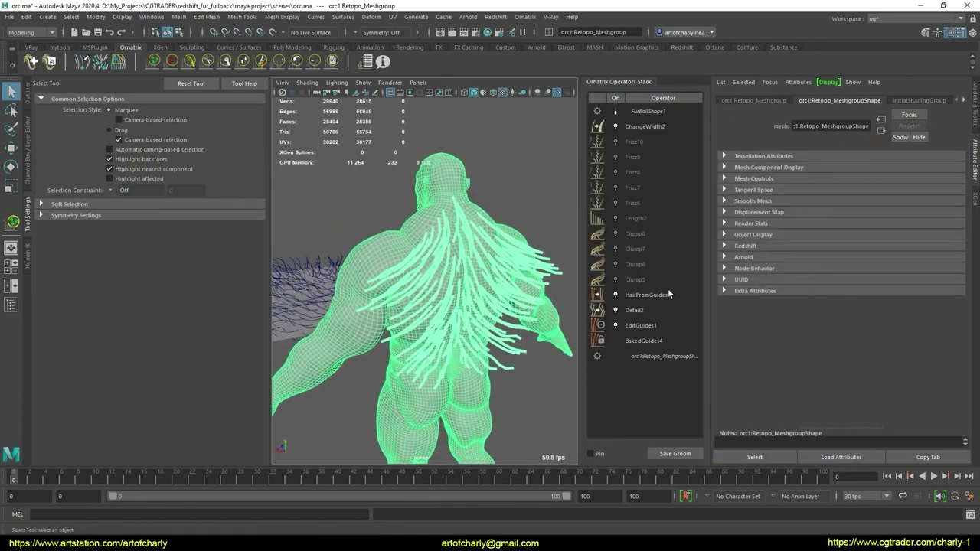
left_click(667, 290)
left_click_drag(536, 286, 469, 249, "alt")
right_click_drag(467, 247, 485, 283, "alt")
Step: Duplicate ChangeWidth2 at the top of the orc fur's stack and disable the original
left_click(656, 130)
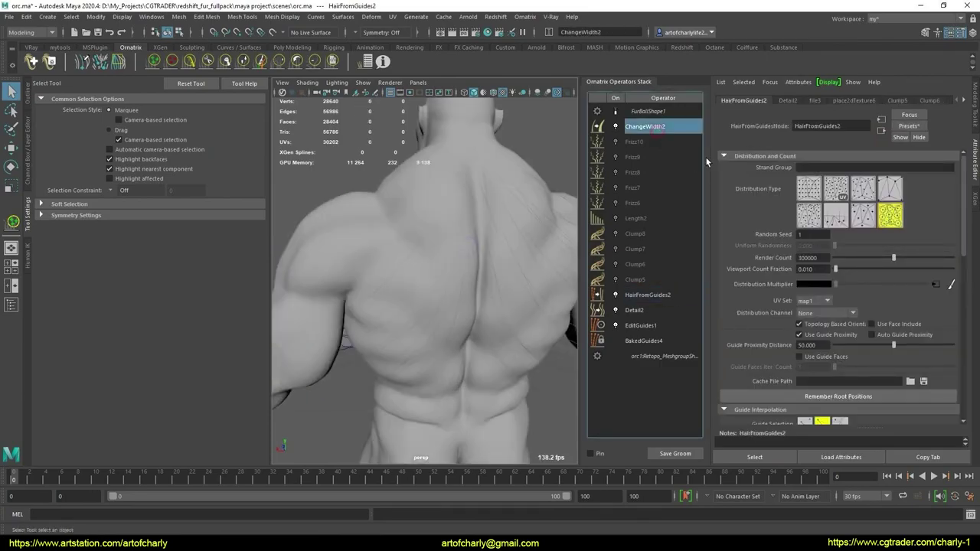
right_click(653, 129)
left_click(691, 151)
right_click(656, 129)
left_click(694, 163)
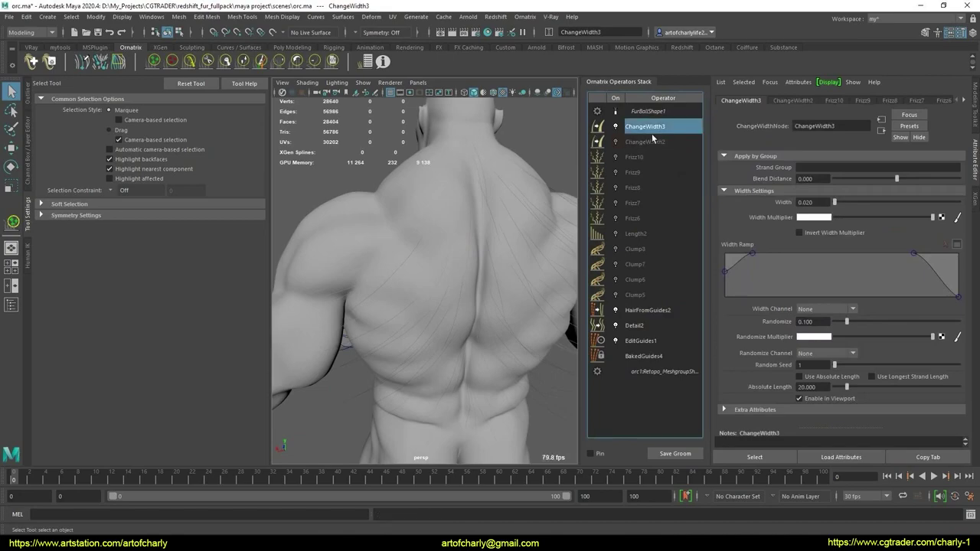
Step: Rename the duplicated Change Width operator as viewport
double_click(650, 127)
type("viewport")
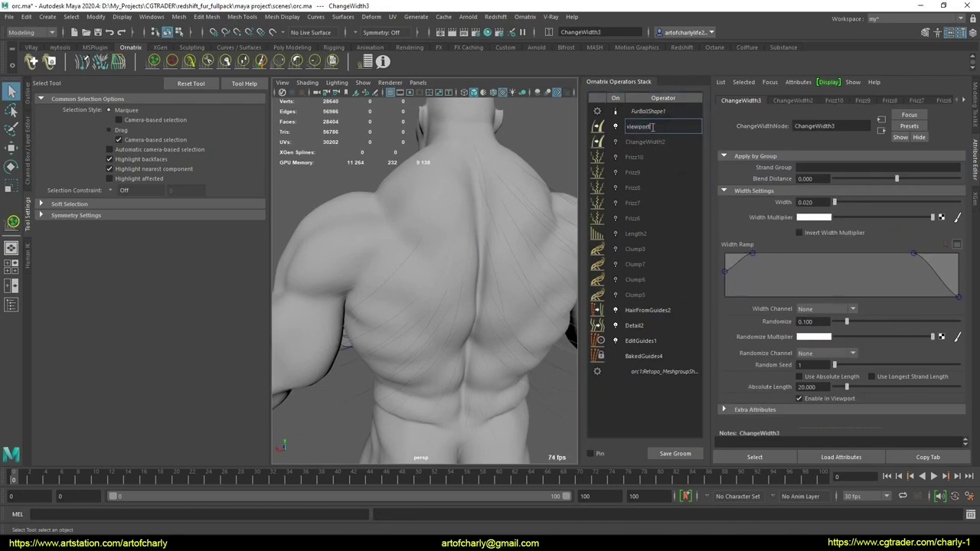
key("Return")
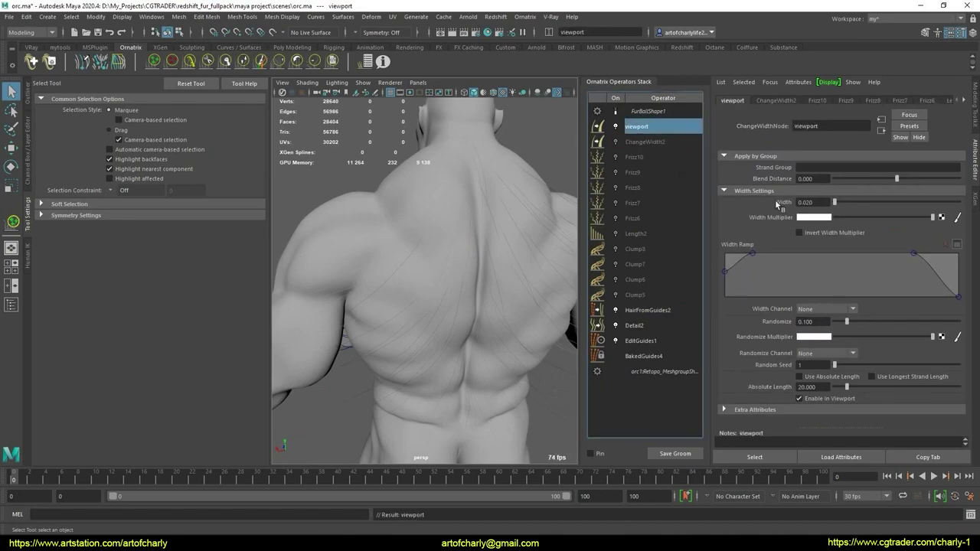
Step: Increase the viewport operator's Width to 0.1 and, after checking the hair, to 0.2
left_click(819, 202)
key("BackSpace")
type("1")
key("Return")
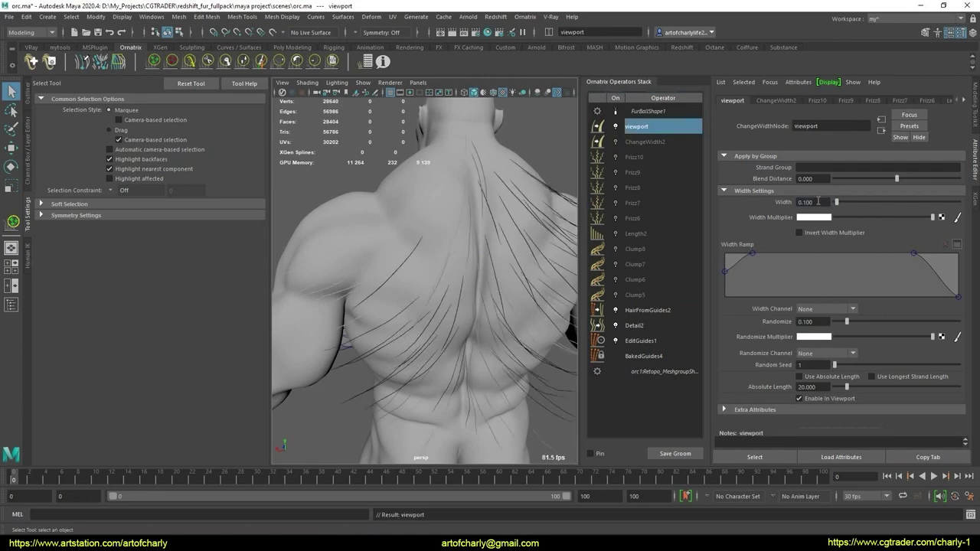
right_click_drag(455, 238, 434, 217, "alt")
right_click_drag(472, 277, 507, 300, "alt")
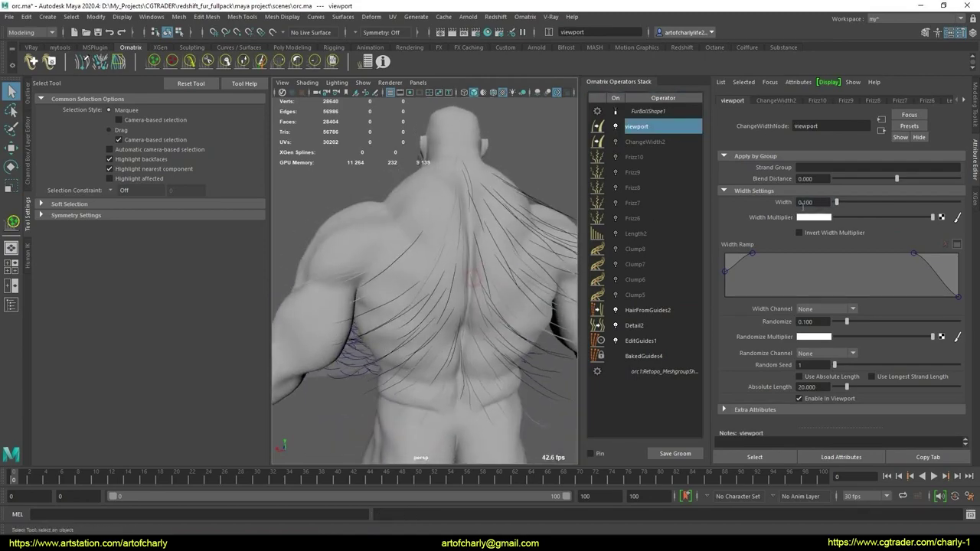
key("BackSpace")
type("2")
key("Return")
left_click_drag(446, 270, 444, 273, "alt")
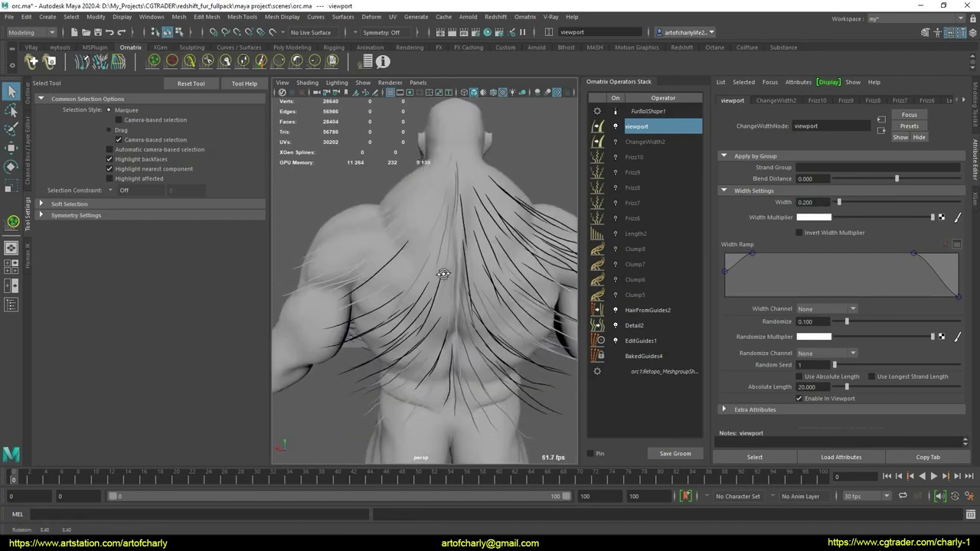
Step: Open FurBallShape1's Viewport Hair Display settings and inspect the hair on the orc's back
left_click(647, 111)
left_click(779, 160)
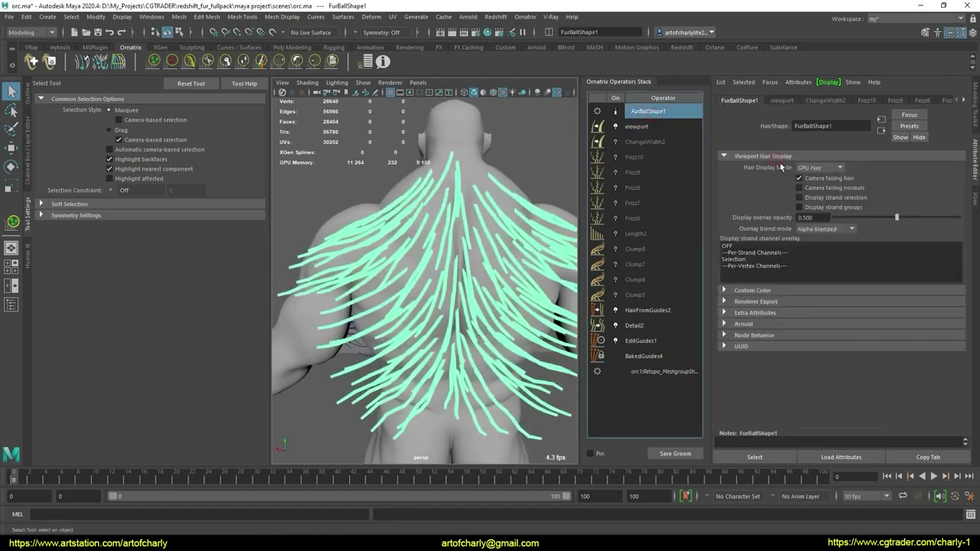
left_click(648, 310)
left_click_drag(488, 260, 536, 195, "alt")
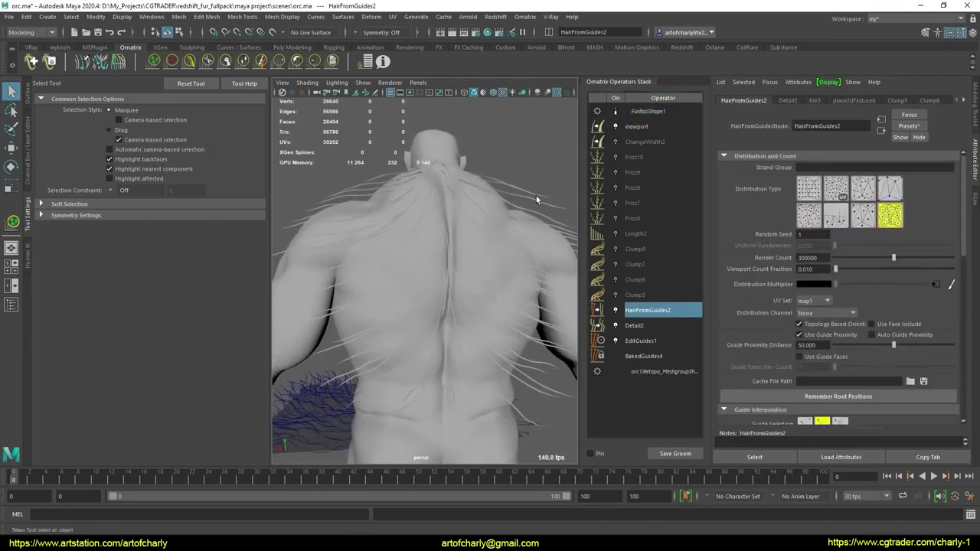
left_click(536, 195)
right_click_drag(520, 191, 604, 430)
Step: Set the Viewport Count Fraction of HairFromGuides2 to 0.1
left_click(649, 310)
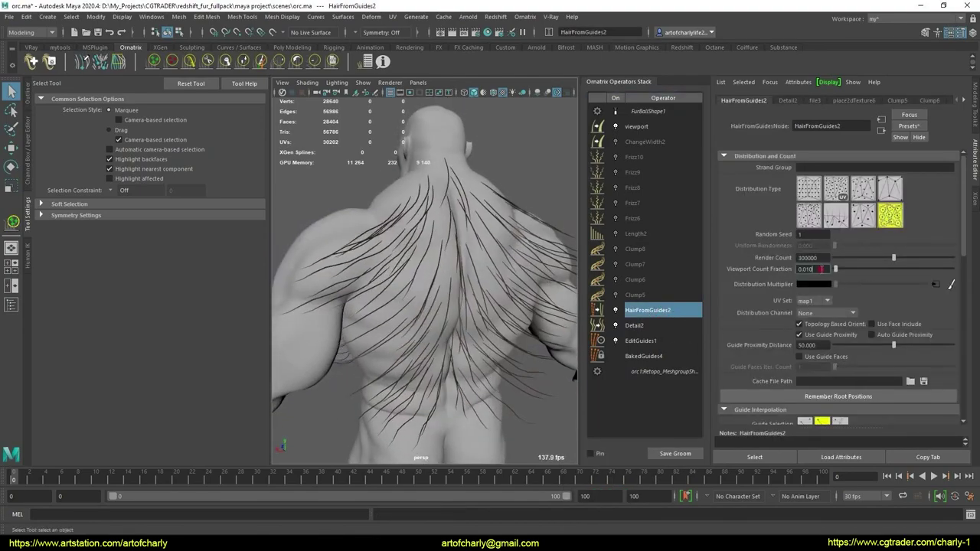
key("BackSpace")
type("1")
key("Return")
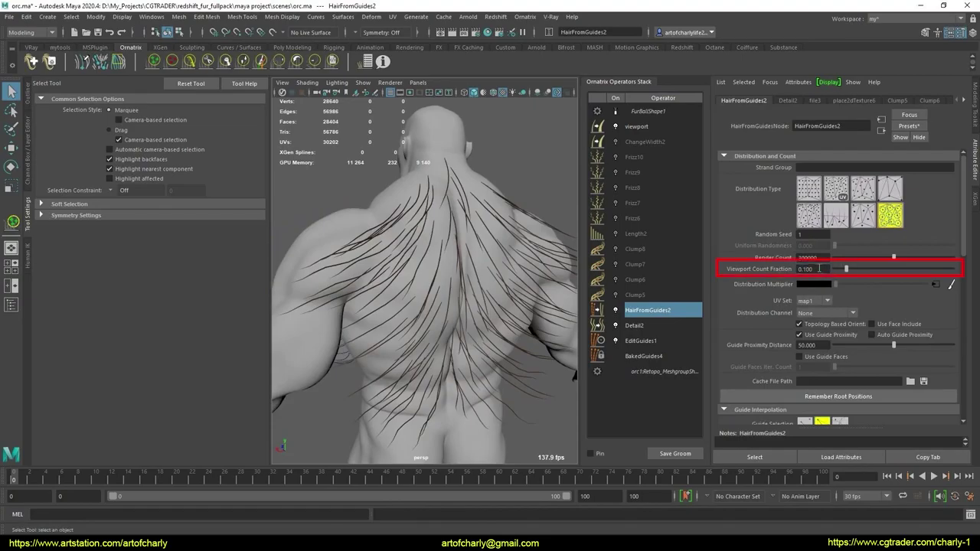
mouse_move(447, 235)
left_mouse_down("alt")
mouse_move(440, 276)
mouse_move(429, 212)
mouse_move(475, 225)
mouse_move(444, 222)
left_mouse_up("alt")
Step: Turn on the Clump5 operator, inspect the clumped fur on the back, and create its clumps using the Guides method
left_click(633, 295)
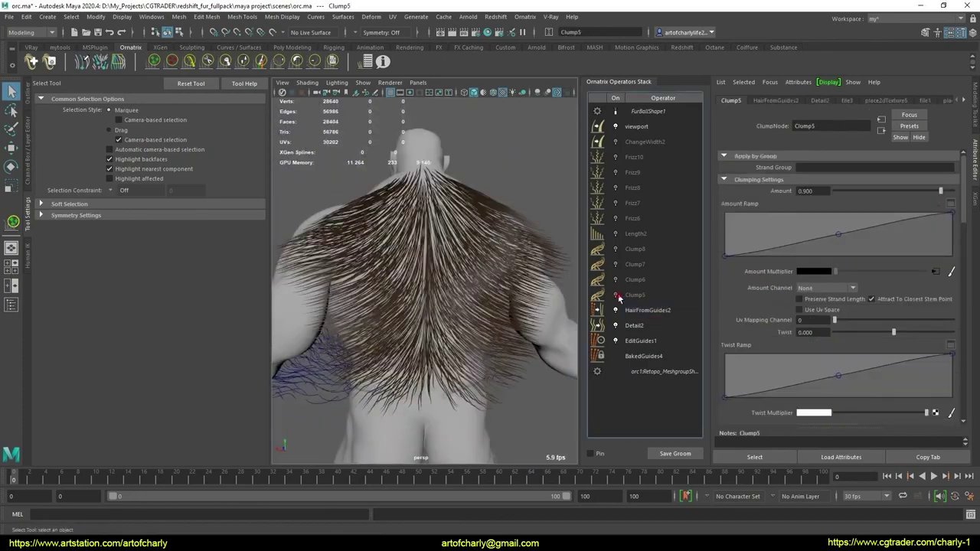
left_click(616, 298)
left_click_drag(444, 291, 476, 294, "alt")
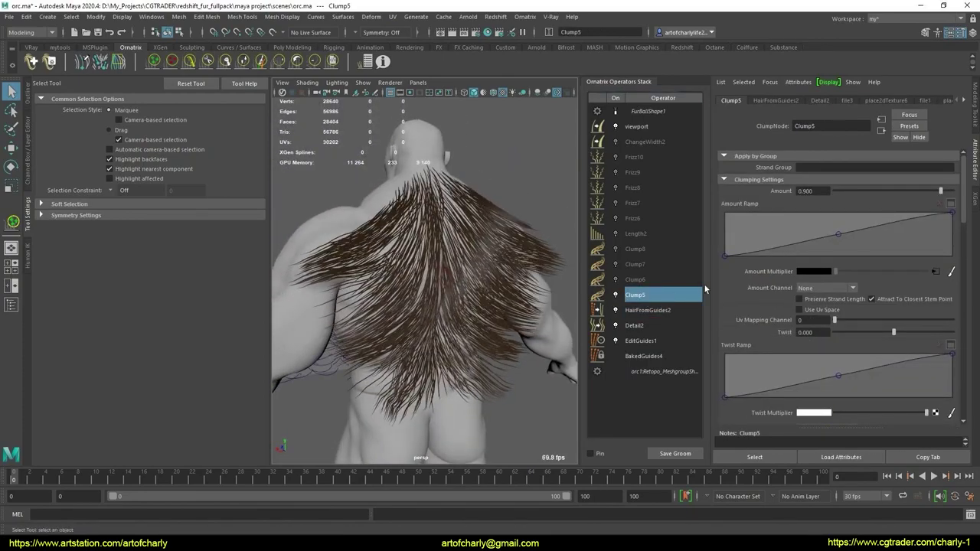
left_click_drag(334, 283, 280, 286, "alt")
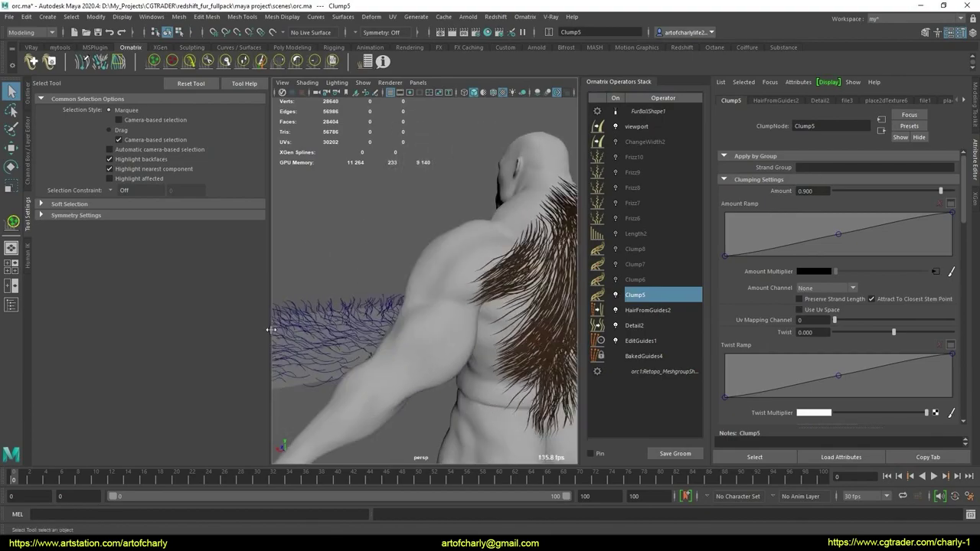
left_click_drag(509, 316, 426, 302, "alt")
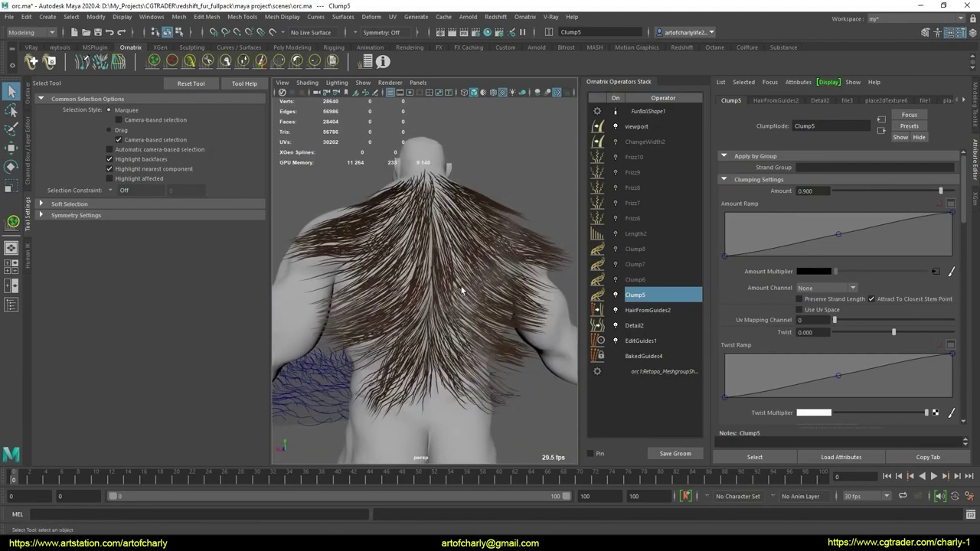
scroll(777, 303, "down", 10)
left_click_drag(541, 278, 471, 282, "alt")
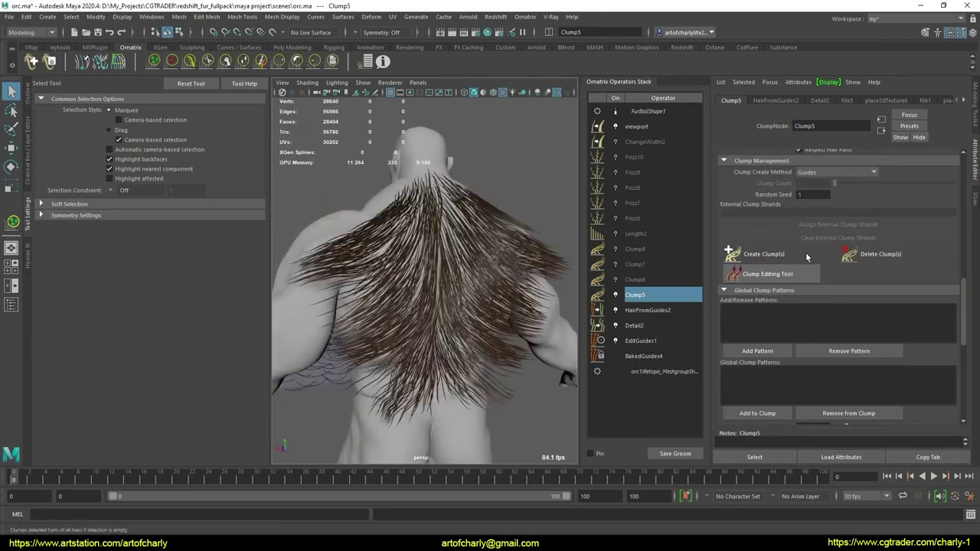
left_click(762, 253)
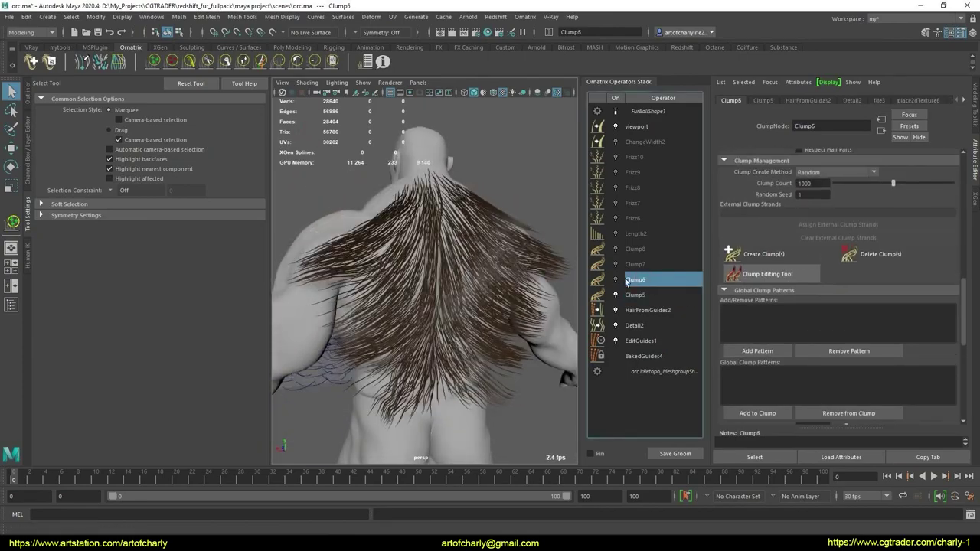
Step: Turn on the Clump6, Clump7 and Clump8 operators and create their clumps
scroll(778, 230, "up", 2)
left_click(619, 281)
left_click(756, 345)
left_click(639, 266)
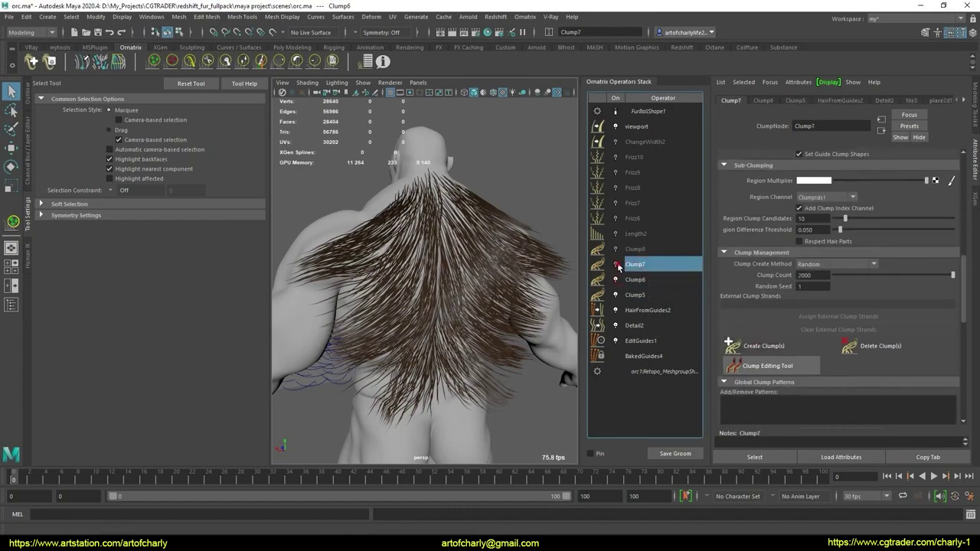
left_click(772, 345)
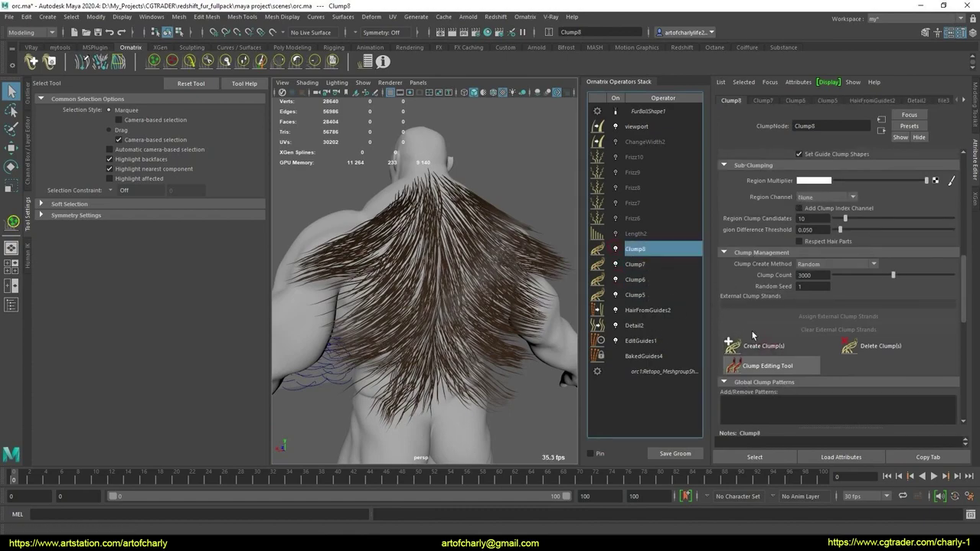
Step: Turn on the Length2 operator and preview the fur with Frizz6 on and off
left_click(636, 233)
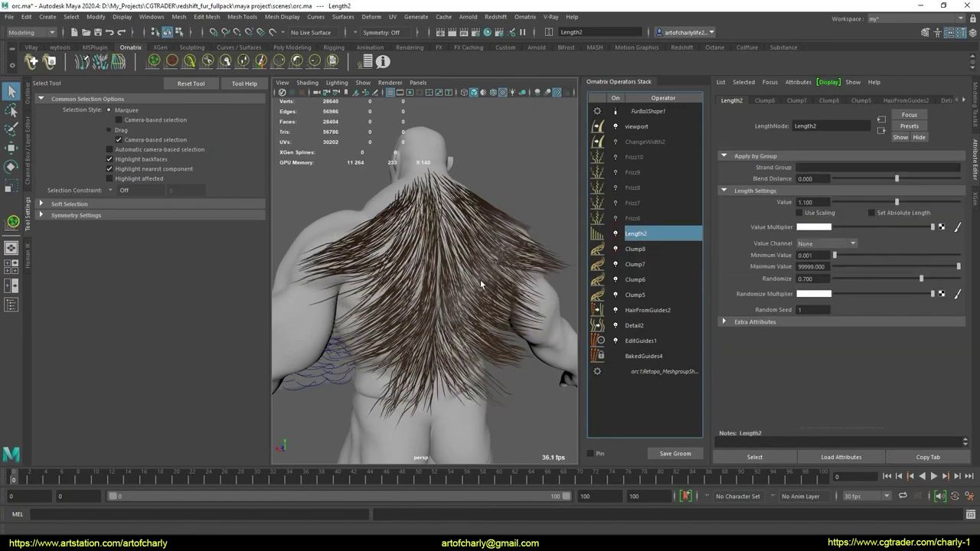
left_click(632, 218)
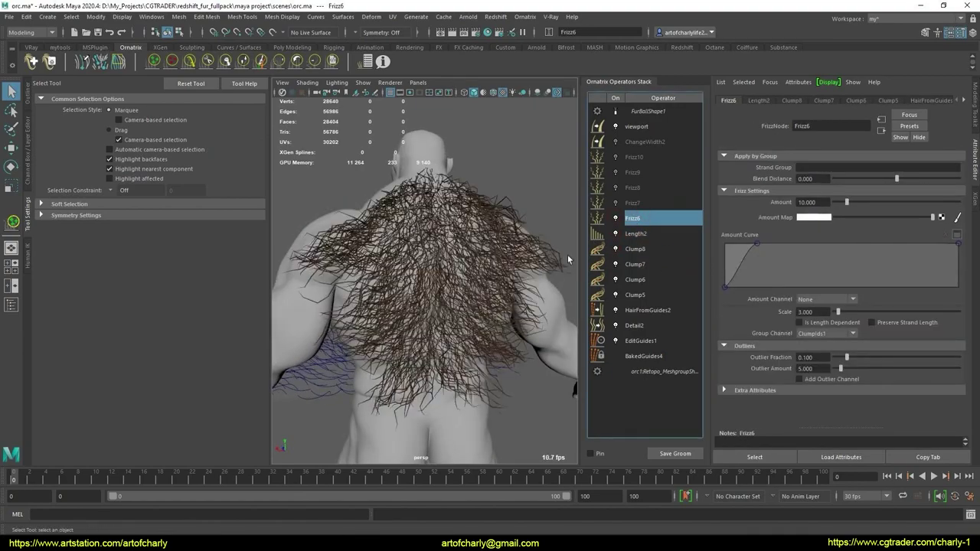
mouse_move(472, 268)
left_mouse_down("alt")
mouse_move(537, 269)
mouse_move(465, 283)
mouse_move(459, 271)
left_mouse_up("alt")
left_click(618, 220)
left_click(620, 220)
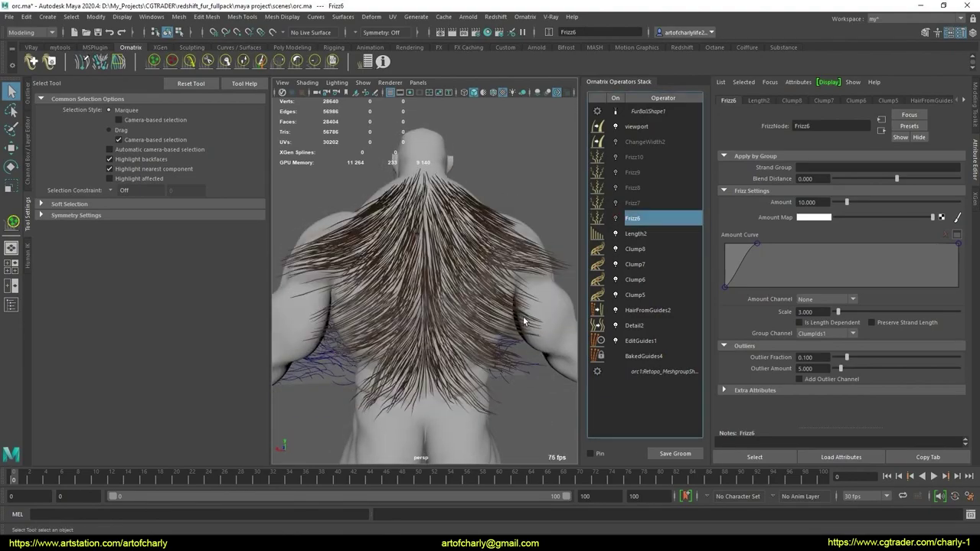
Step: Set the Viewport Count Fraction of HairFromGuides2 to 1 and recreate the clumps of Clump5 through Clump8
left_click(650, 310)
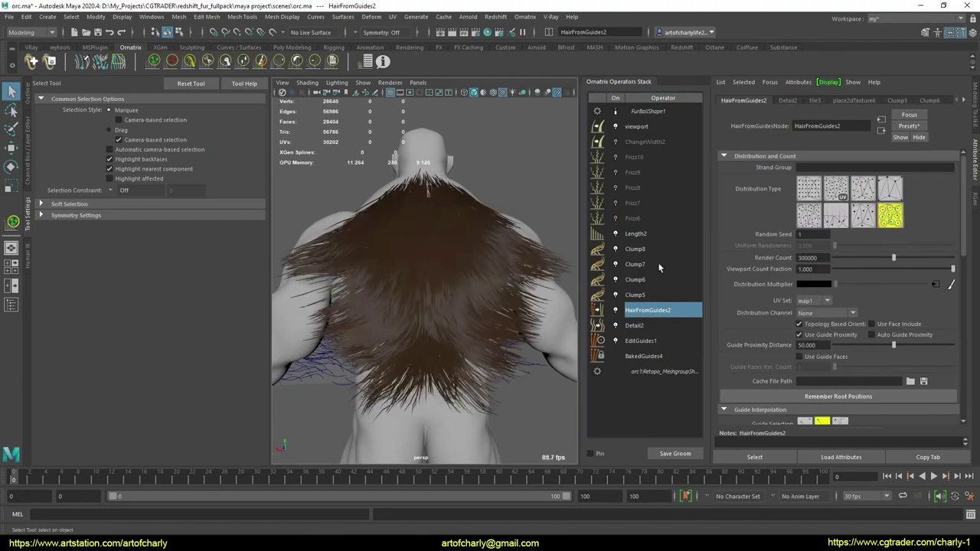
left_click(660, 295)
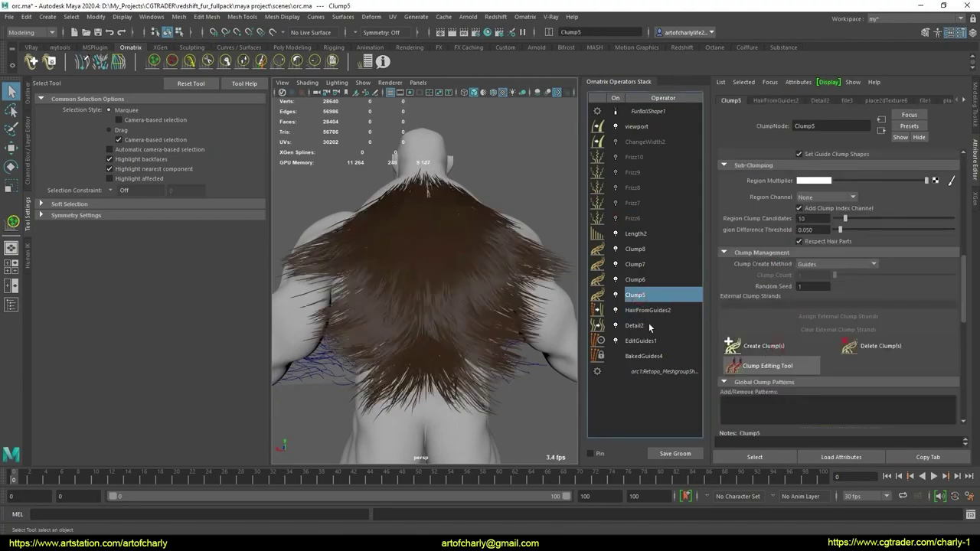
left_click(643, 280)
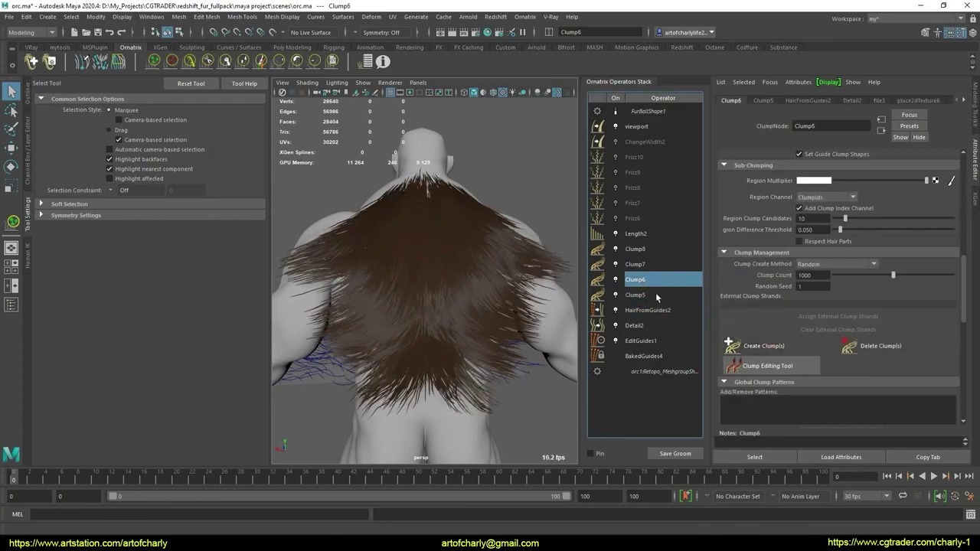
left_click(643, 264)
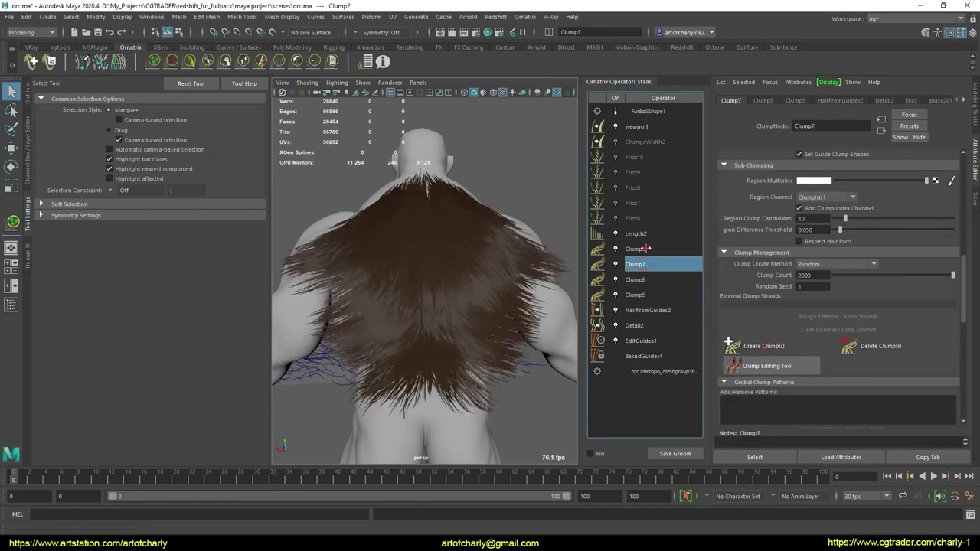
left_click(647, 250)
left_click(779, 347)
Step: Turn on Frizz6, enable Is Length Dependent for it, and compare the fur with and without the operator
left_click_drag(409, 321, 431, 327, "alt")
scroll(406, 315, "up", 3)
left_click(635, 219)
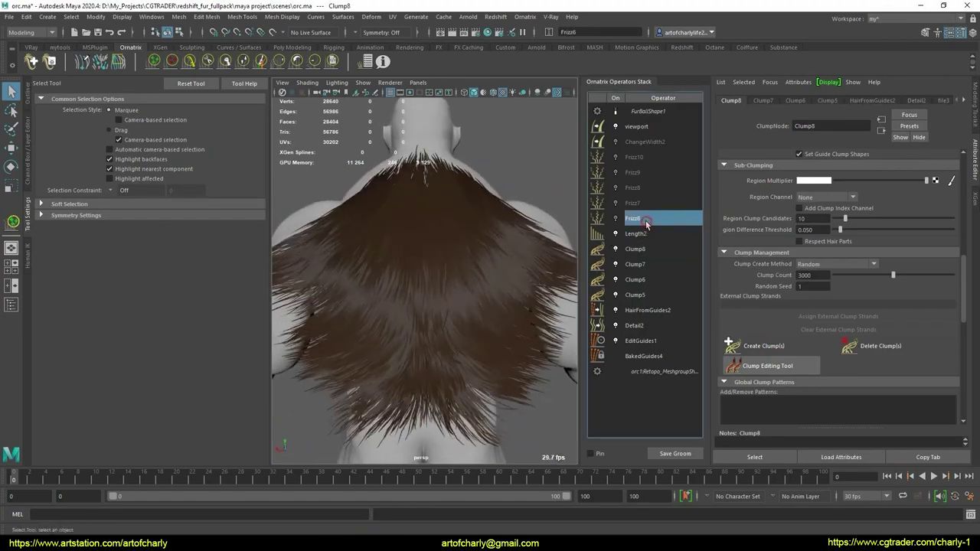
left_click(614, 218)
mouse_move(500, 248)
left_mouse_down("alt")
mouse_move(482, 288)
mouse_move(429, 260)
mouse_move(505, 258)
left_mouse_up("alt")
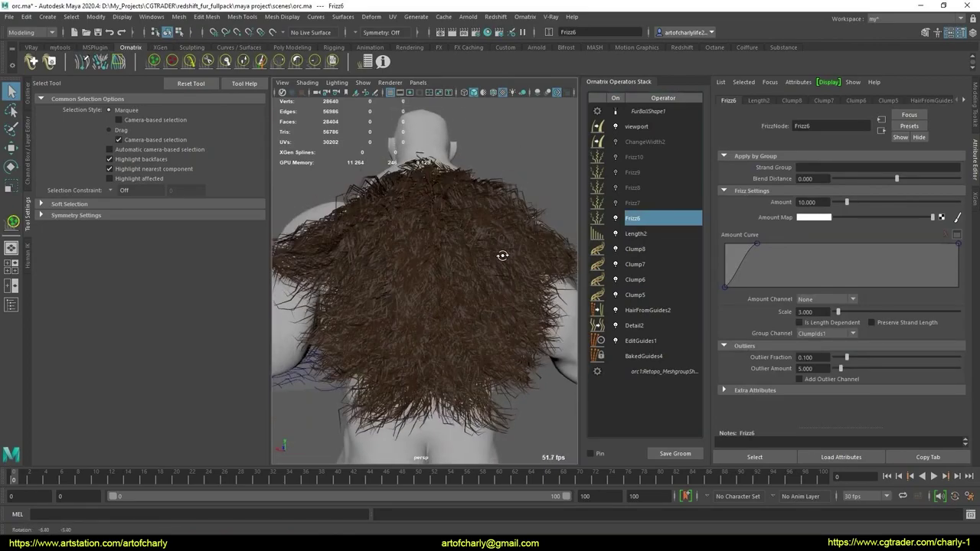
left_click(824, 202)
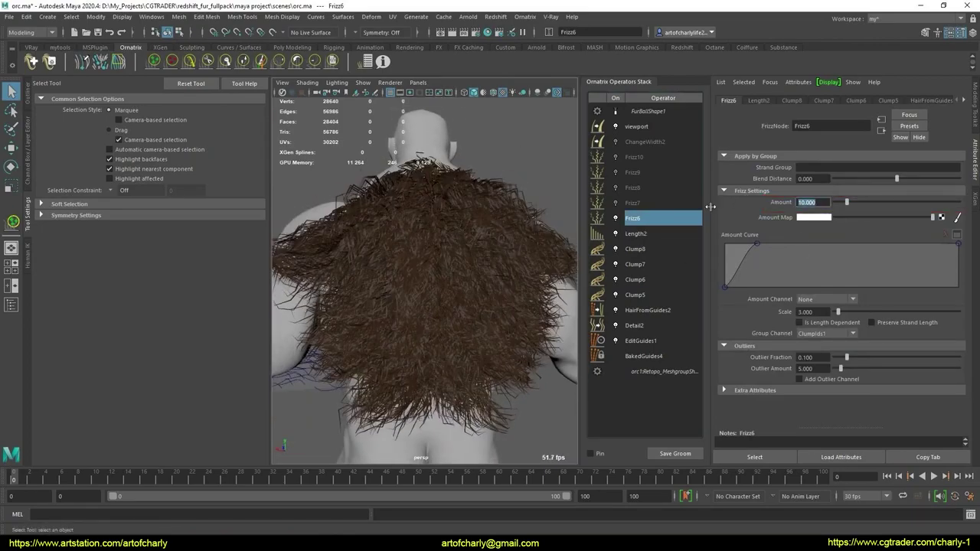
left_click(799, 322)
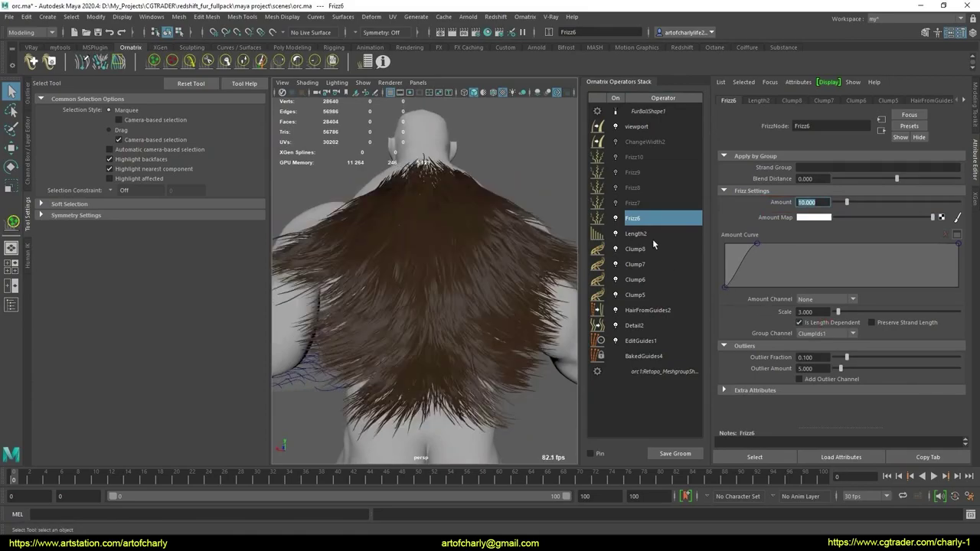
left_click(617, 218)
left_click(616, 219)
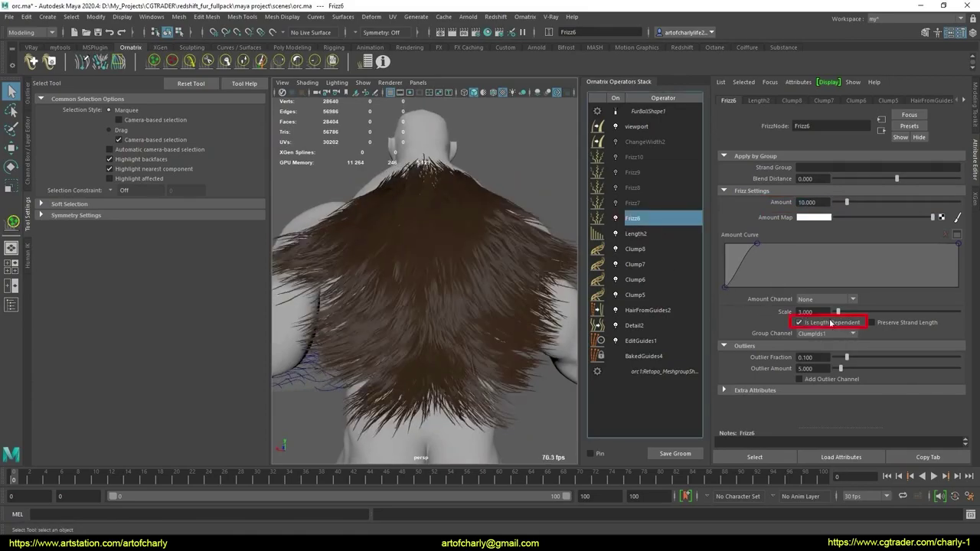
Step: Turn on Frizz7 and compare the fur with the operator on and off from different angles
left_click_drag(468, 286, 465, 267, "alt")
left_click(617, 204)
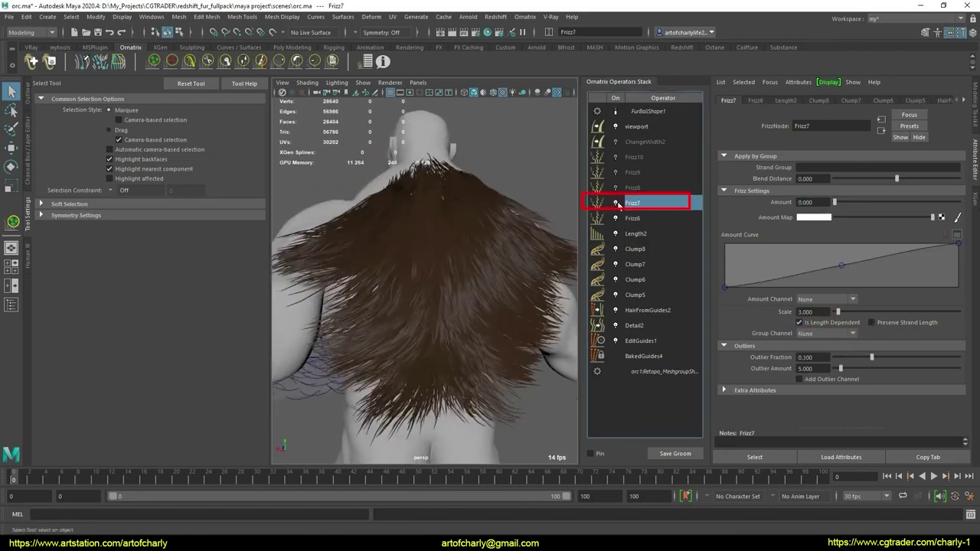
left_click(617, 204)
left_click(617, 205)
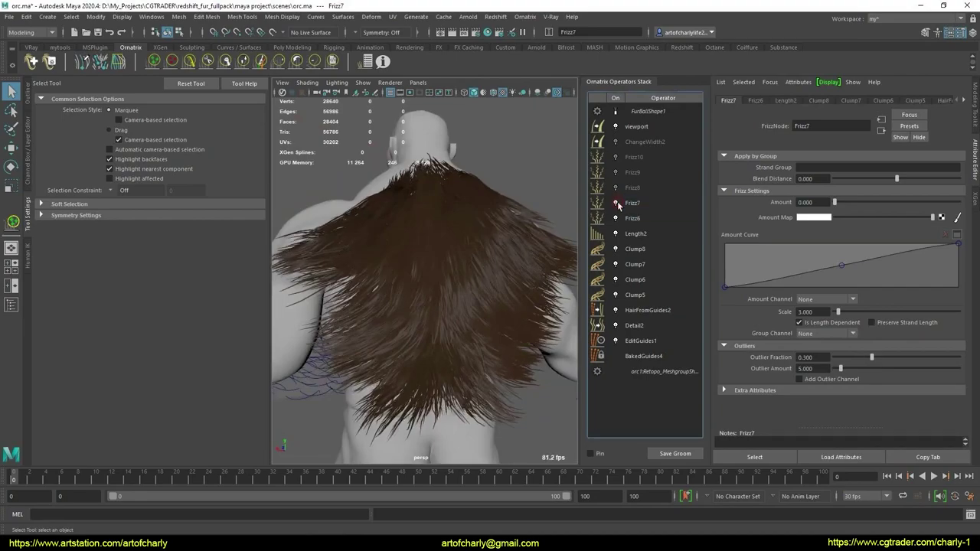
left_click_drag(464, 267, 459, 241, "alt")
left_click(616, 205)
left_click(615, 204)
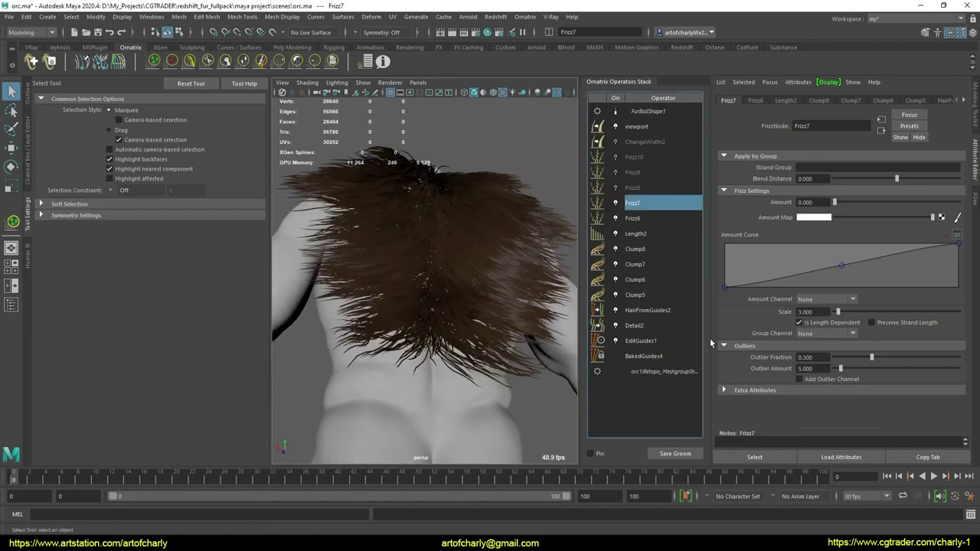
Step: Try Outlier Amounts of 10 and 30 on Frizz7, and settle on 15
left_click(816, 370)
type("10")
key("Return")
left_click(810, 369)
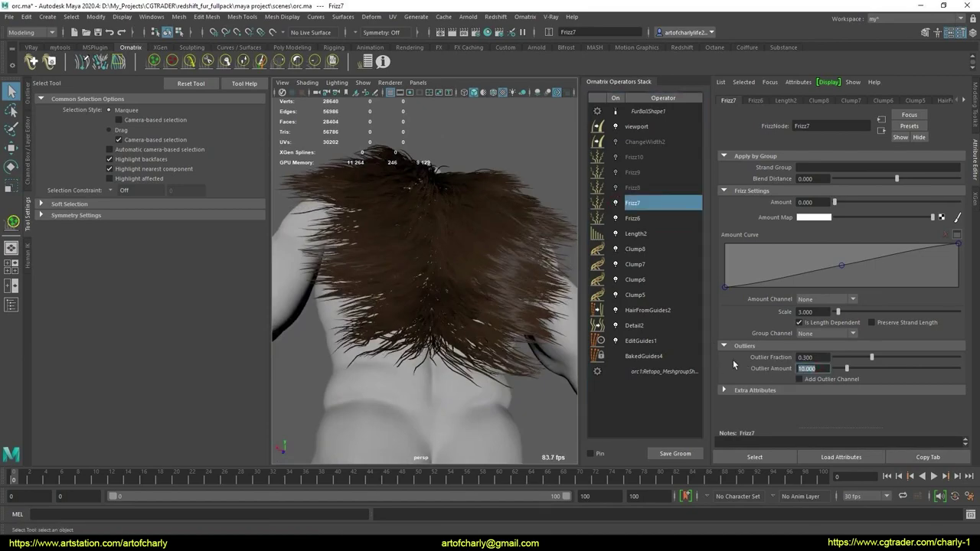
key("Return")
scroll(440, 262, "down", 3)
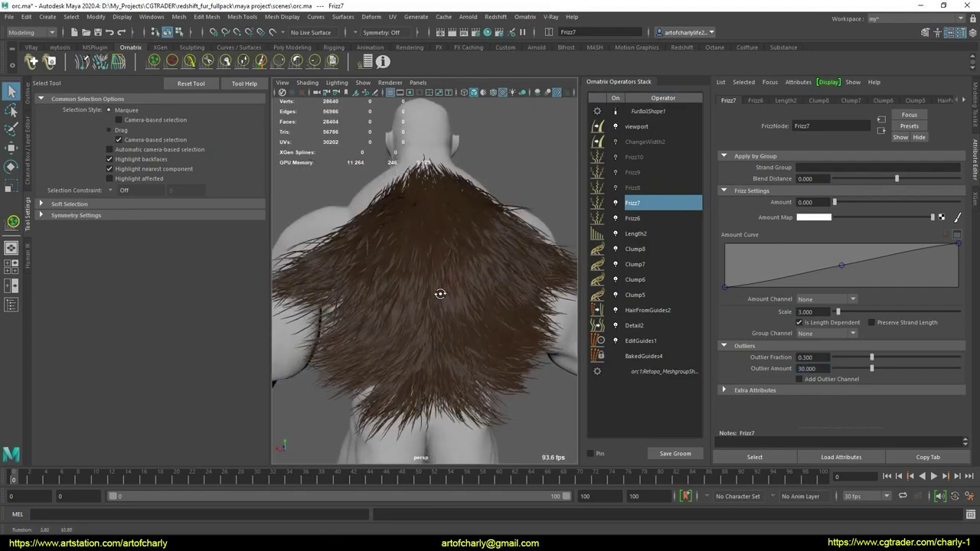
left_click(810, 368)
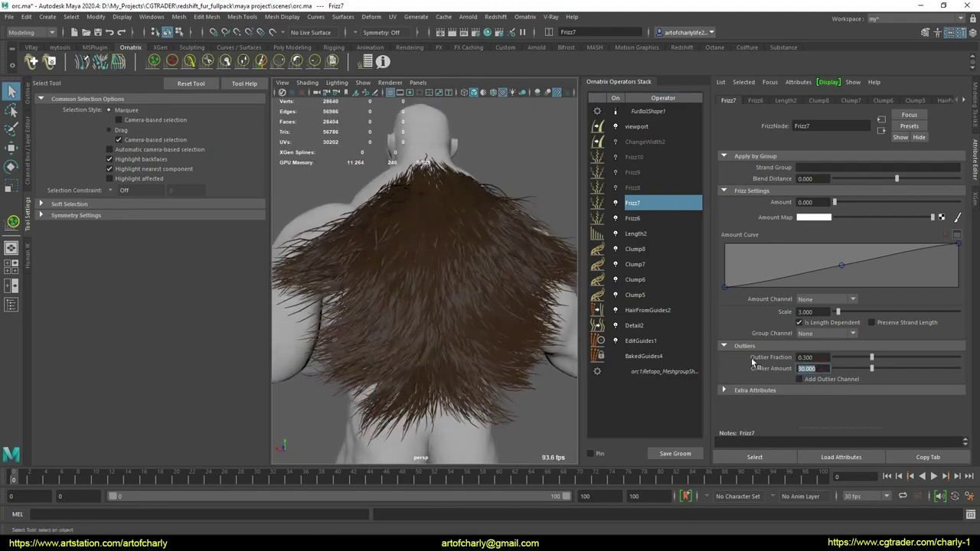
type("15")
key("Return")
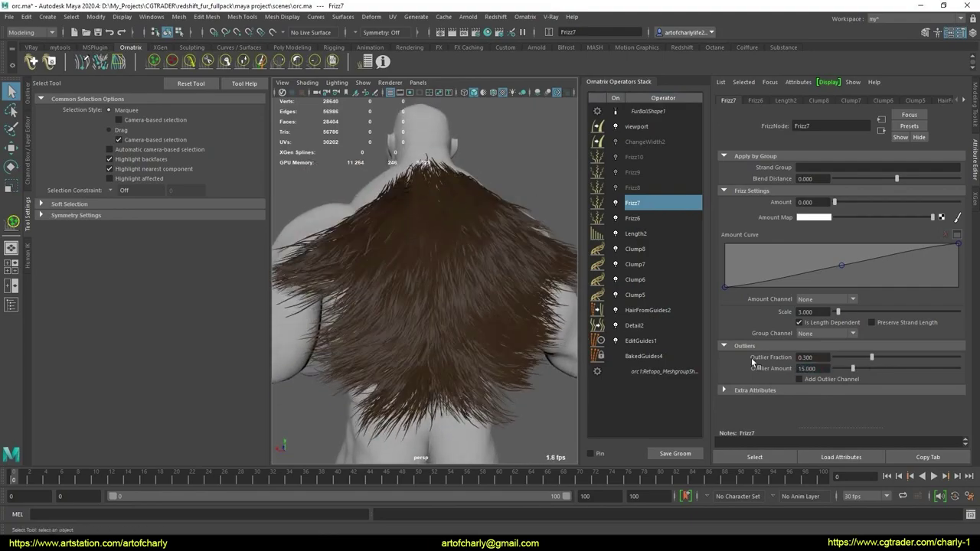
Step: Turn on the Frizz8 operator and inspect the fur on the back
left_click(643, 188)
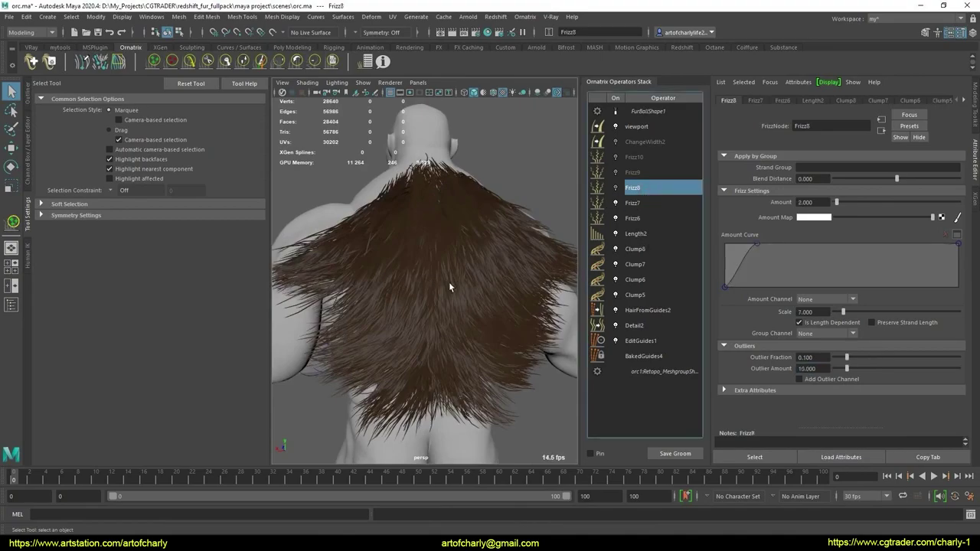
scroll(471, 253, "up", 4)
left_click_drag(472, 254, 503, 300, "alt")
scroll(503, 302, "up", 4)
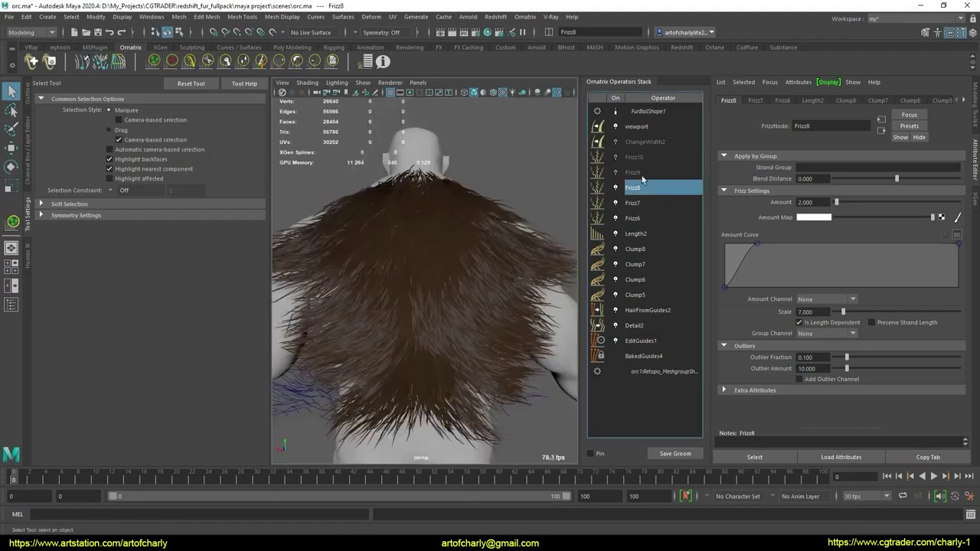
Step: Turn on Frizz9 and compare its effect on the strand tips close up at the edge of the fur
left_click(632, 172)
left_click(615, 173)
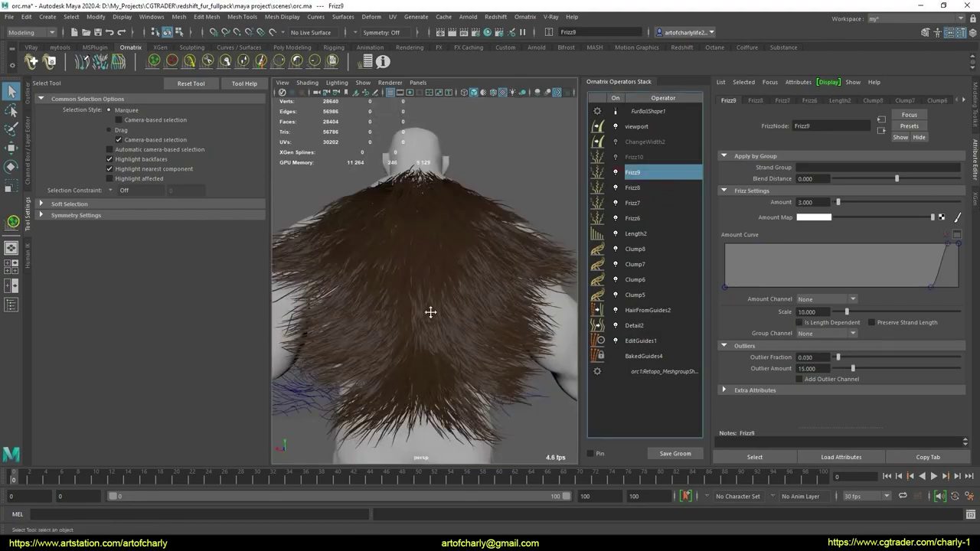
left_click_drag(430, 312, 382, 308, "alt")
scroll(417, 327, "up", 5)
right_click_drag(417, 326, 465, 309, "alt")
left_click(619, 174)
left_click(619, 174)
left_click(620, 171)
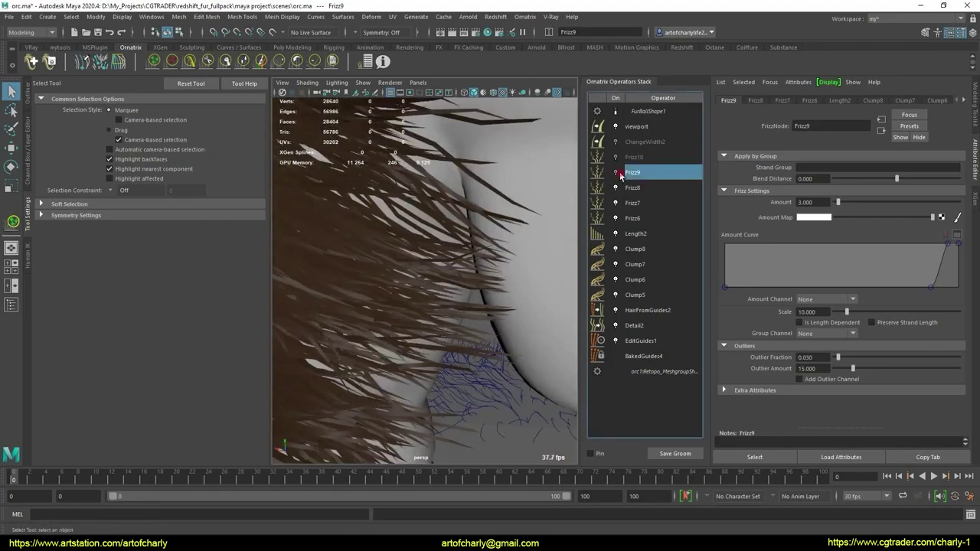
Step: Reshape Frizz9's Amount Curve to rise from 0 at about 0.72 to 1 at 0.85, and compare the whole fur with the operator off and on
left_click_drag(932, 287, 891, 287)
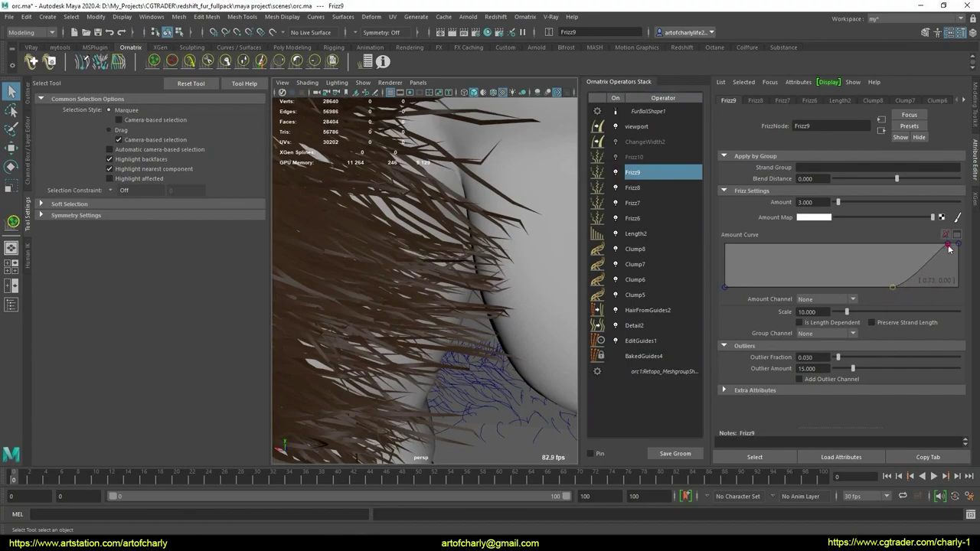
left_click_drag(917, 245, 924, 242)
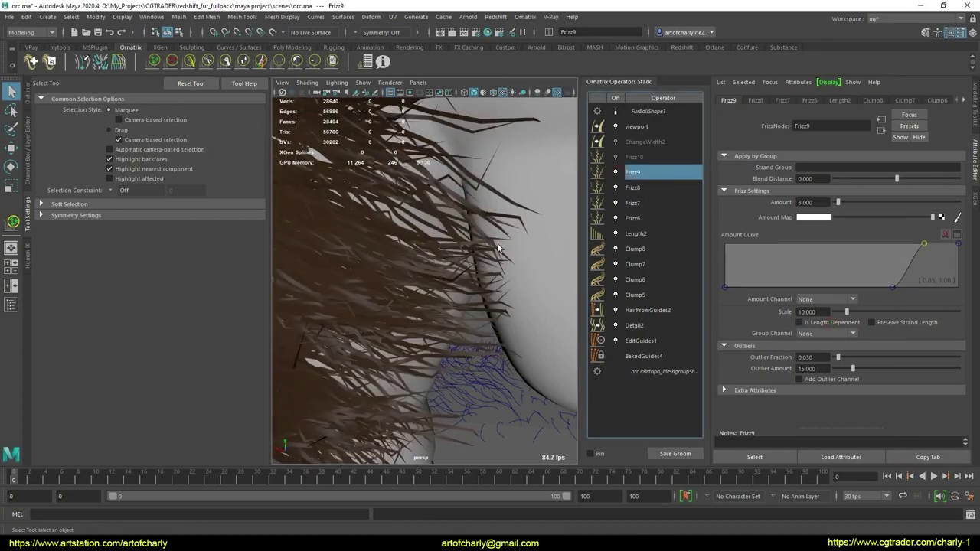
right_click_drag(502, 286, 452, 234, "alt")
left_click_drag(452, 234, 495, 258, "alt")
right_click_drag(495, 258, 466, 265, "alt")
left_click_drag(466, 265, 487, 294, "alt")
middle_click_drag(488, 293, 501, 299, "alt")
left_click(616, 174)
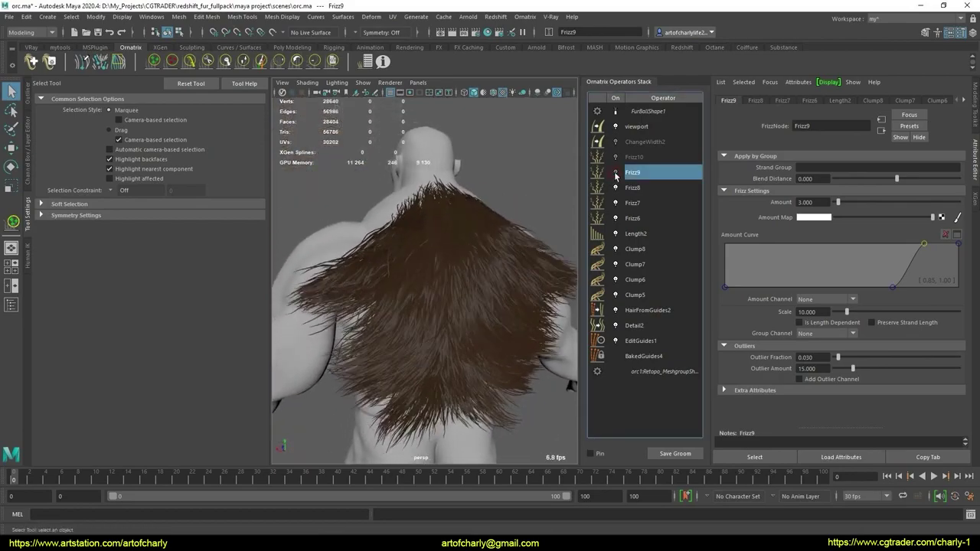
left_click(615, 174)
left_click(615, 172)
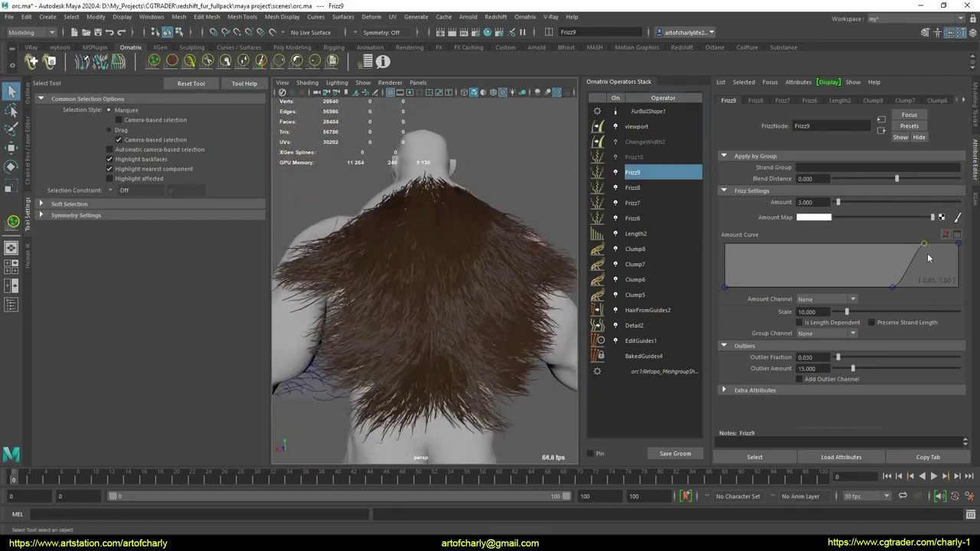
Step: Move the full-strength point of Frizz9's Amount Curve slightly closer to the strand tips, and turn on the Frizz10 operator
left_click_drag(924, 244, 935, 243)
left_click(615, 157)
left_click(633, 157)
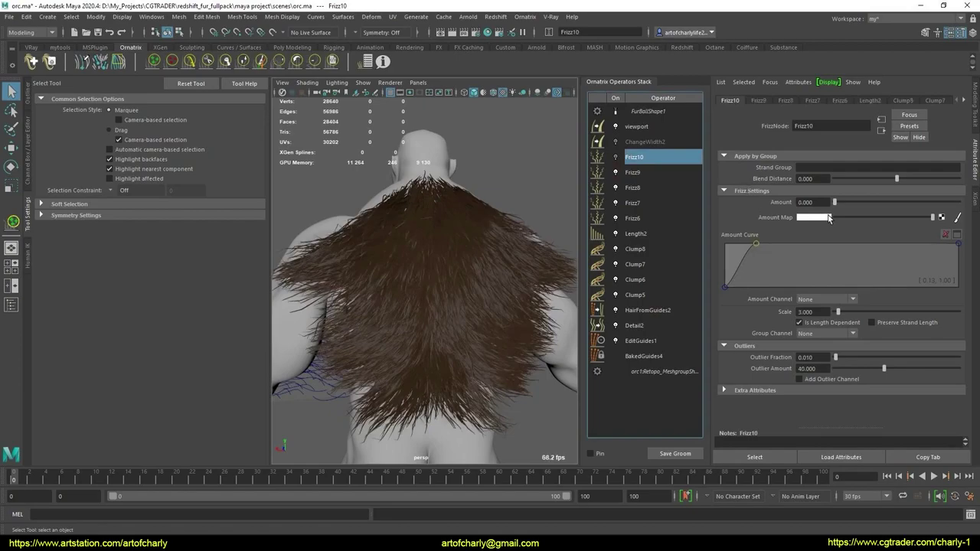
Step: Compare the back fur with Frizz10 off and on, inspect it close up and from several angles, and review the Detail2 settings
mouse_move(486, 242)
left_mouse_down("alt")
mouse_move(431, 223)
mouse_move(499, 240)
mouse_move(450, 262)
mouse_move(492, 246)
left_mouse_up("alt")
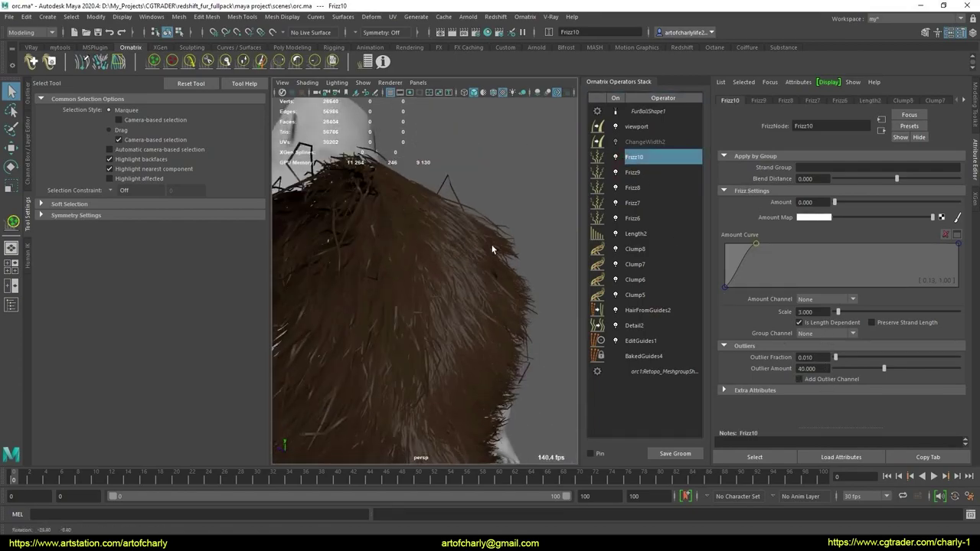
left_click(618, 157)
left_click(618, 158)
right_click_drag(476, 233, 486, 173, "alt")
left_click_drag(502, 258, 454, 306, "alt")
right_click_drag(452, 345, 497, 242, "alt")
left_click_drag(459, 277, 458, 243, "alt")
right_click_drag(459, 239, 476, 365, "alt")
left_click_drag(476, 307, 522, 206, "alt")
right_click_drag(451, 295, 437, 210, "alt")
left_click_drag(451, 277, 508, 300, "alt")
left_click(650, 327)
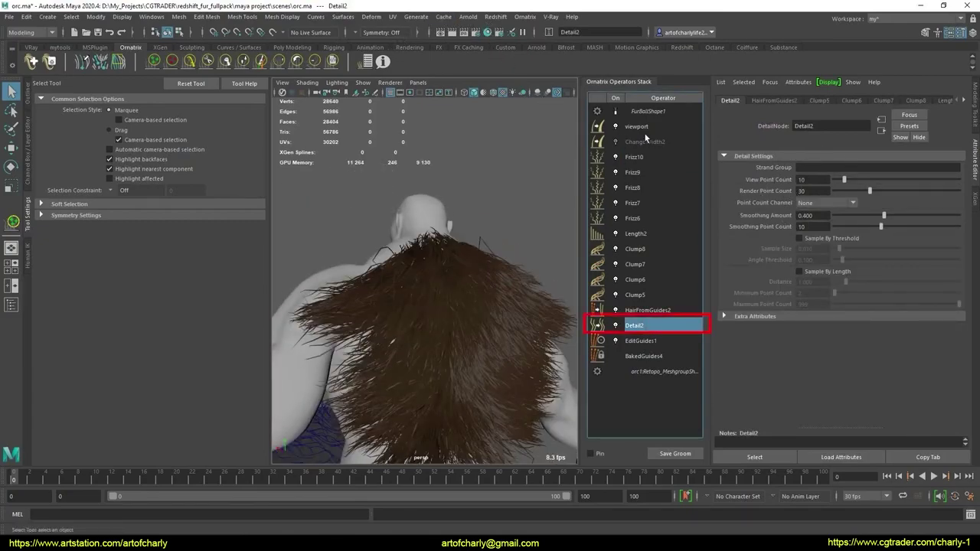
left_click(645, 157)
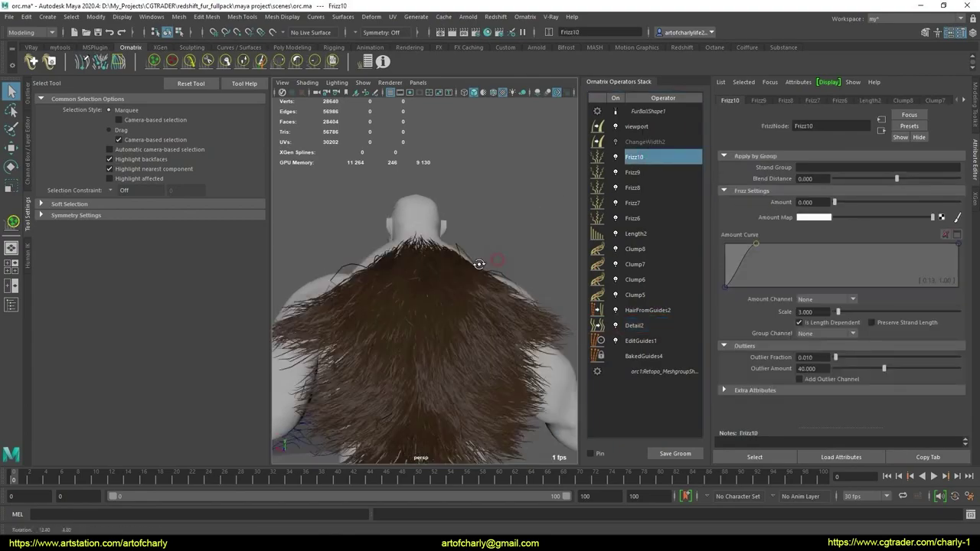
Step: Turn off the viewport width operator, turn on ChangeWidth2 in its place, and check the thinner fur across the back
left_click(638, 127)
left_click(618, 127)
left_click(648, 143)
left_click(617, 143)
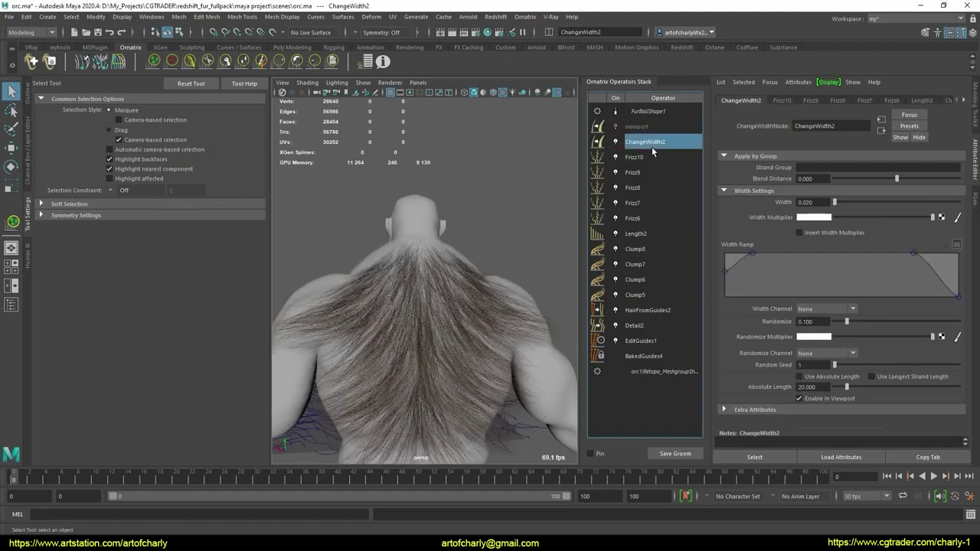
left_click_drag(498, 271, 528, 247, "alt")
right_click_drag(527, 247, 543, 240, "alt")
left_click_drag(543, 240, 536, 276, "alt")
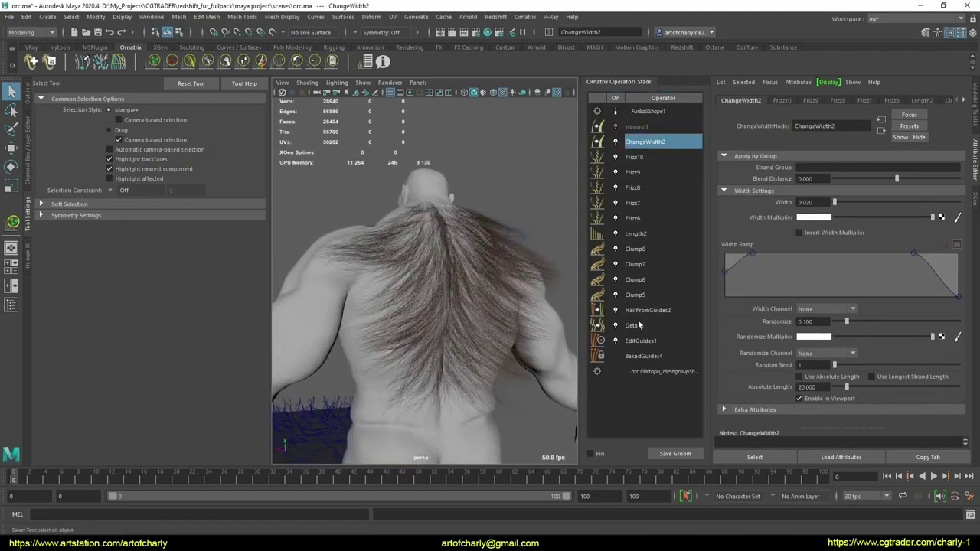
left_click_drag(390, 213, 554, 232, "alt")
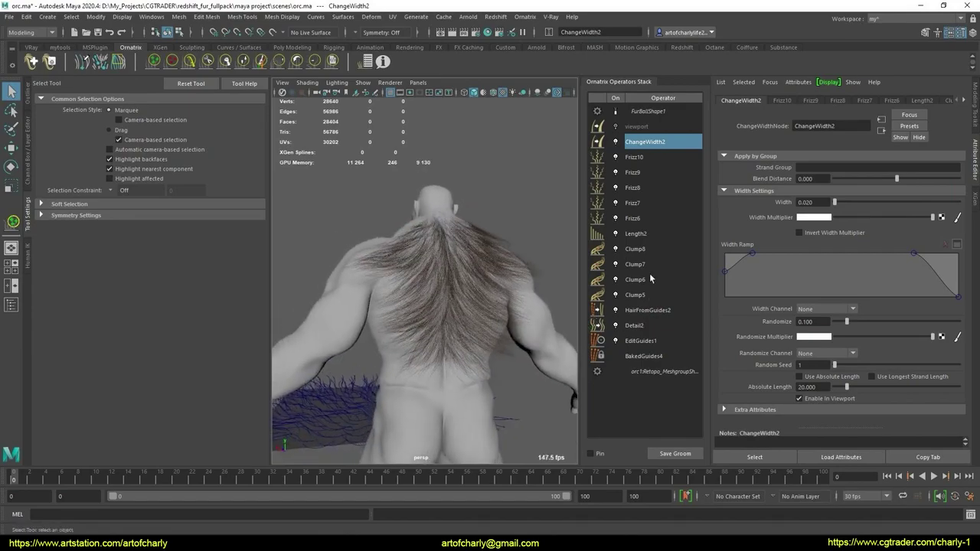
Step: Set HairFromGuides2's Viewport Count Fraction to 0.01 and assign a new RedshiftHair2 material to the fur
left_click(648, 310)
left_click(817, 269)
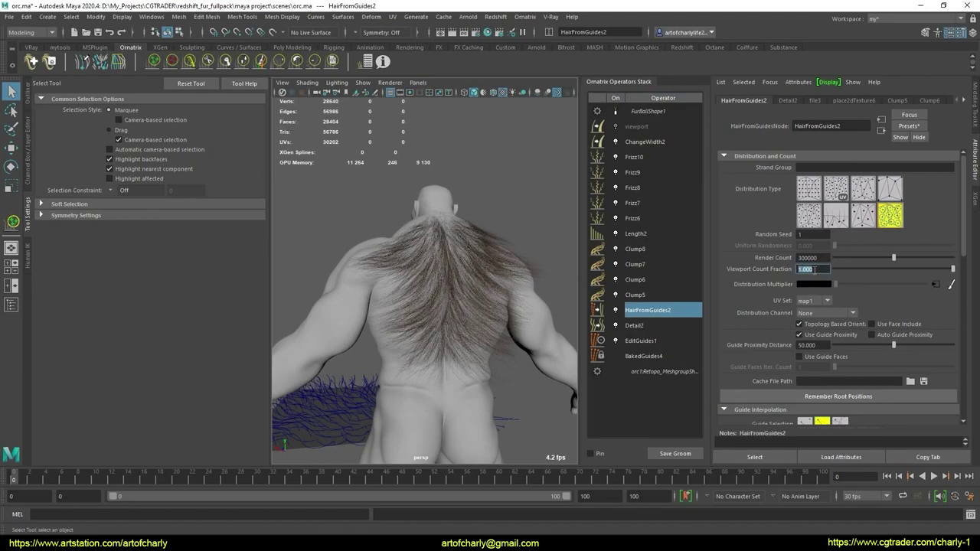
right_click_drag(453, 242, 526, 416)
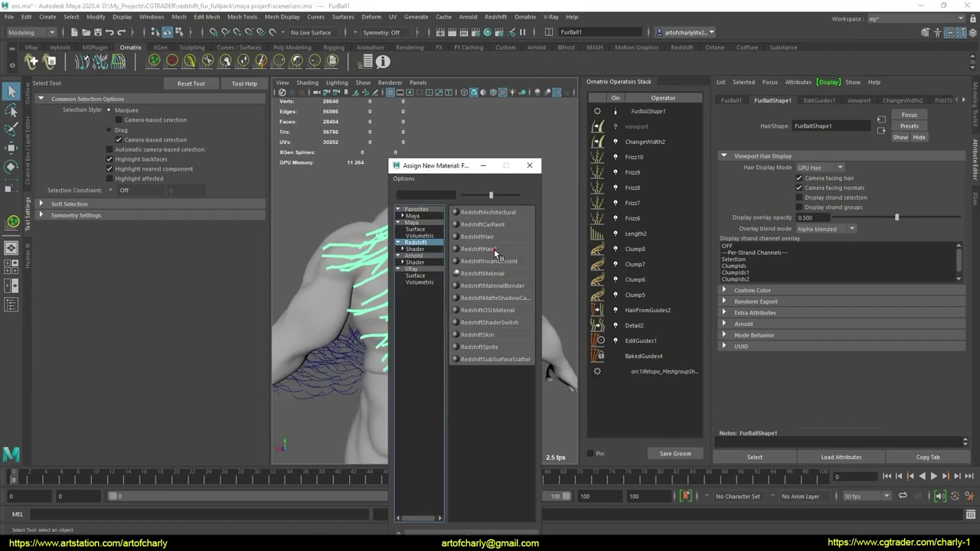
left_click(493, 249)
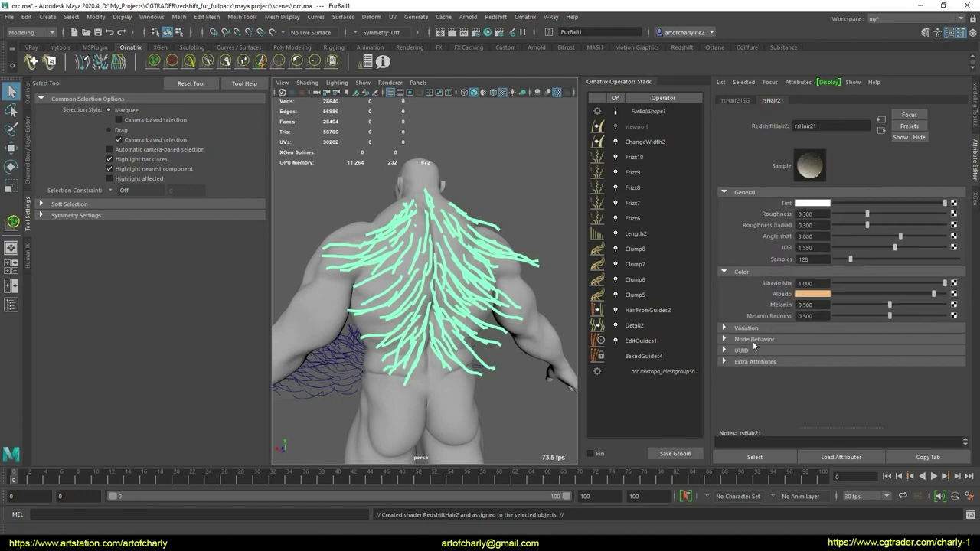
left_click(742, 328)
scroll(764, 325, "down", 2)
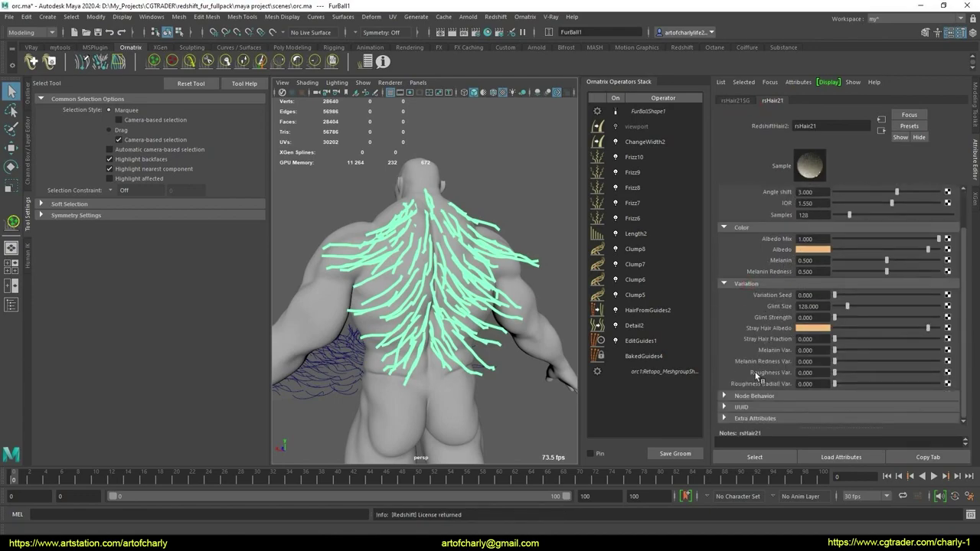
scroll(762, 364, "up", 2)
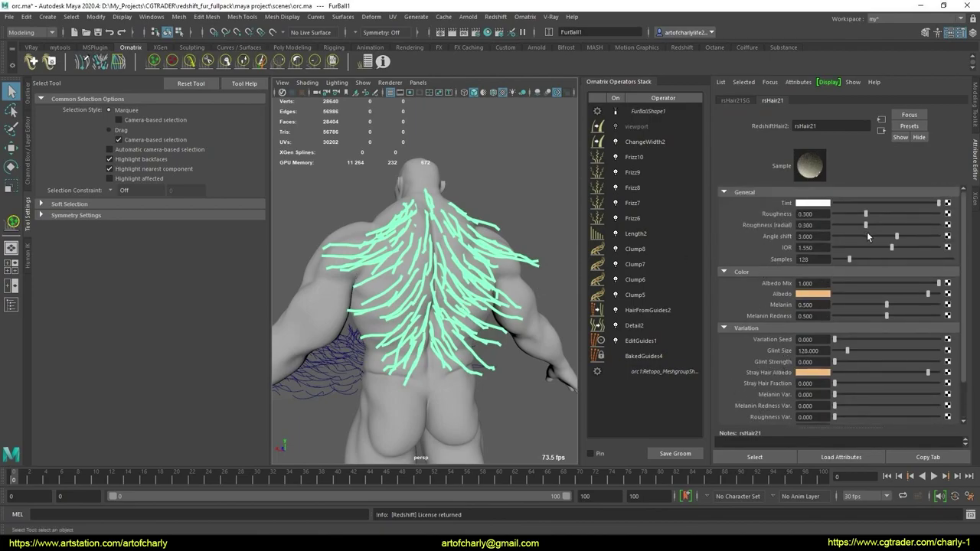
Step: Start a Redshift IPR render of the orc's back and move the render window clear of the operator stack and its settings
left_click(495, 17)
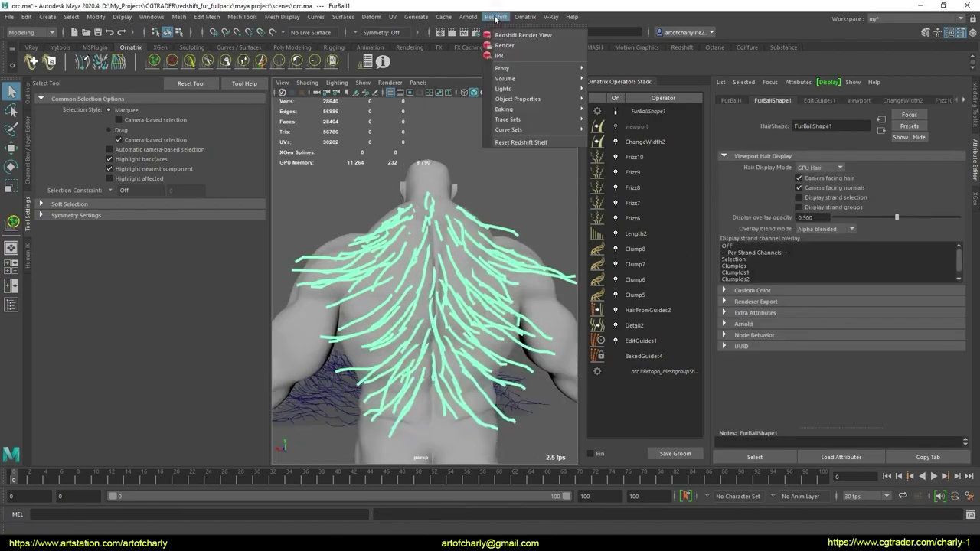
left_click(511, 58)
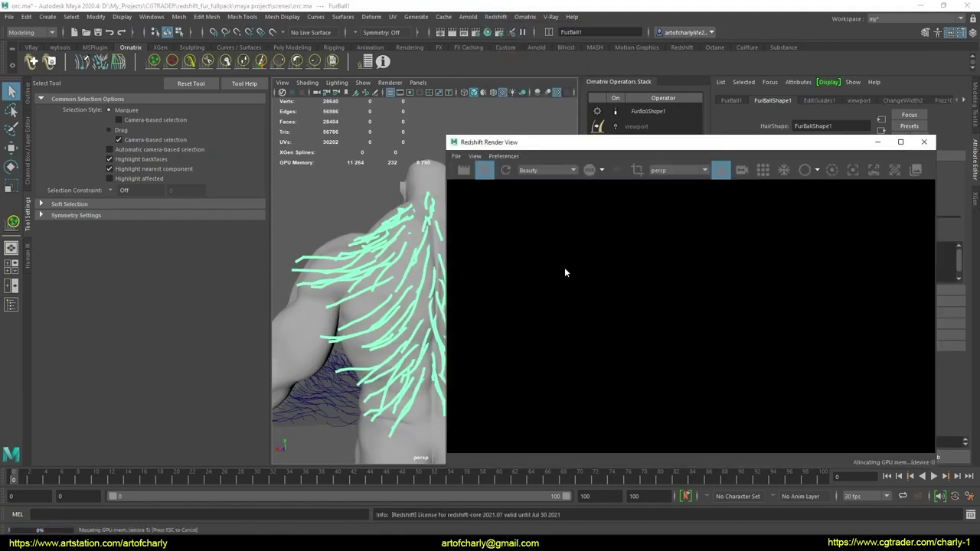
left_click_drag(340, 282, 382, 280, "alt")
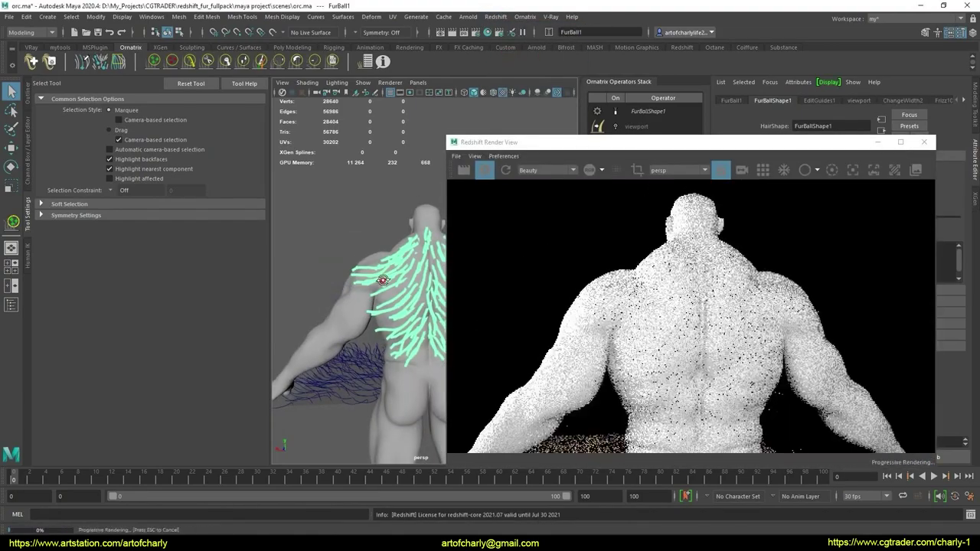
right_click_drag(382, 280, 392, 309, "alt")
left_click_drag(704, 142, 305, 144)
Step: Set HairFromGuides2's Viewport Count Fraction to 1 so the live render uses the full hair density
left_click(648, 310)
left_click_drag(821, 271, 736, 268)
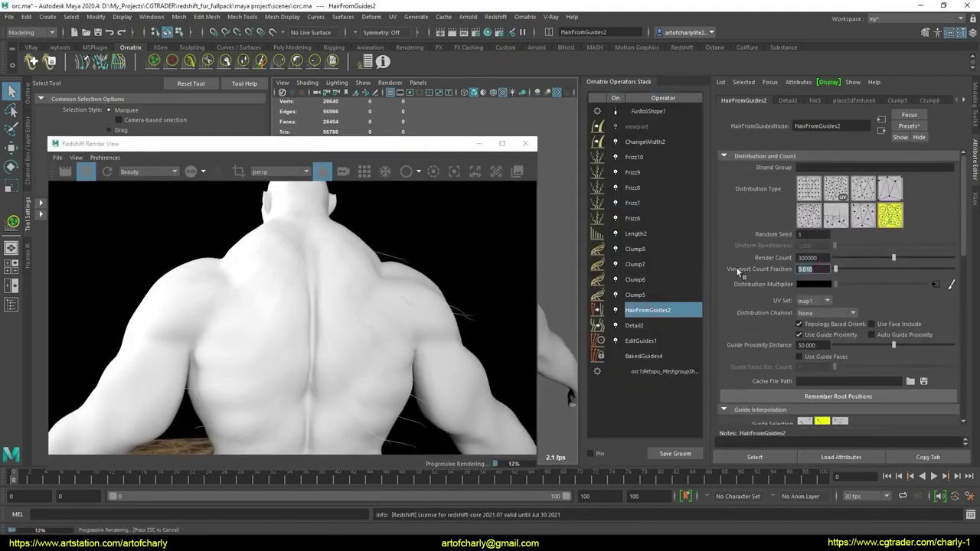
type("1")
key("Return")
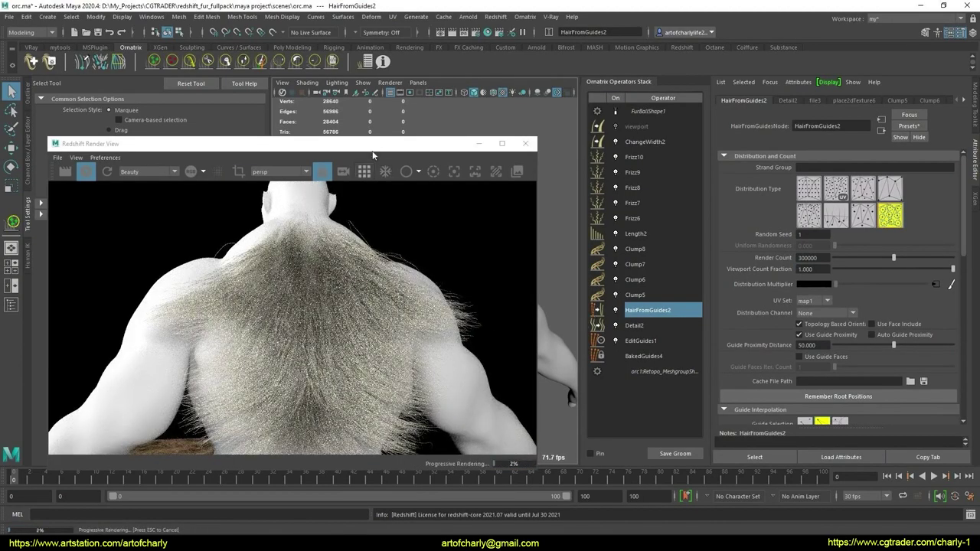
Step: Try a Width of 0.1 on ChangeWidth2 in the live render, and settle on 0.05
left_click(660, 142)
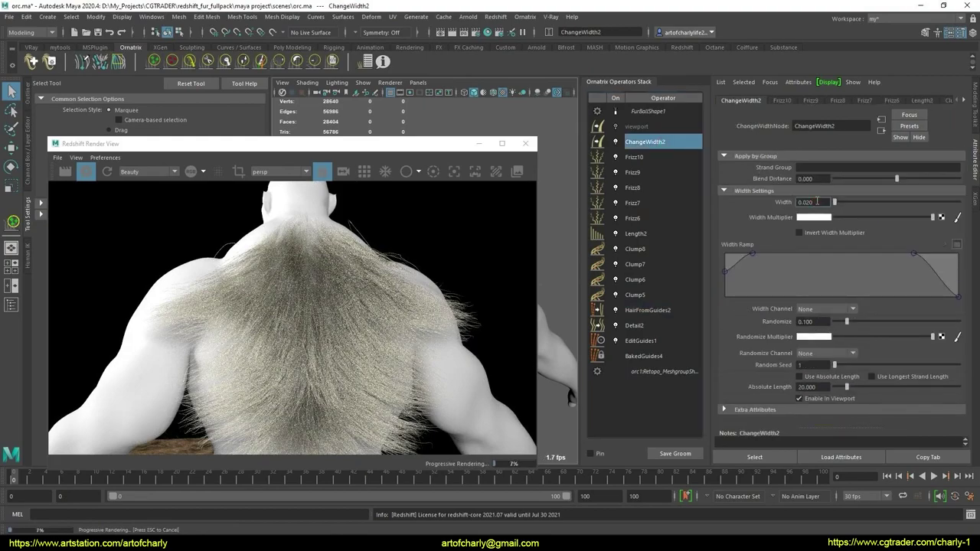
left_click(817, 201)
type("0.1")
key("Return")
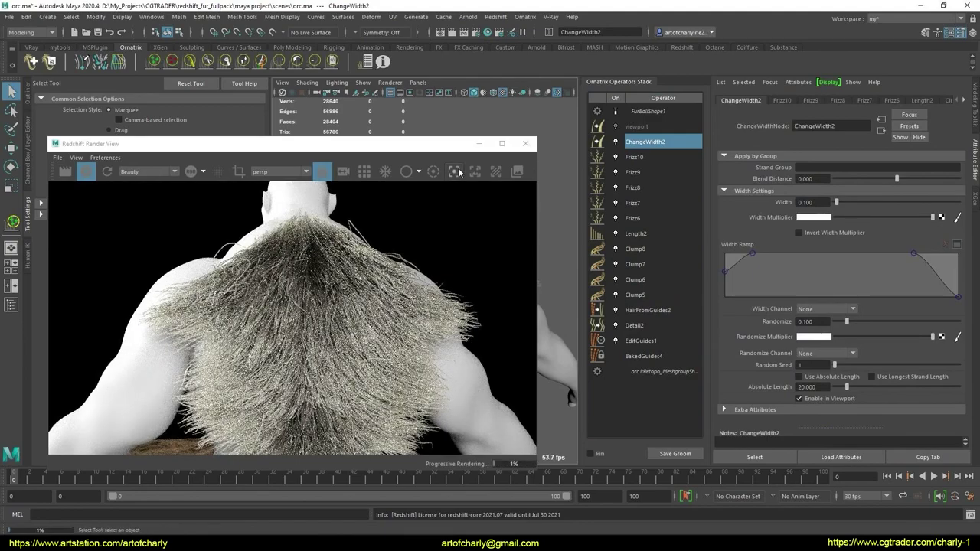
left_click(817, 202)
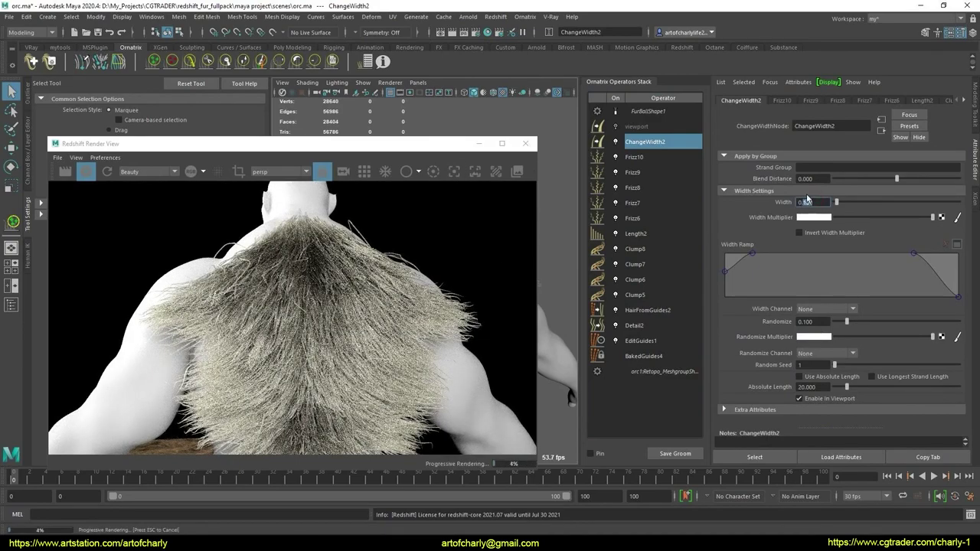
key("Return")
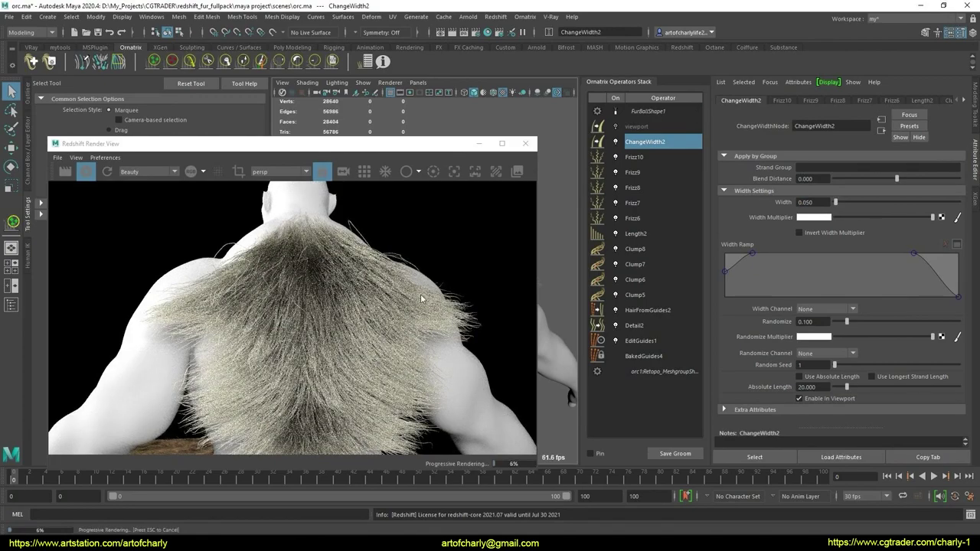
Step: Delete the separate fur groom on the flat plane beside the orc
left_click(647, 310)
left_click(311, 353)
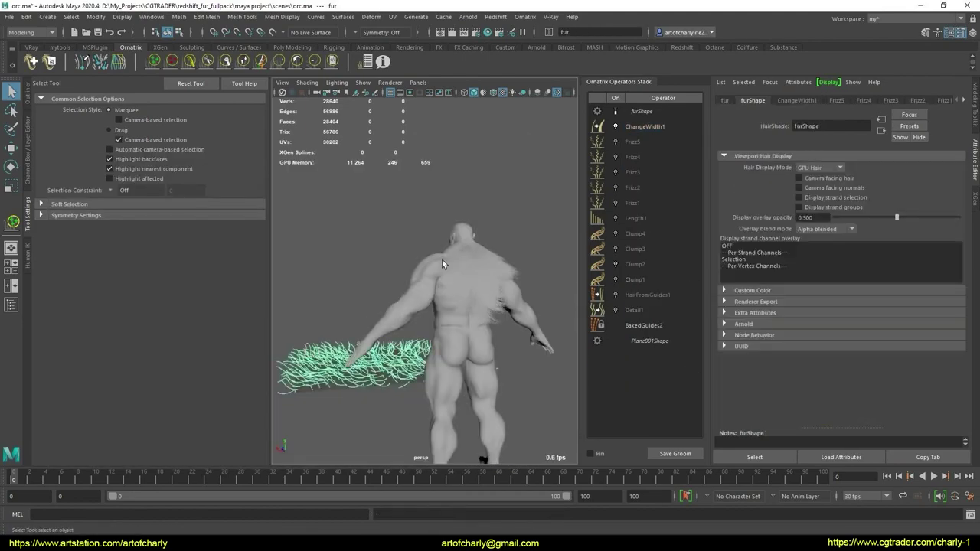
right_click(651, 107)
left_click(677, 120)
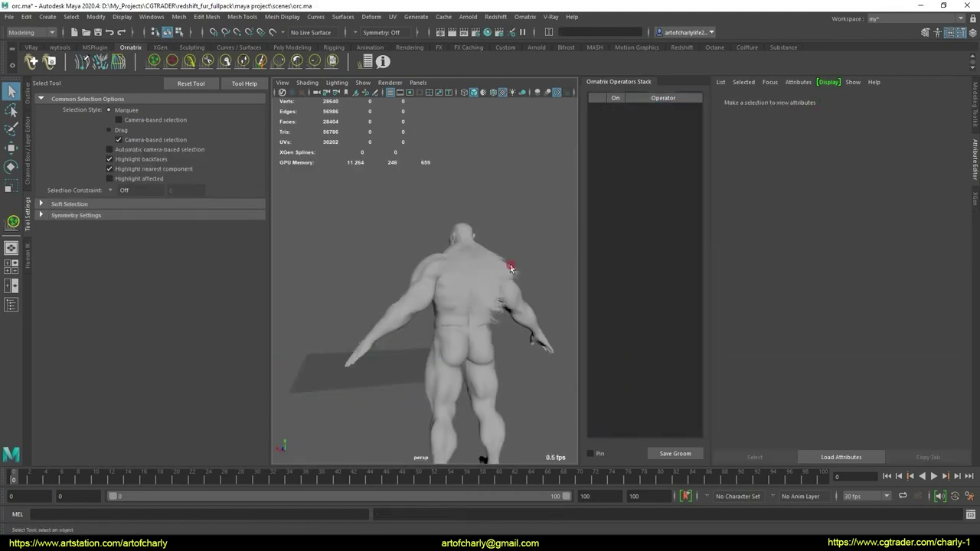
Step: Rename the back fur's detail, guide-hair, clump and length operators as Detail1, HairFromGuides1, Clump1 to Clump4 and Length1
left_click(505, 269)
key("f")
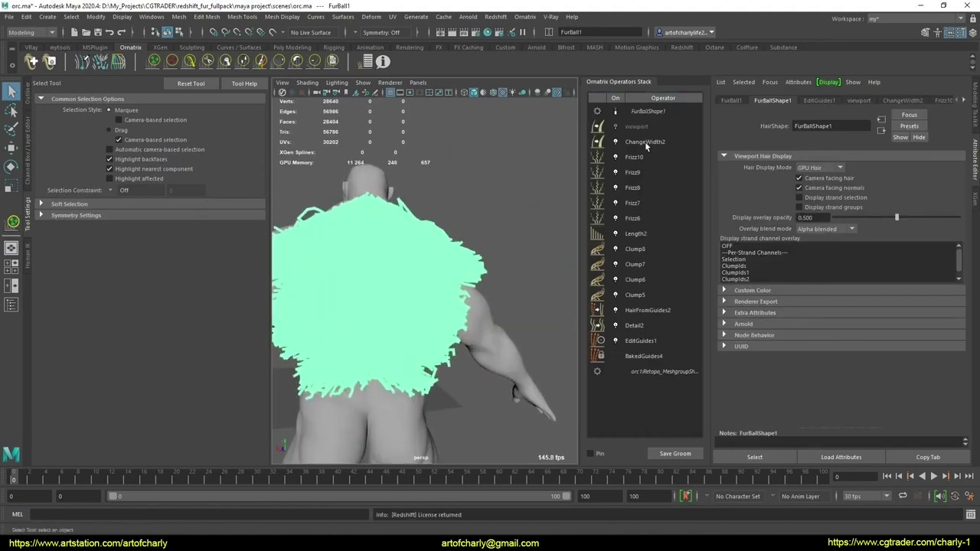
double_click(654, 326)
left_click(650, 307)
left_click(655, 293)
double_click(660, 265)
left_click(659, 250)
left_click(658, 235)
Step: Rename the five frizz operators in stack order from the lowest up as Frizz1, Frizz2, Frizz3, Frizz4 and Frizz5
double_click(654, 219)
type("Frizz1")
double_click(649, 209)
double_click(652, 190)
type("Frizz3")
double_click(656, 173)
type("Frizz4")
double_click(648, 160)
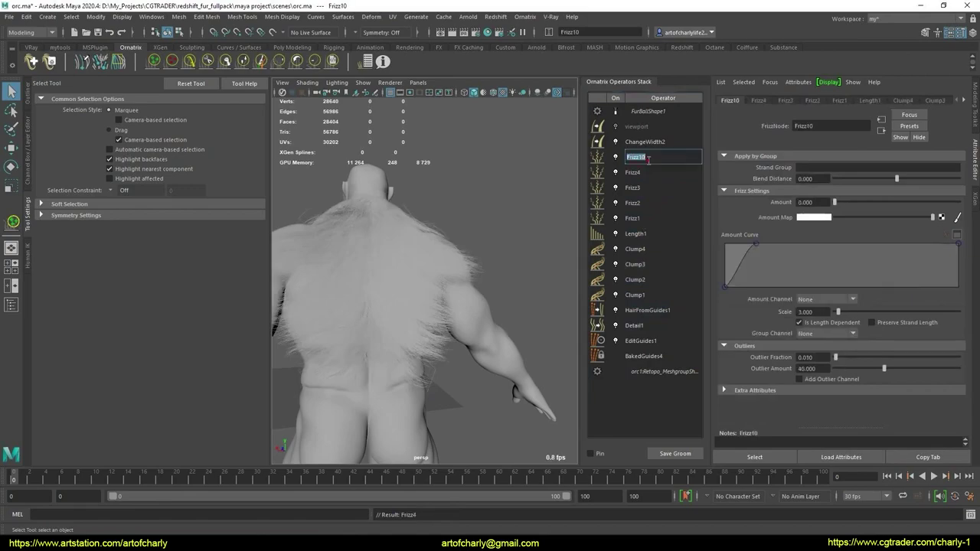
type("Frizz5")
key("Return")
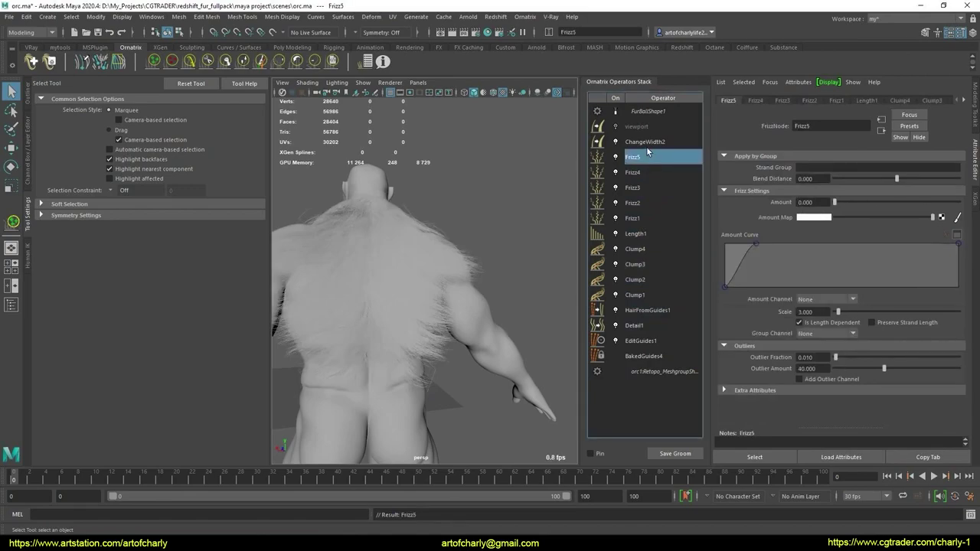
Step: Rename the ChangeWidth2 operator as render
double_click(647, 141)
type("render")
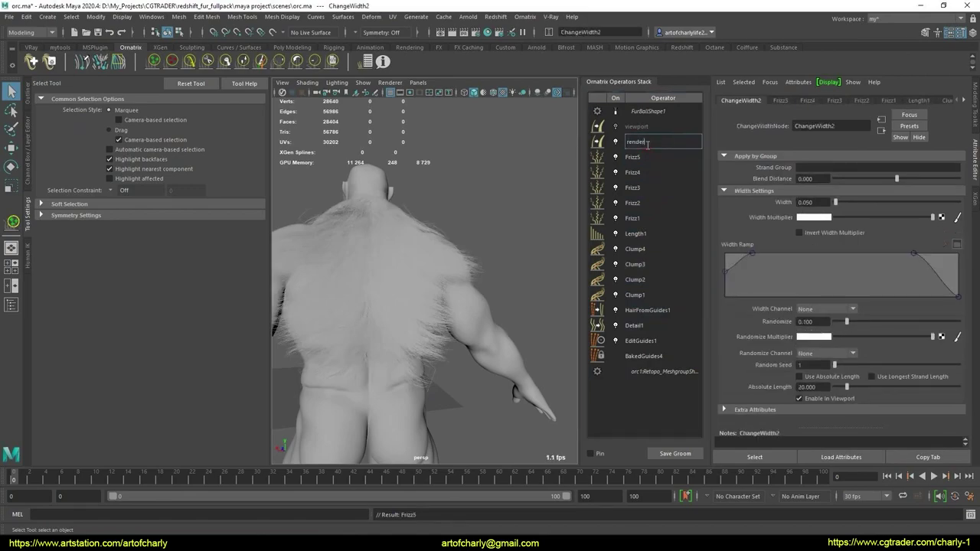
key("Return")
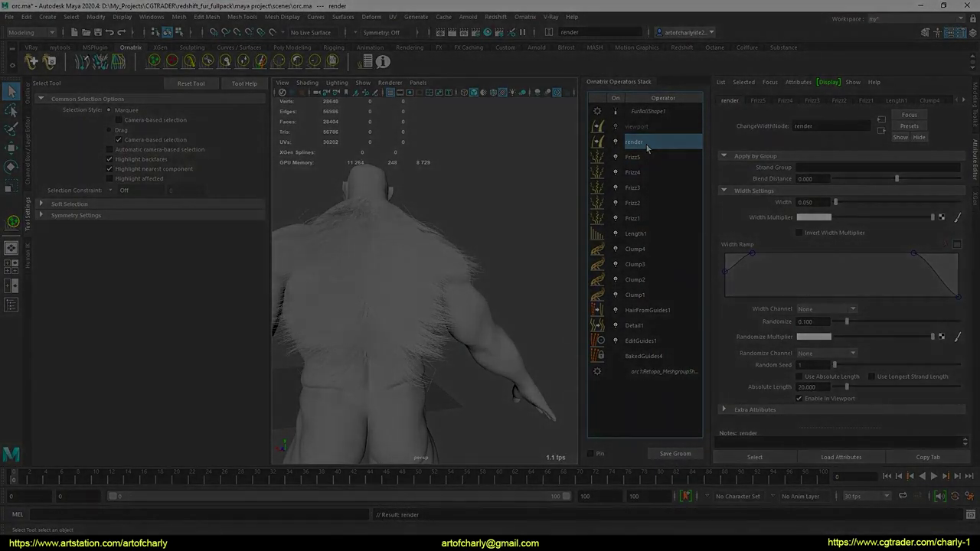